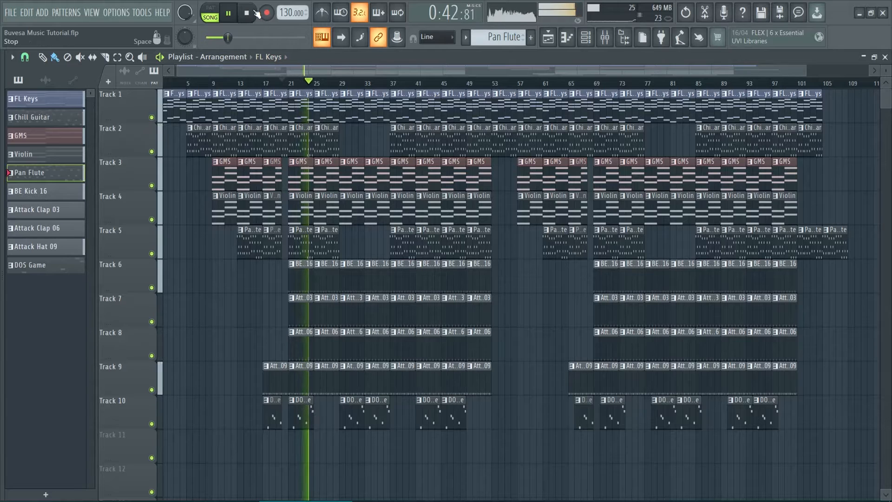
Stop the song playback, switch to the web browser and view the Logic Pro, LMMS and FL Studio websites.
key("space")
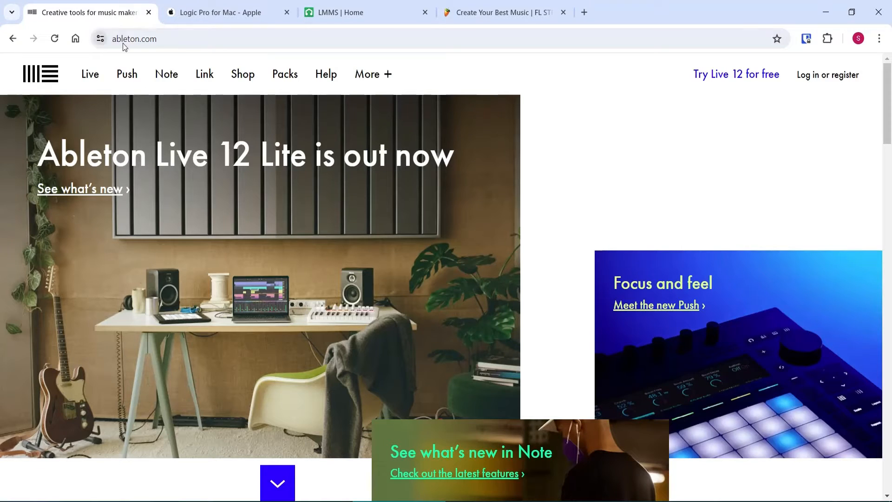
left_click(216, 13)
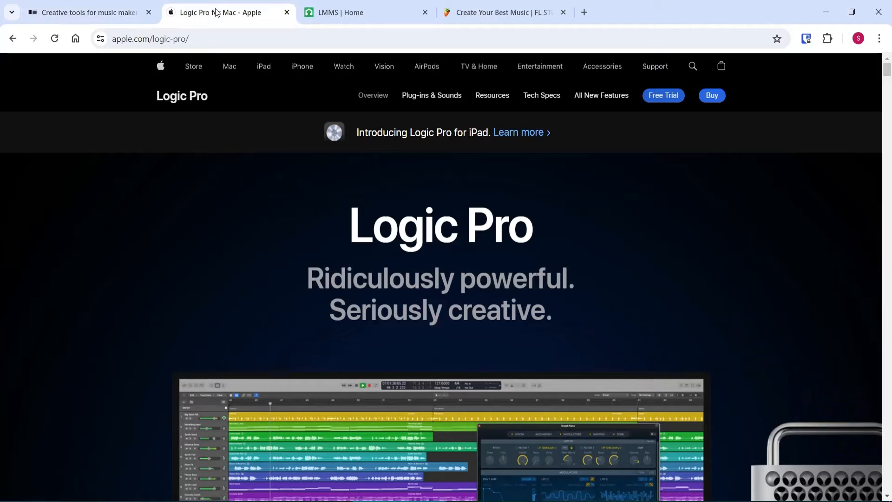
left_click(353, 13)
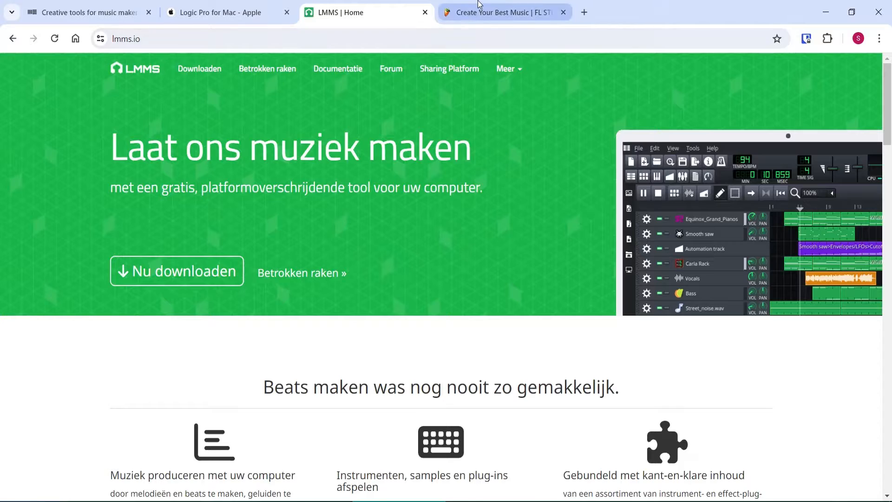
left_click(497, 12)
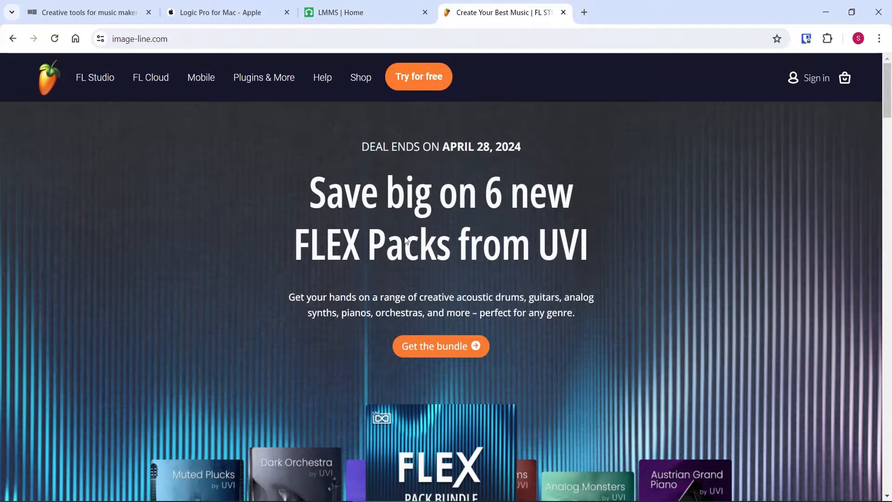
Open the FL Studio free trial page and read the trial features and the benefits of ownership.
left_click(418, 78)
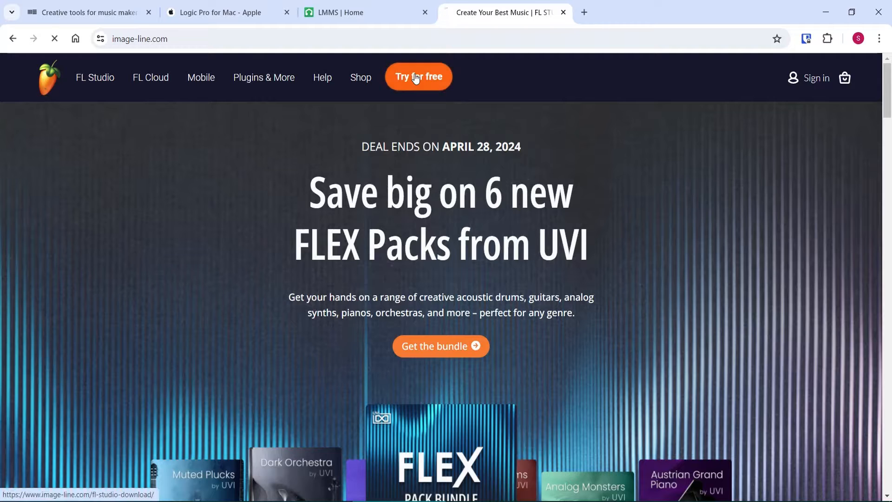
scroll(314, 237, "down", 2)
scroll(314, 237, "down", 10)
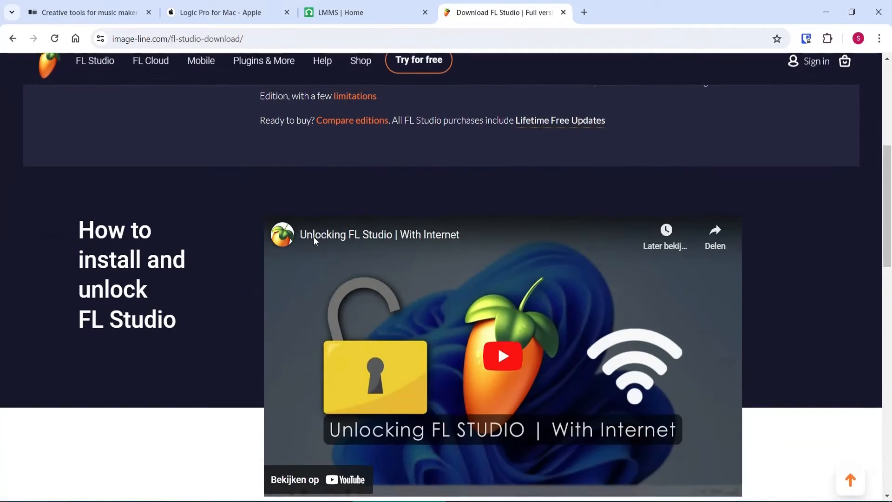
left_click_drag(277, 272, 415, 278)
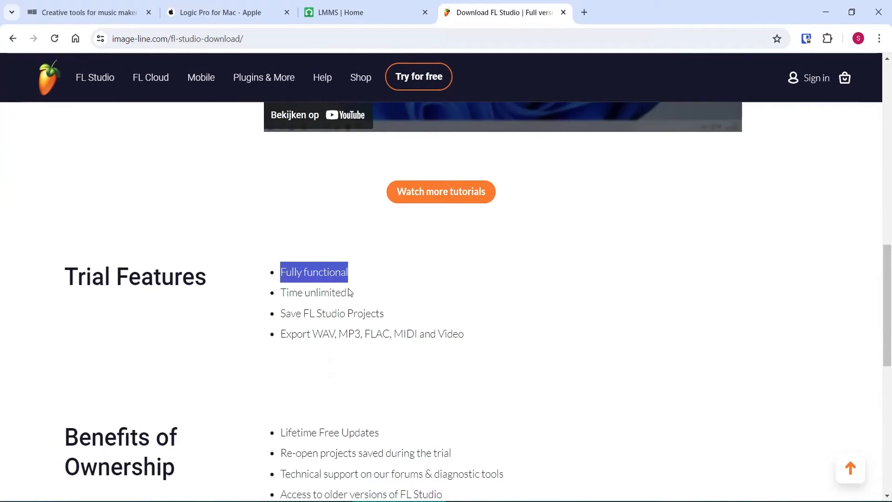
left_click_drag(468, 332, 257, 334)
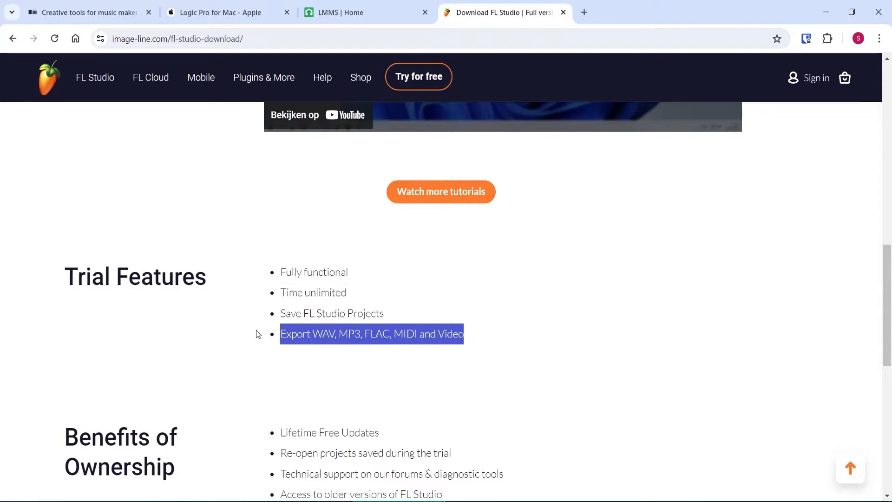
left_click(599, 349)
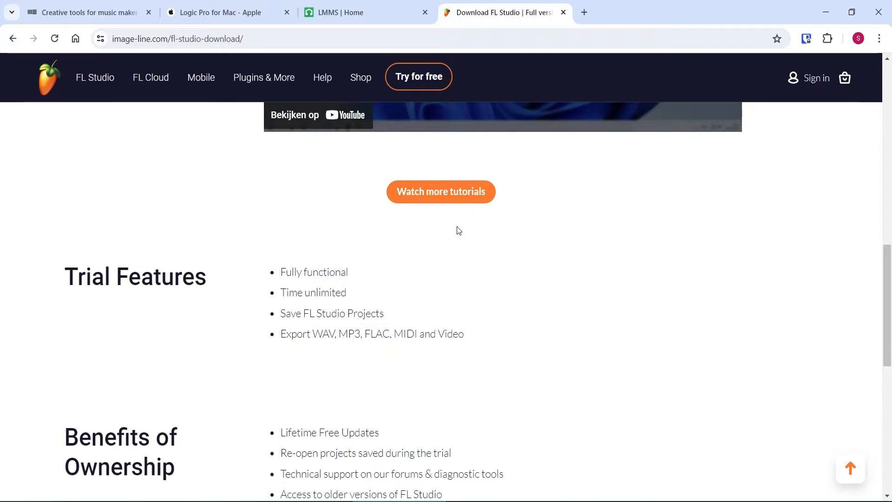
scroll(403, 253, "down", 3)
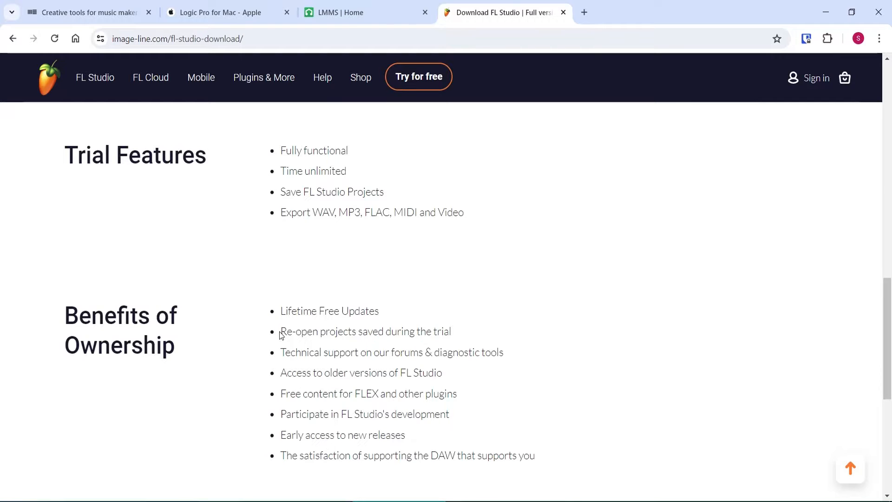
left_click_drag(280, 332, 480, 338)
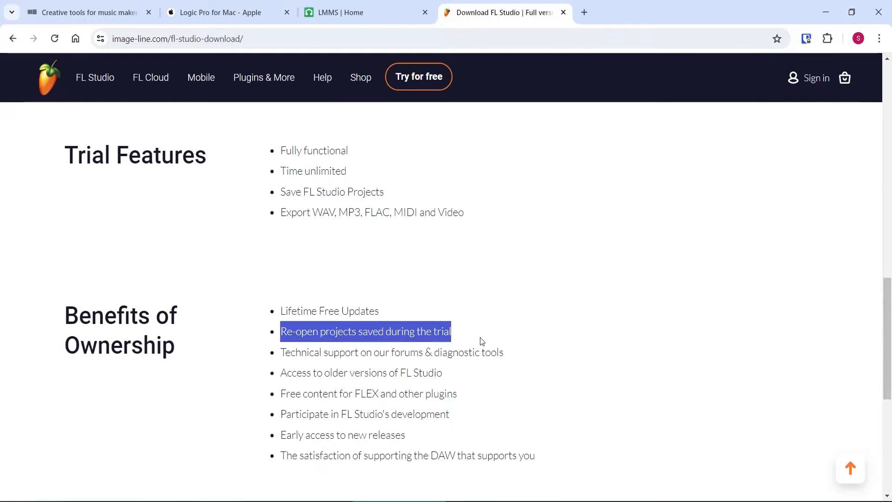
left_click(482, 341)
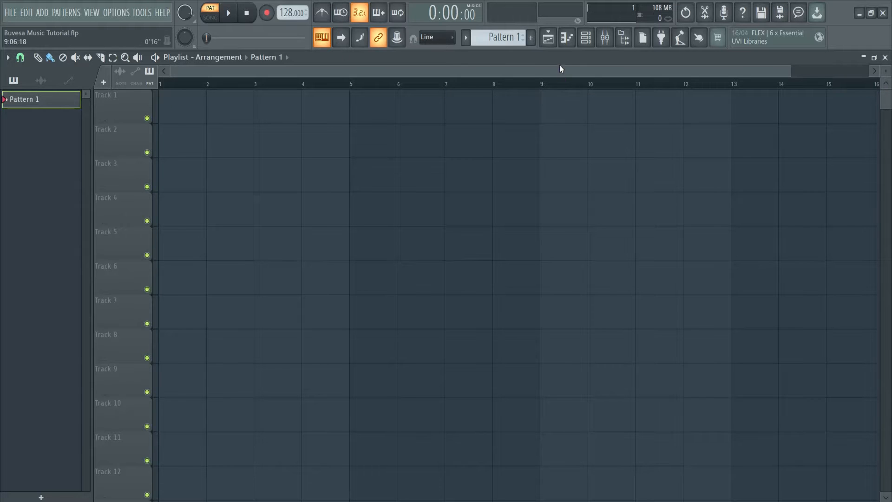
In FL Studio, show the playlist and the piano roll, and open the channel rack.
left_click(549, 39)
left_click(568, 38)
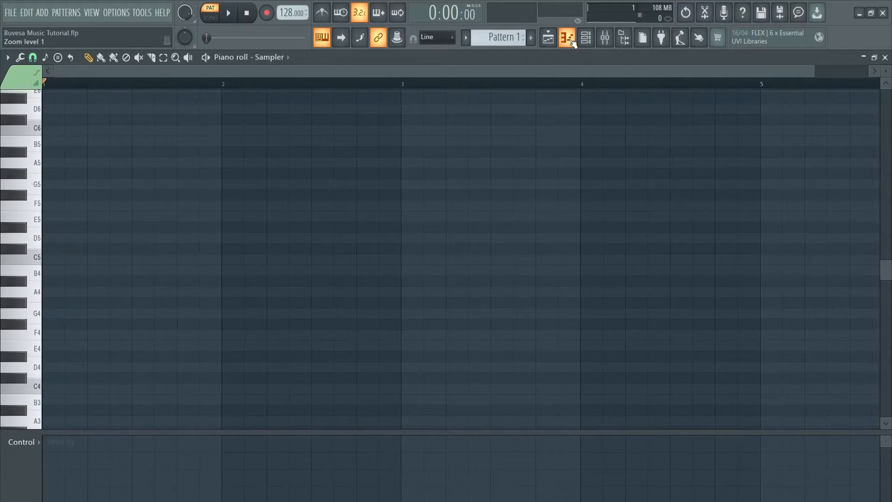
left_click(589, 38)
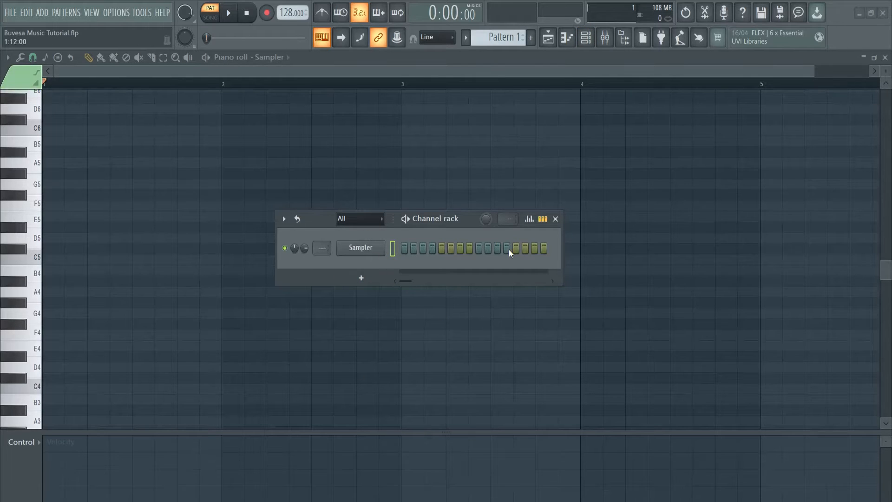
Look through the hi-hat and kick samples in the browser, return to the playlist and hide the browser.
left_click(624, 38)
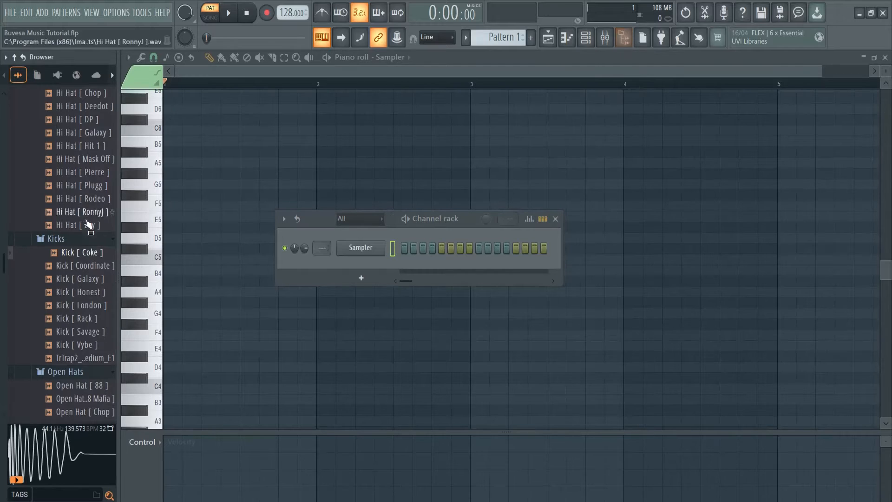
scroll(68, 295, "down", 2)
scroll(69, 296, "up", 2)
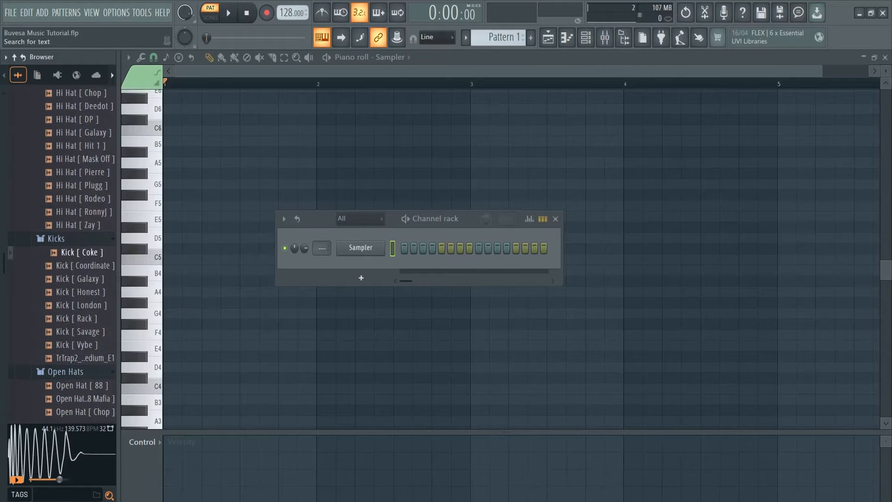
left_click(549, 36)
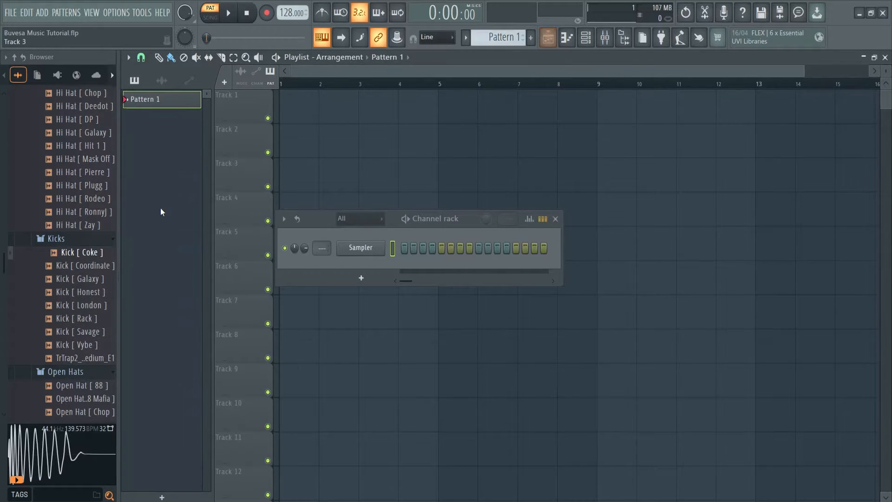
left_click_drag(47, 201, 5, 201)
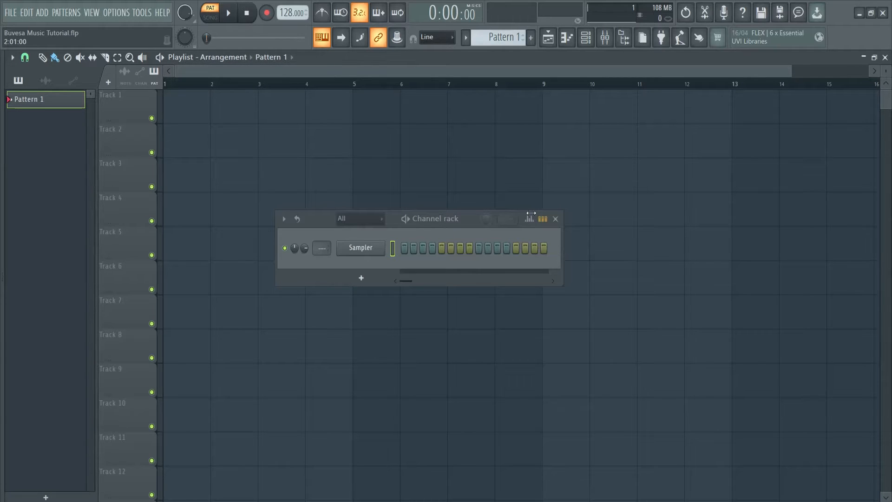
Set the project tempo to 130 BPM.
left_click_drag(285, 12, 285, 59)
right_click(285, 12)
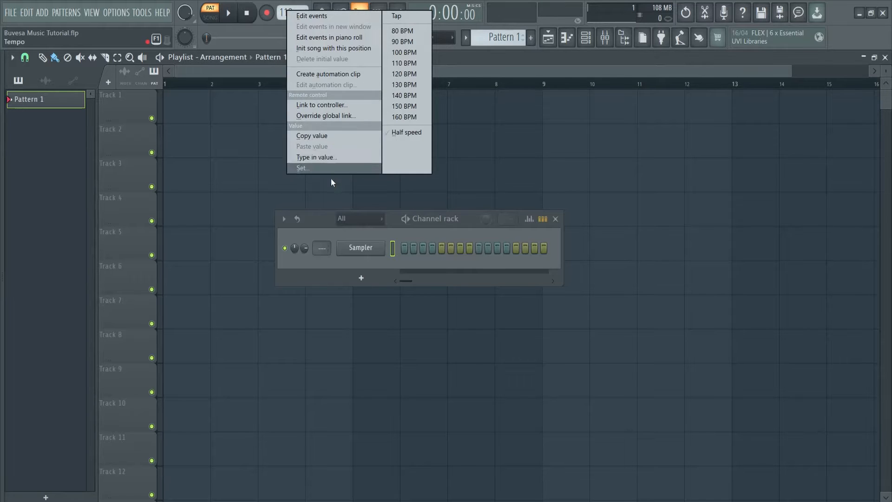
left_click(327, 157)
type("130")
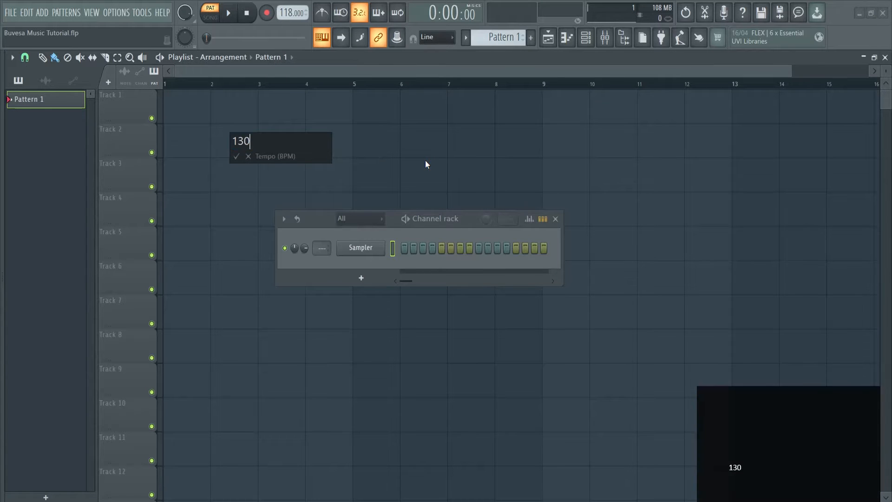
left_click(236, 156)
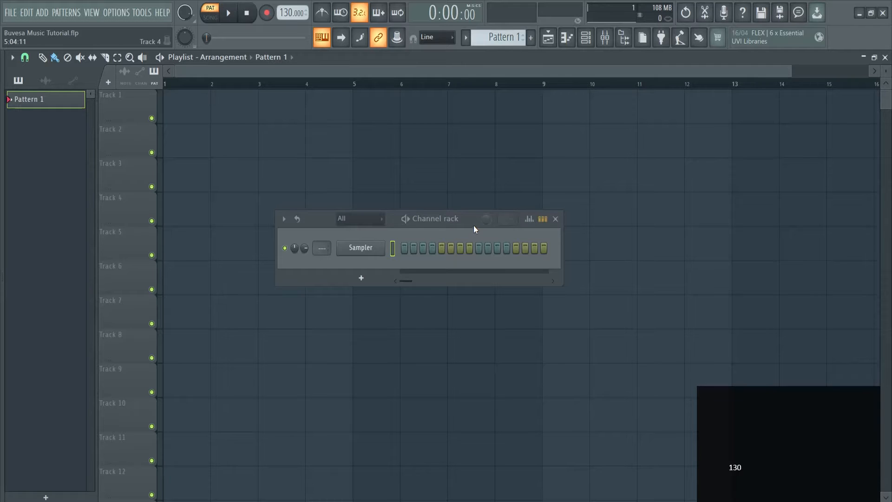
Add an FL Keys channel using the Grand Piano (3 MB) sound and close the instrument window.
left_click(360, 279)
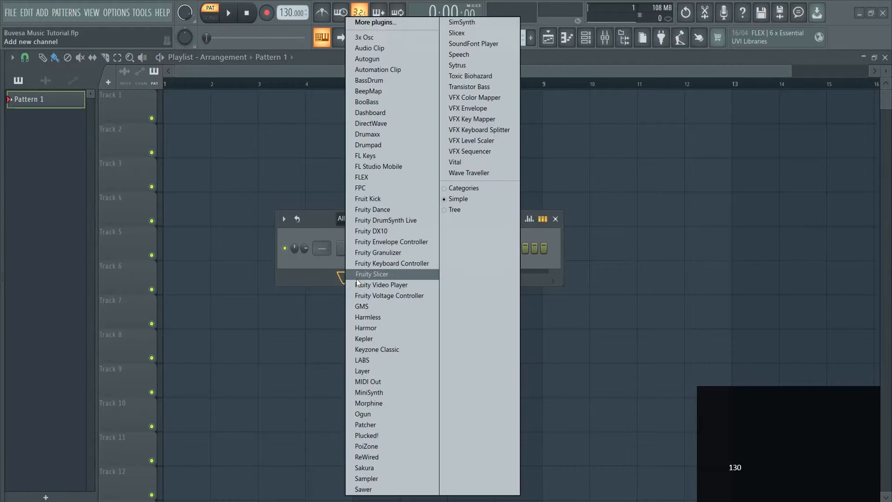
left_click(381, 157)
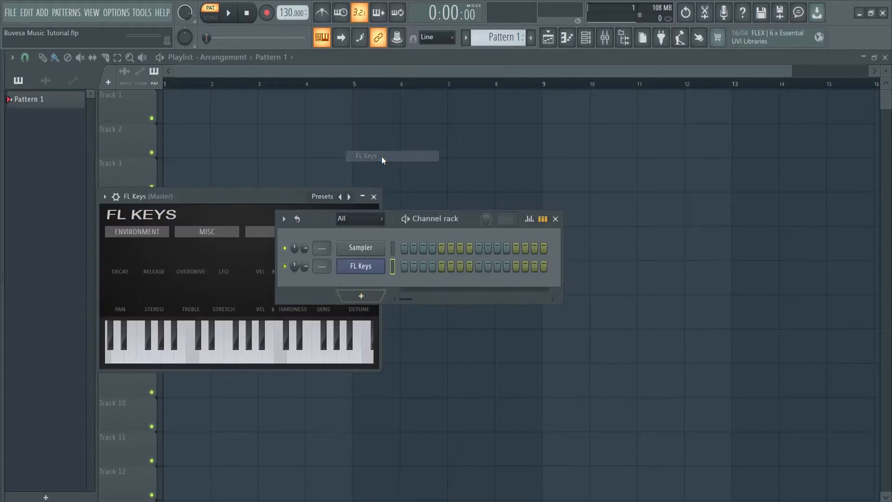
left_click_drag(480, 220, 608, 227)
left_click(316, 216)
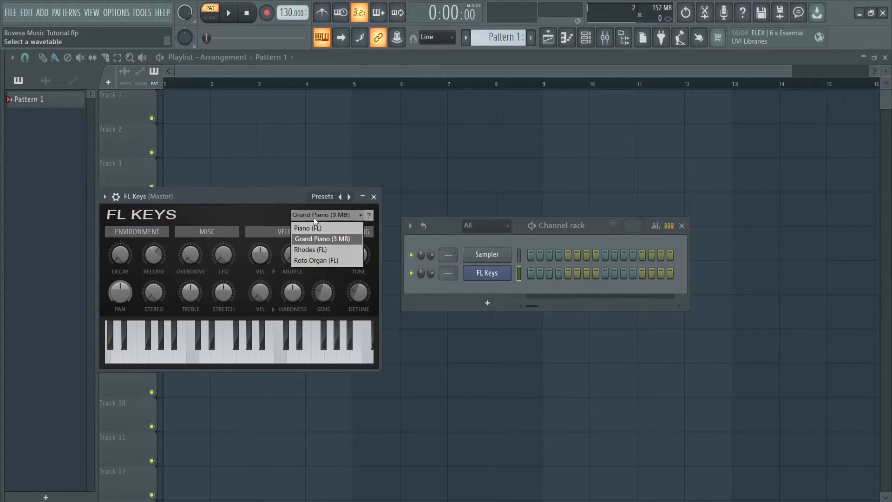
left_click(340, 239)
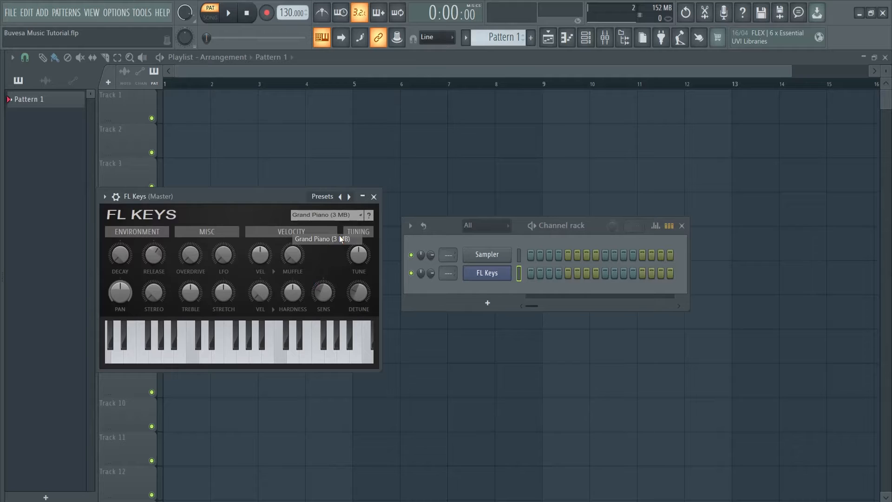
left_click(374, 196)
left_click_drag(559, 227, 487, 211)
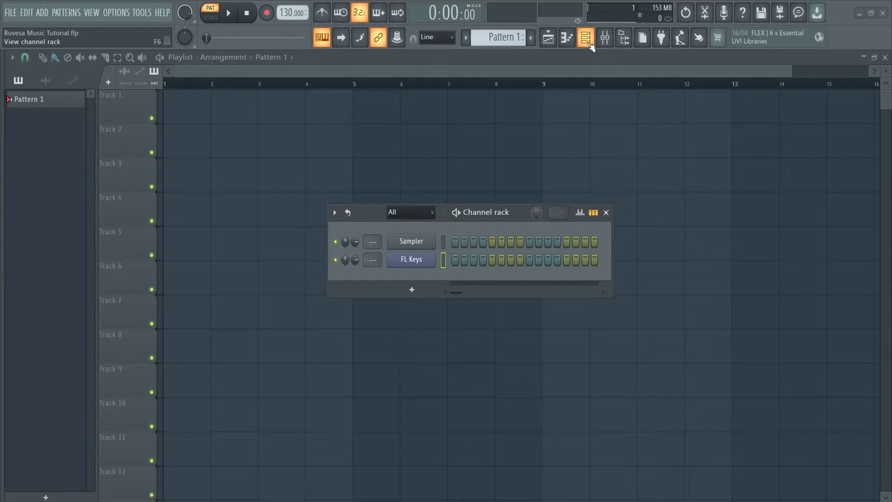
Open the piano roll of the FL Keys channel and close the channel rack.
right_click(416, 262)
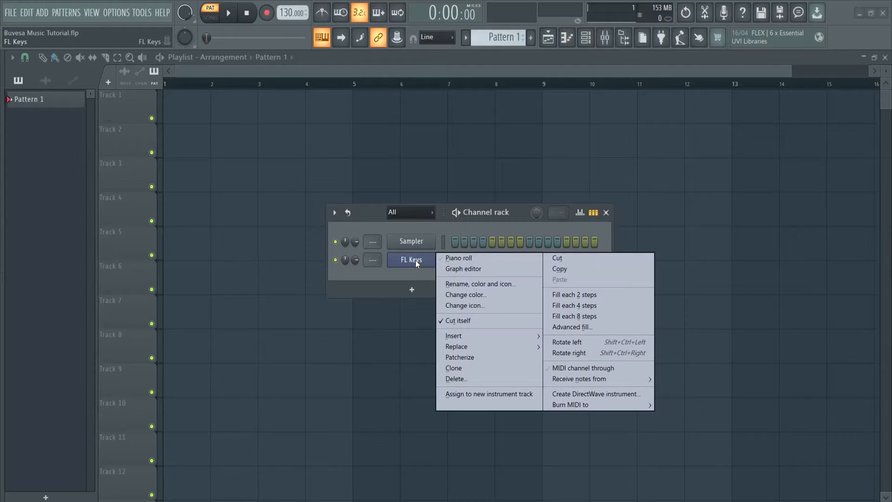
left_click(449, 258)
left_click(606, 212)
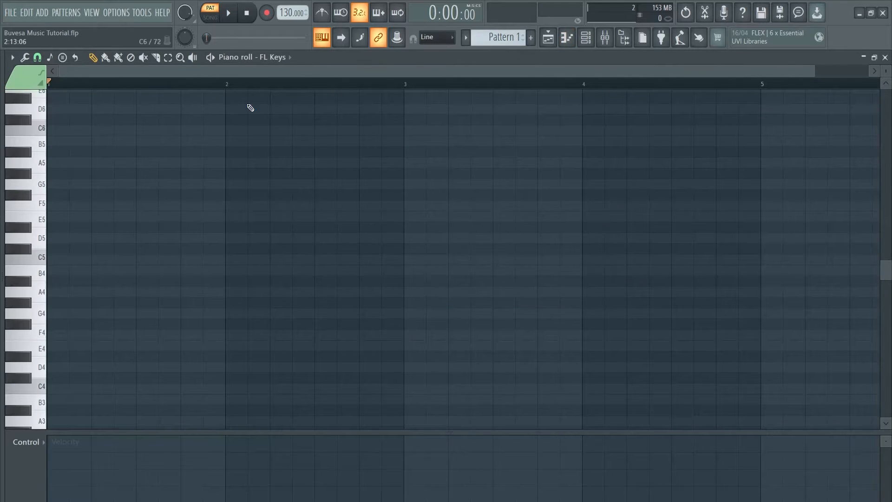
Set the piano roll's scale highlighting to Major (Ionian) with root note C.
left_click(49, 57)
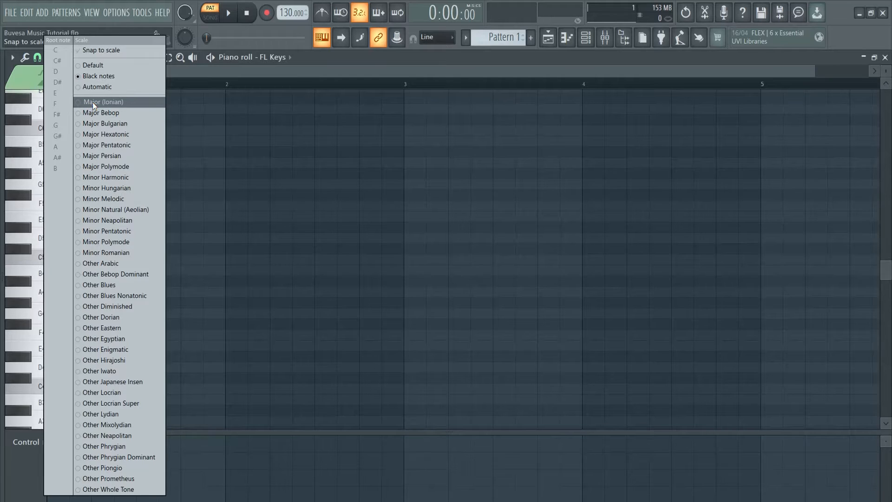
left_click(124, 101)
left_click(59, 51)
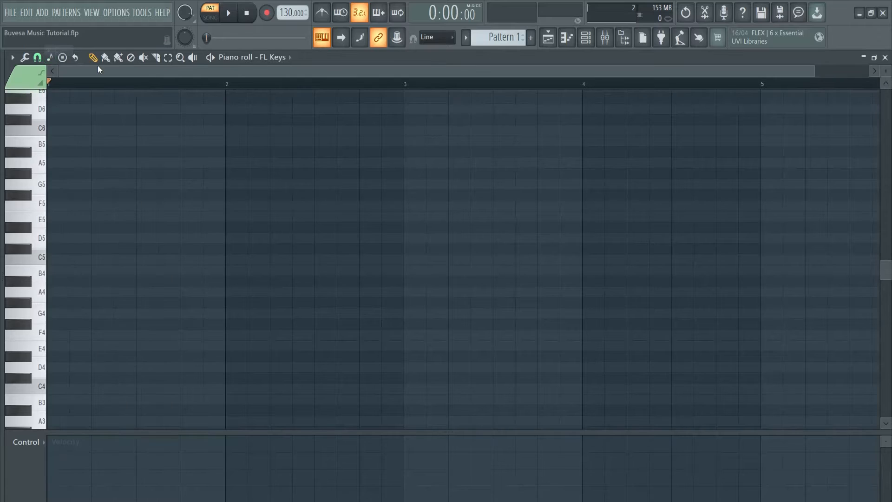
Add a C4 note at the start of bar 1 and lengthen it to fill the whole bar.
scroll(118, 193, "down", 3)
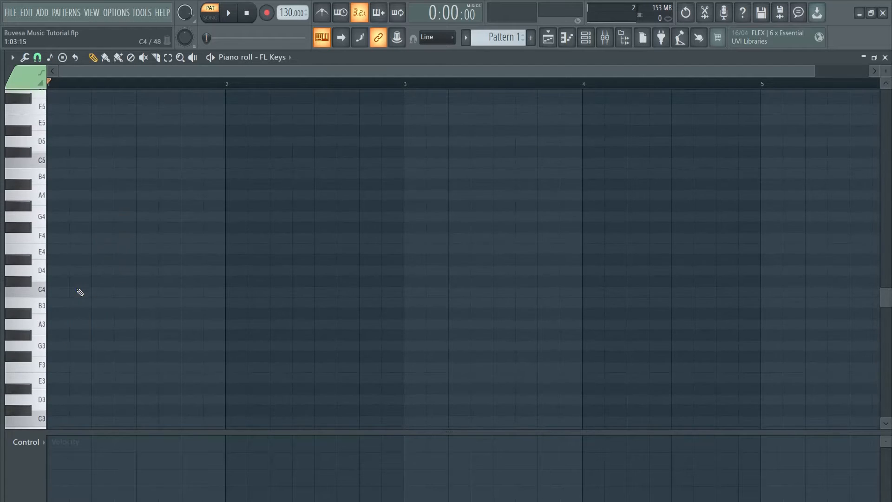
left_click(65, 293)
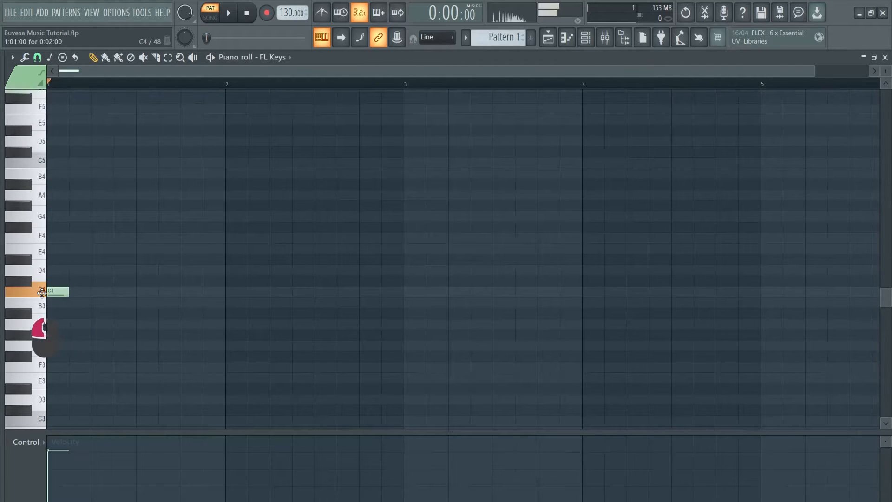
left_click_drag(69, 293, 225, 297)
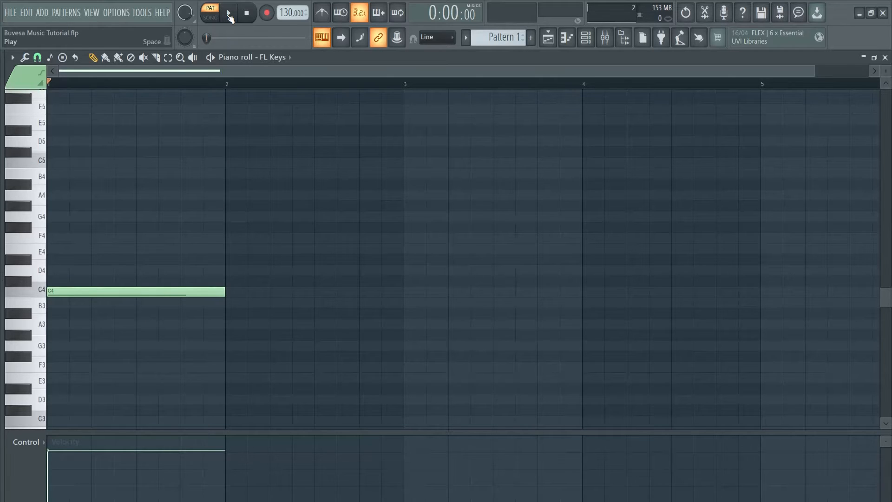
Play back the C4 note in pattern mode.
left_click(213, 17)
left_click(213, 18)
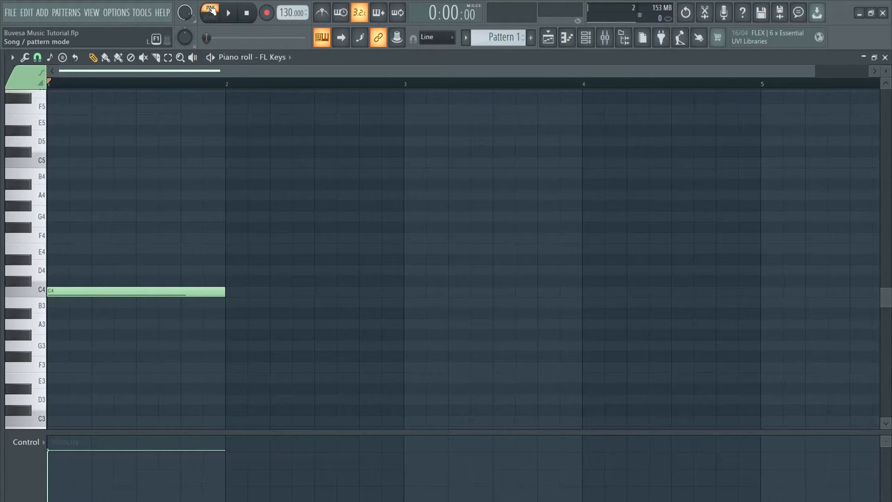
left_click(231, 15)
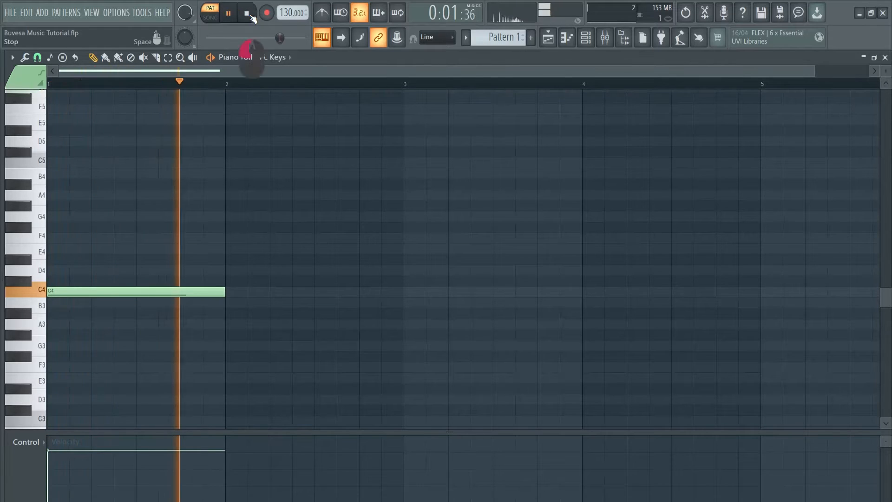
Add bar-long E4 and G4 notes above the C4 in bar 1 and play back the chord.
key("space")
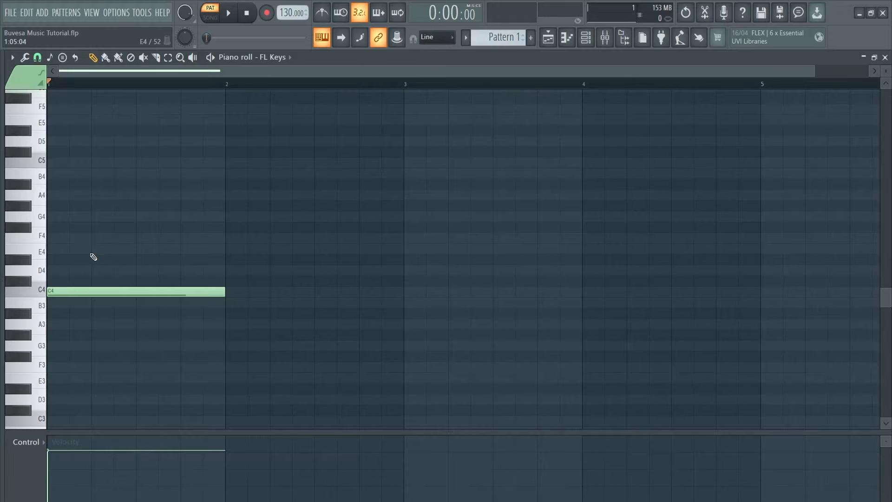
left_click(77, 250)
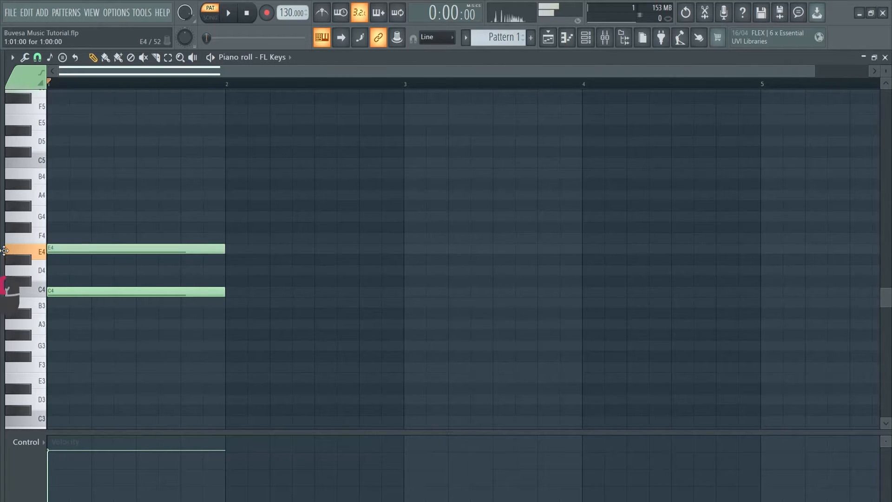
left_click(92, 217)
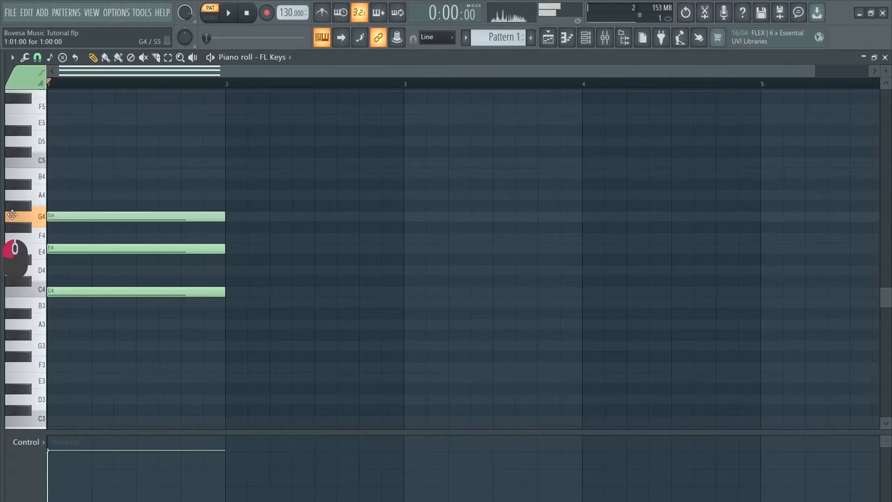
left_click(229, 14)
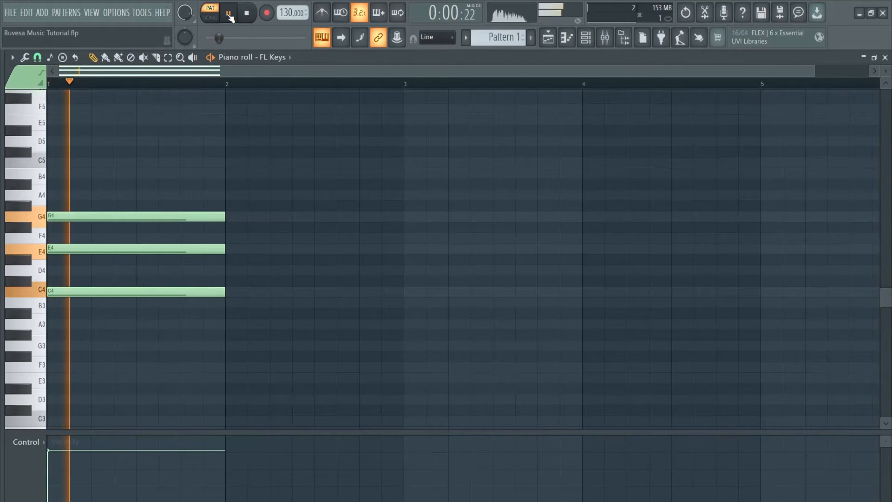
left_click(249, 14)
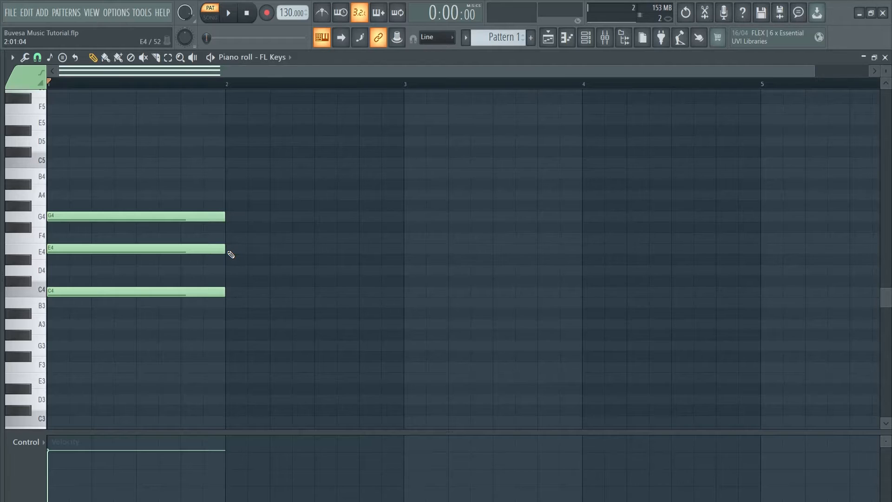
Add a bar-long chord of E4, G4 and B4 in bar 2.
left_click(228, 250)
left_click(228, 217)
left_click(227, 175)
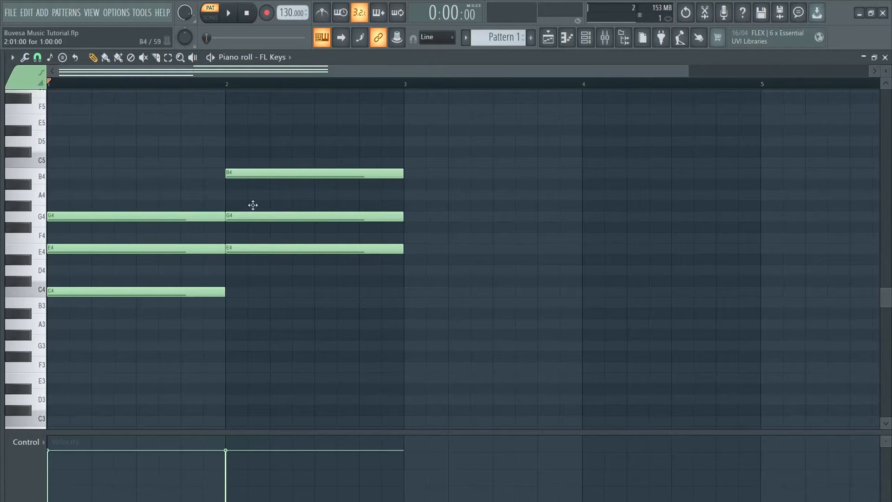
Build a bar-long chord of F4, A4 and C5 in bar 3, deleting the stray C#5 and D4 notes.
left_click(408, 237)
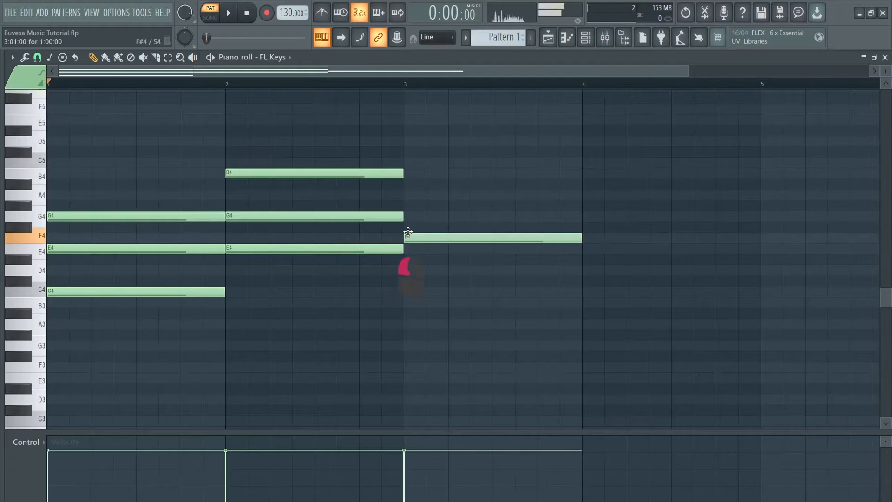
left_click(410, 194)
left_click(409, 152)
left_click(410, 162)
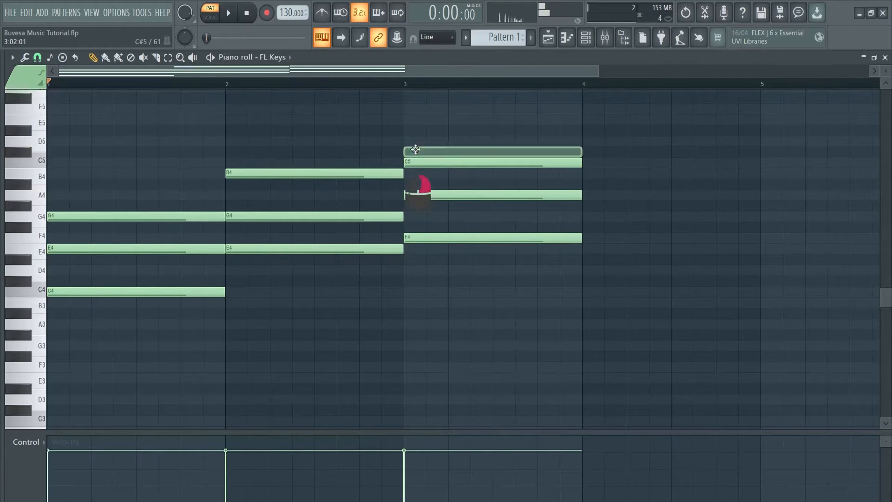
right_click(412, 152)
left_click(411, 270)
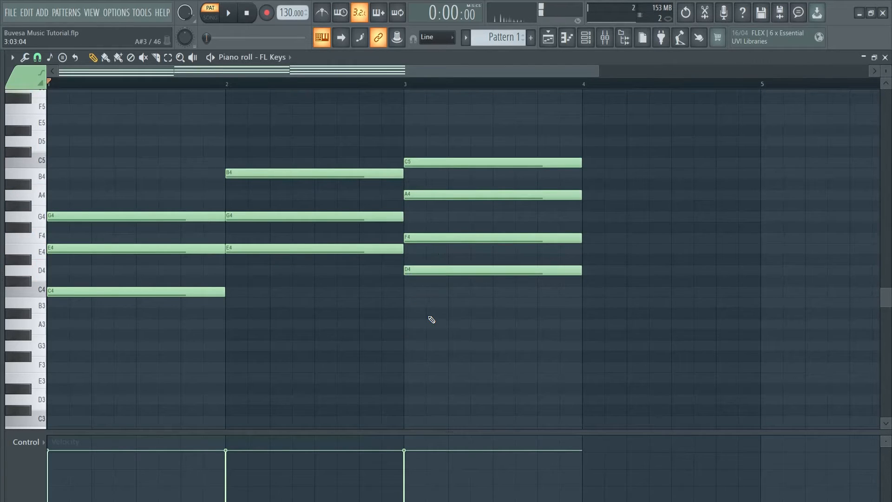
right_click(451, 270)
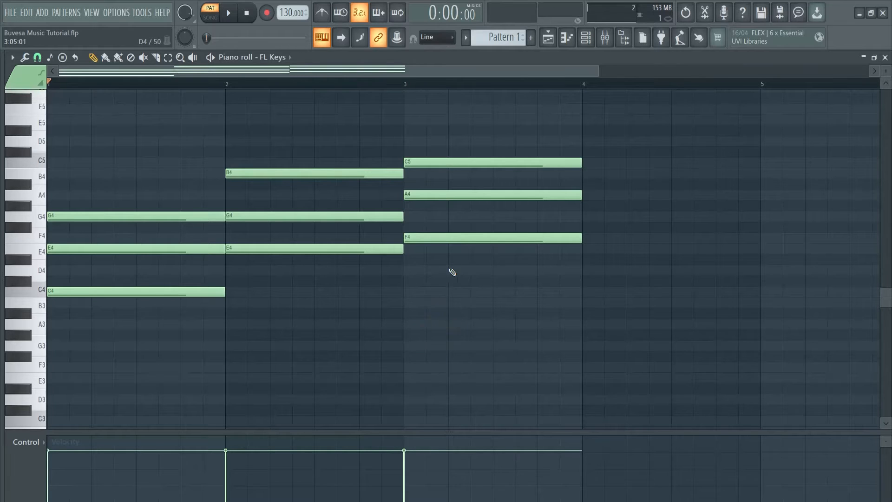
Add a bar-long chord of D4, F4 and A4 in bar 4 and play back the chord progression.
left_click(588, 271)
left_click(587, 238)
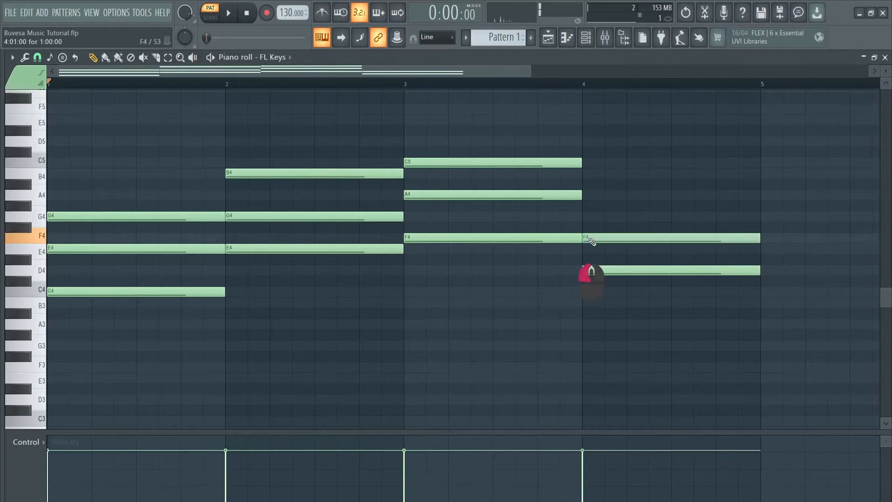
left_click(585, 195)
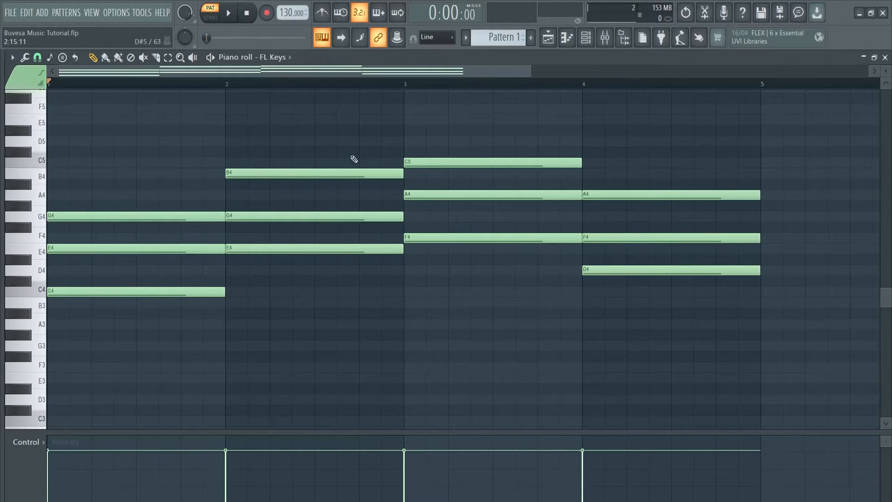
left_click(228, 14)
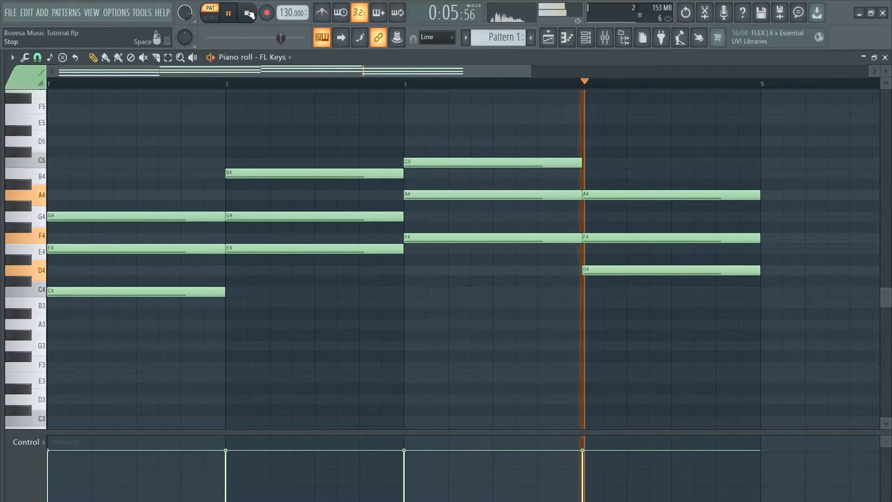
left_click(249, 14)
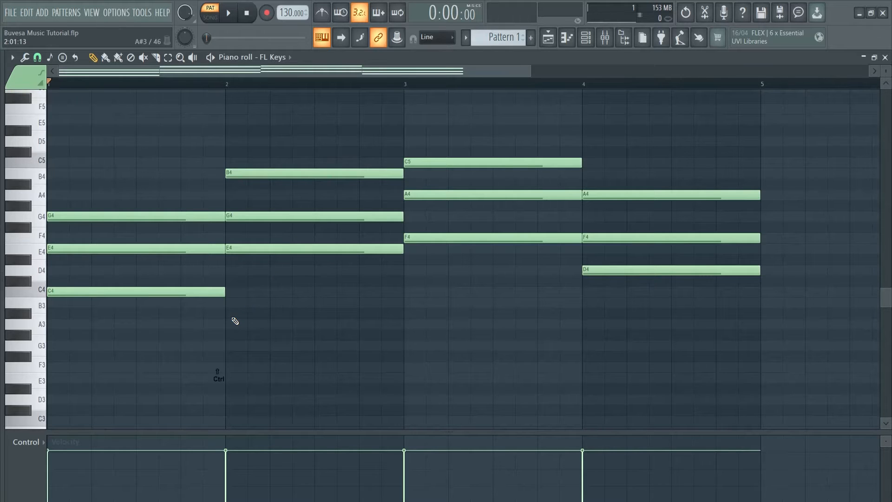
Duplicate the lowest note of each chord one octave down as C3, E3, F3 and D3, and play back the pattern.
left_click_drag(207, 289, 169, 323)
left_click_drag(289, 246, 273, 289)
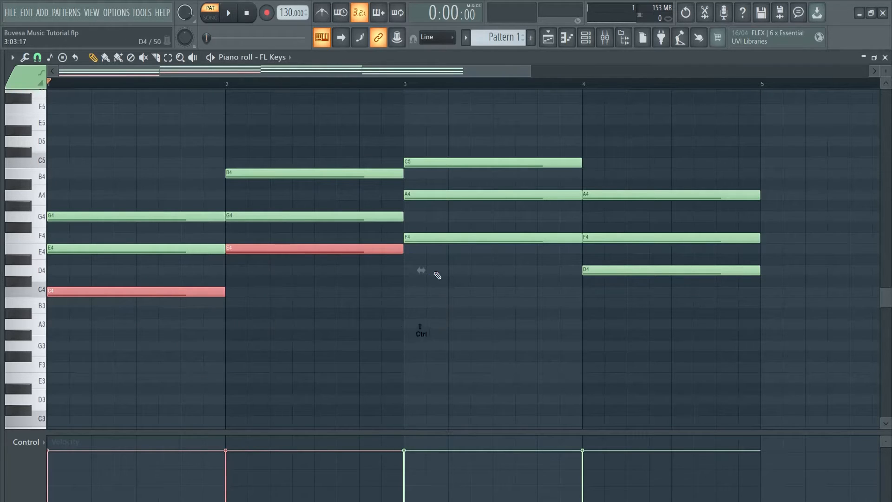
left_click_drag(437, 275, 422, 235)
left_click_drag(649, 267, 630, 319)
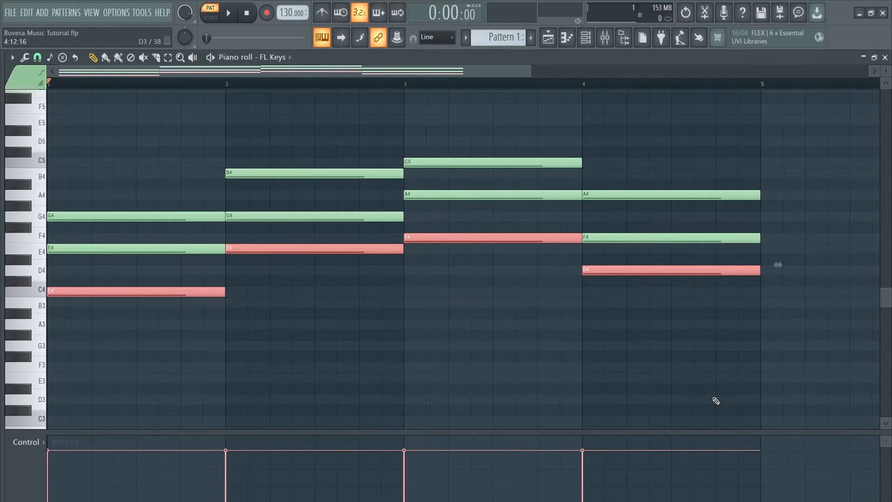
key("ctrl+Down")
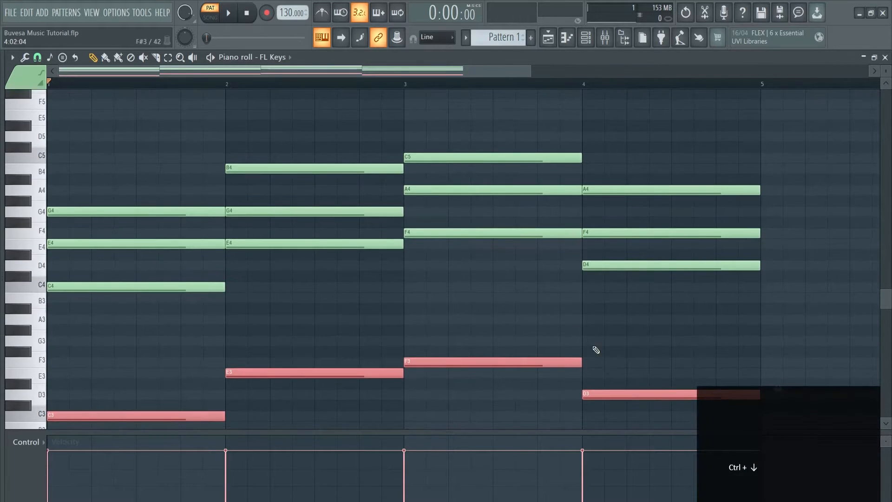
left_click(477, 301)
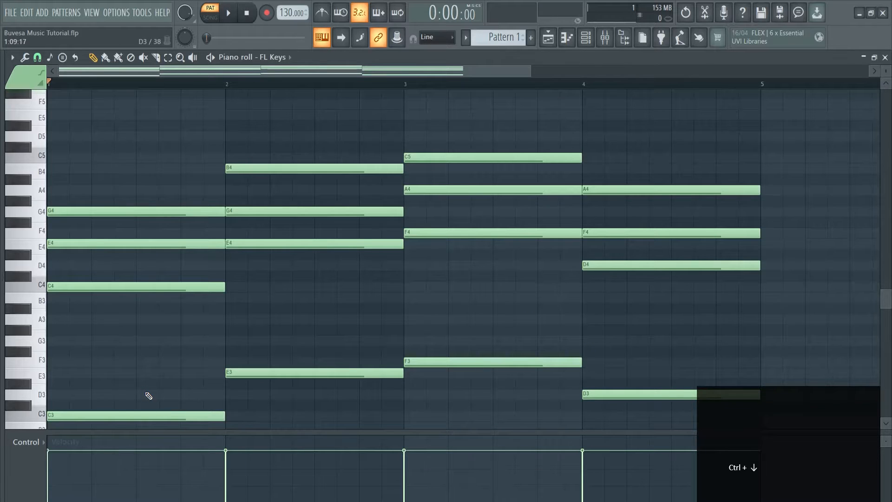
key("space")
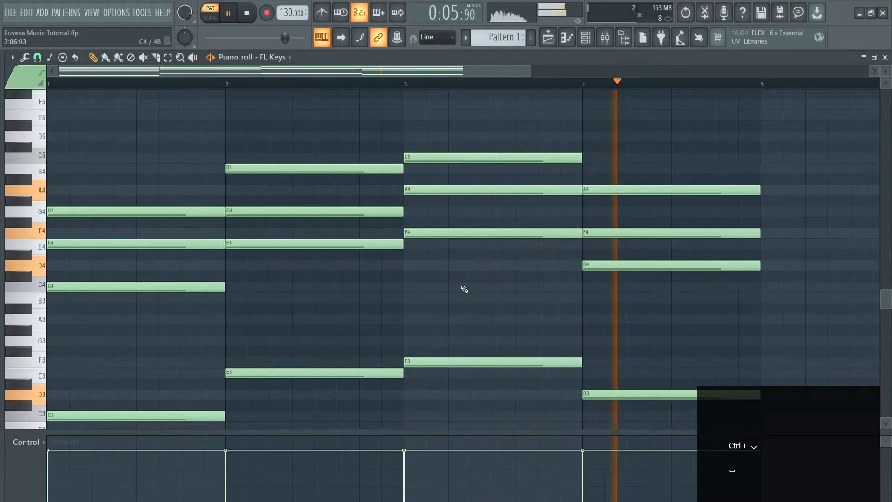
key("space")
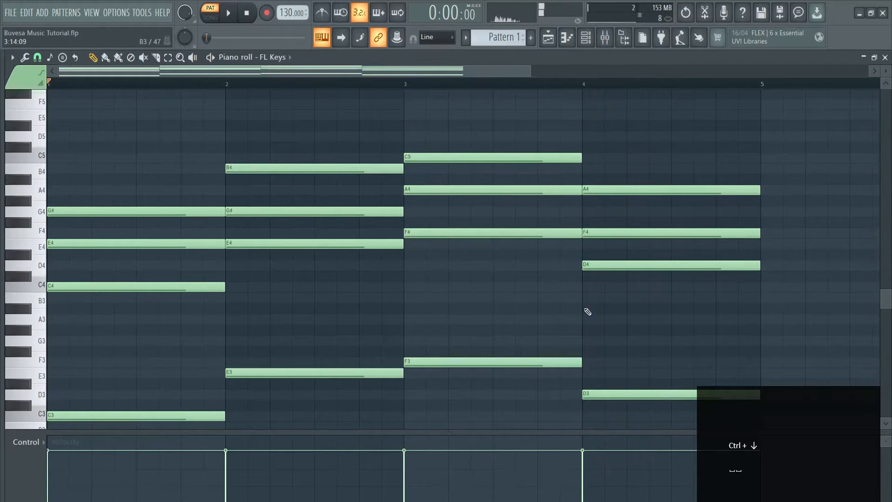
Open the channel rack and widen it until all four bars of the FL Keys pattern fit.
left_click(567, 38)
key("F6")
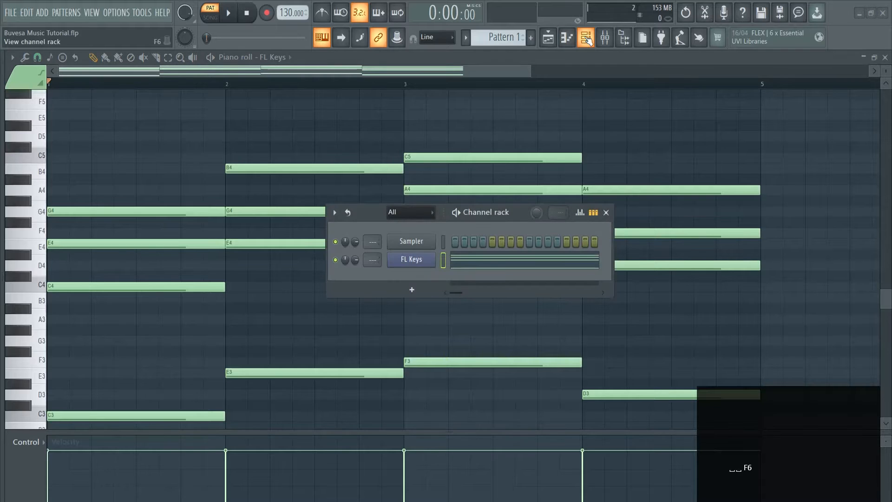
left_click_drag(514, 213, 490, 149)
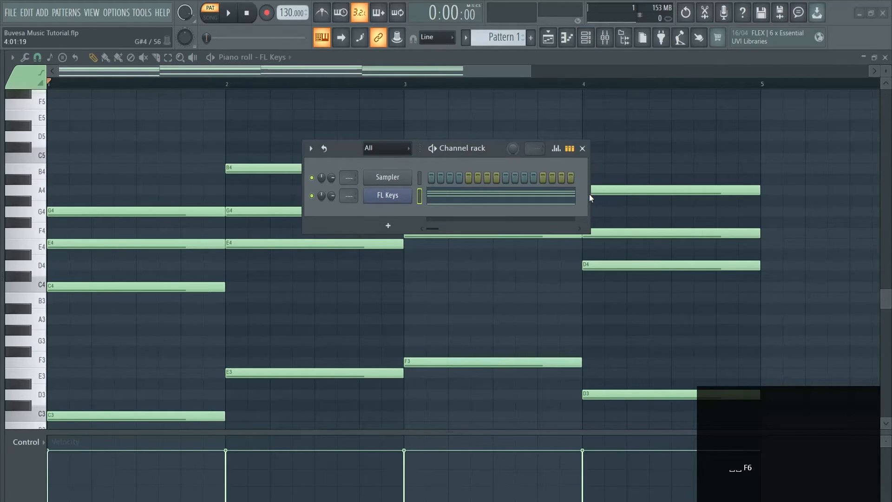
left_click_drag(589, 194, 850, 195)
left_click_drag(703, 149, 425, 158)
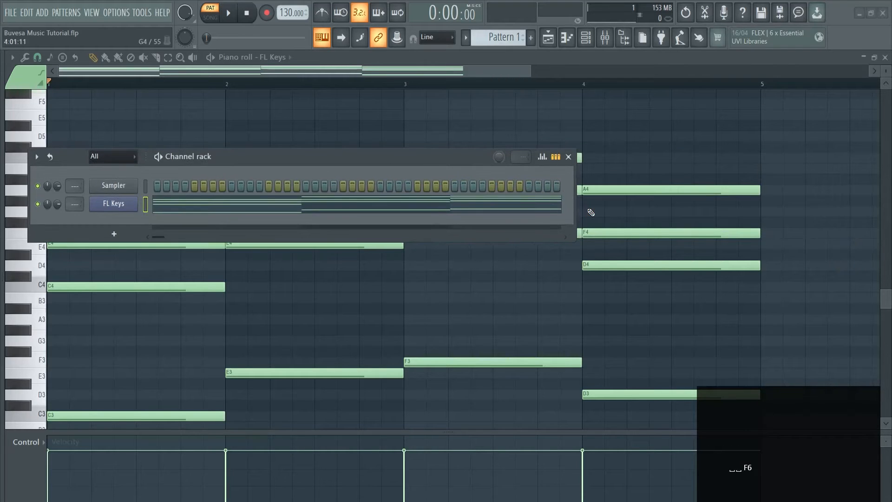
left_click_drag(575, 206, 753, 238)
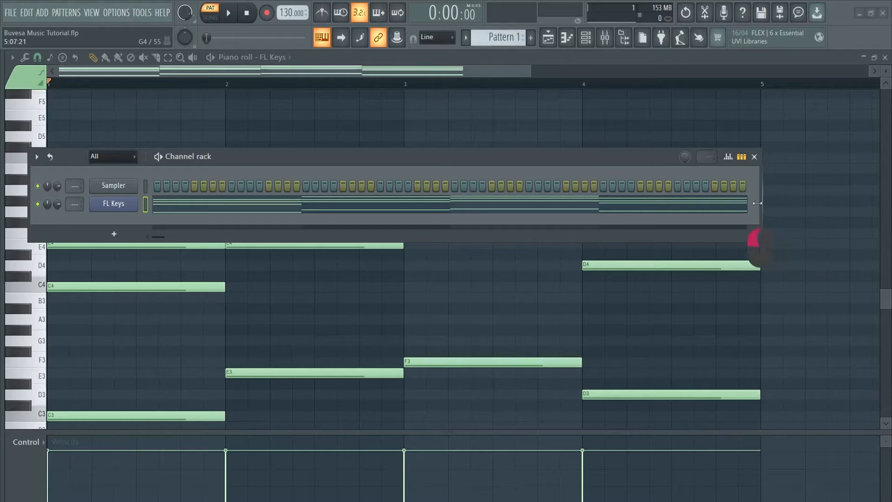
left_click_drag(620, 155, 700, 161)
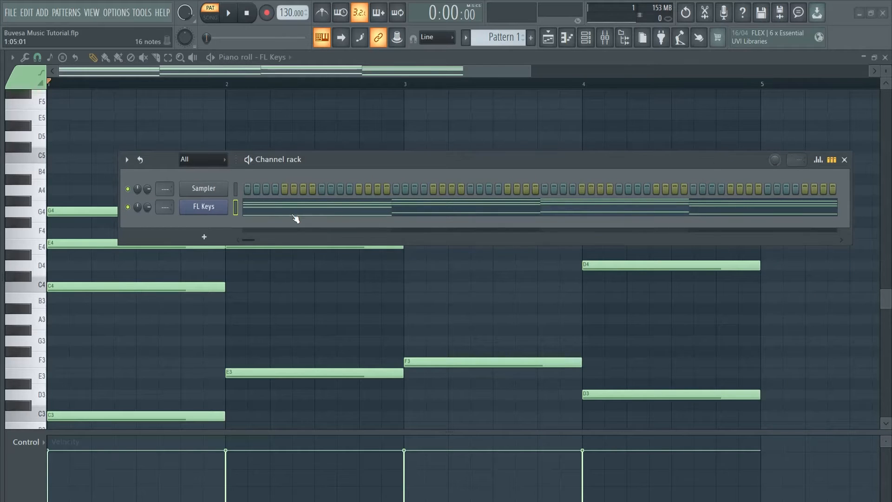
Add a FLEX channel and list the presets from all of its packs.
left_click(202, 239)
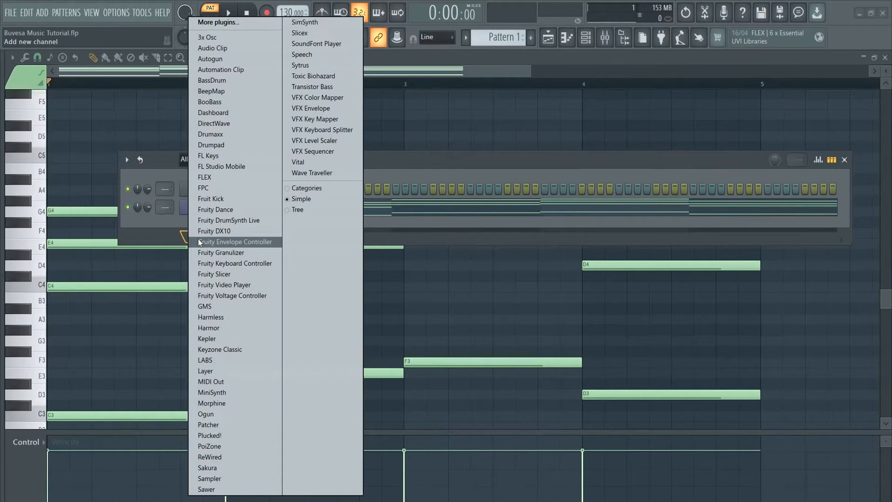
left_click(211, 177)
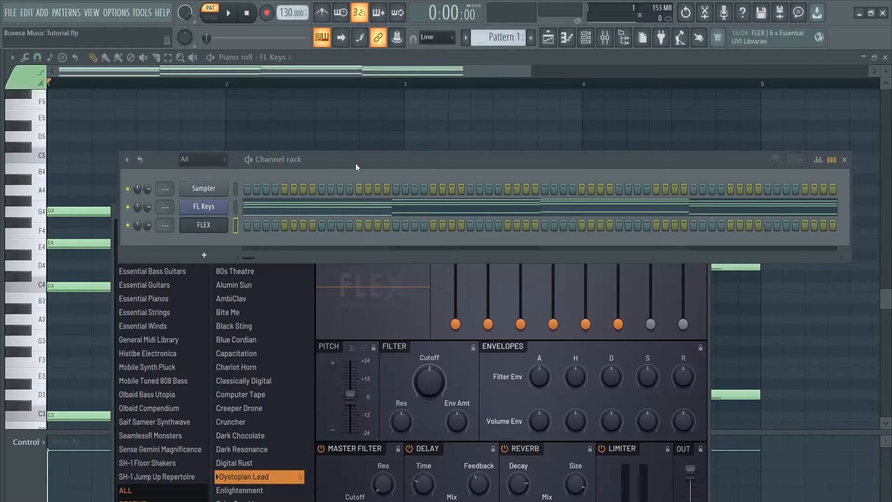
left_click(843, 160)
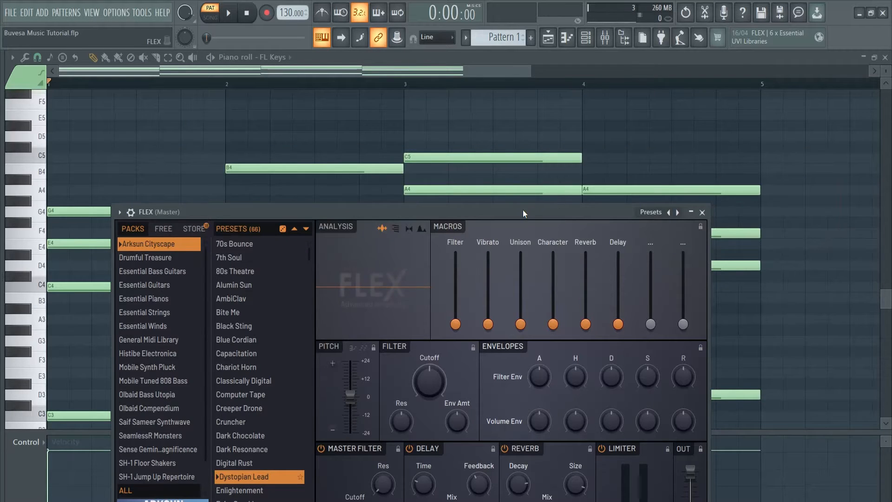
left_click_drag(523, 210, 517, 83)
left_click(127, 364)
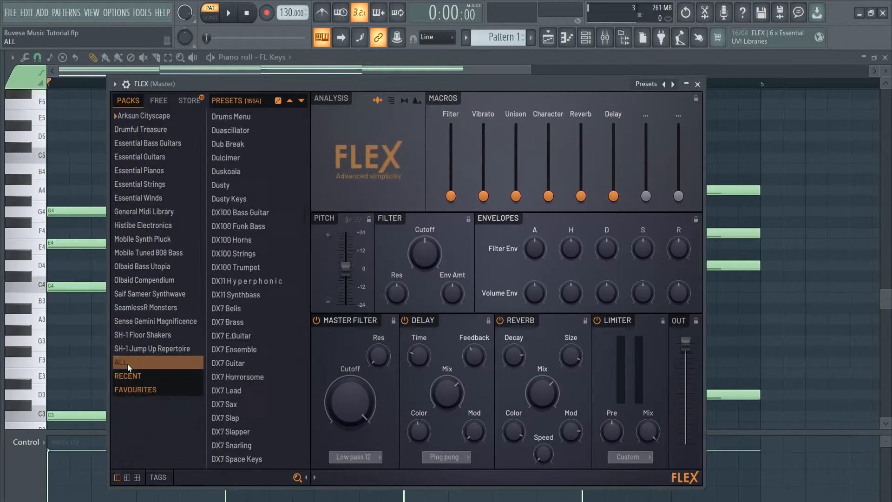
Try filtering the FLEX presets by the Drum and Bell type tags, and hide the tags again.
left_click(158, 477)
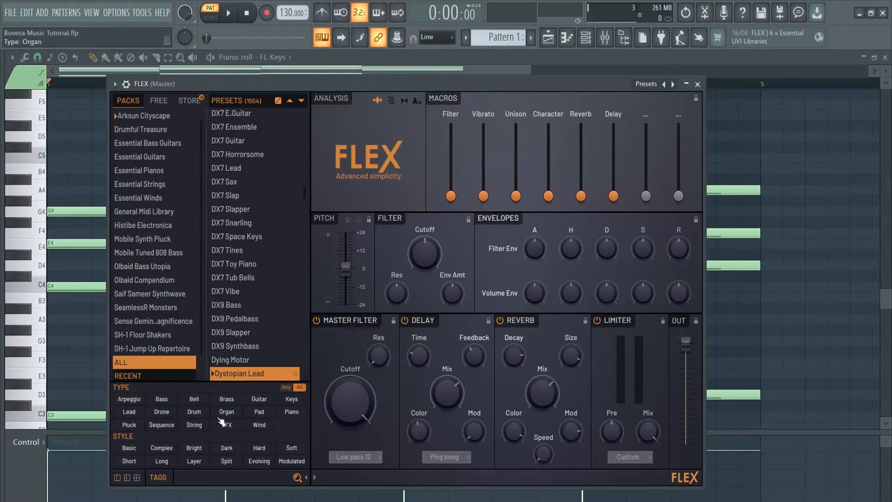
left_click(197, 415)
left_click(198, 415)
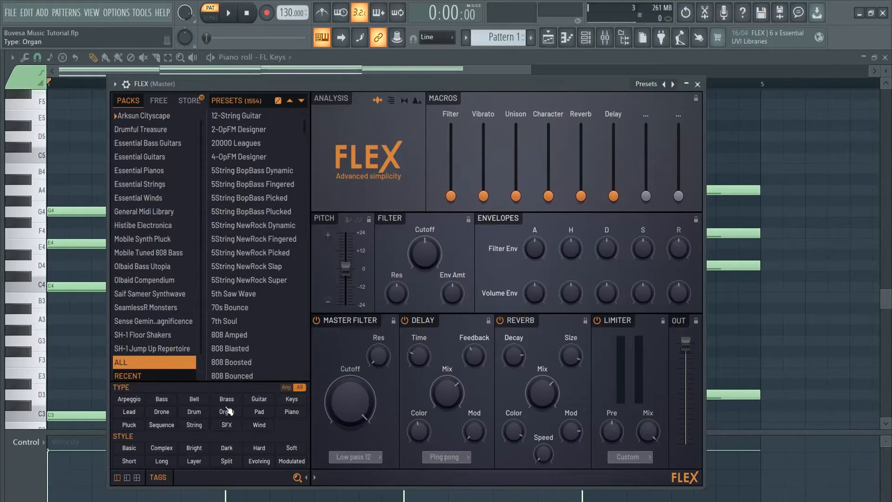
left_click(198, 401)
left_click(198, 401)
left_click(161, 478)
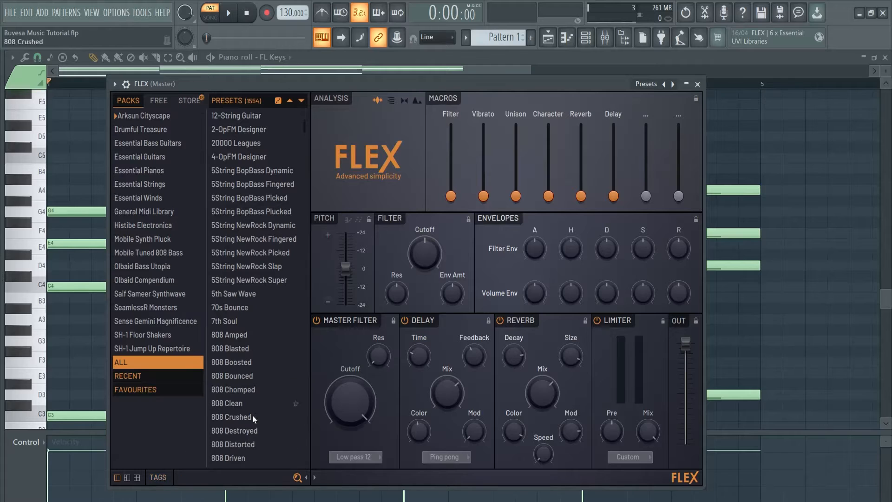
Browse the full FLEX preset list and search it for "guitar".
scroll(242, 357, "down", 10)
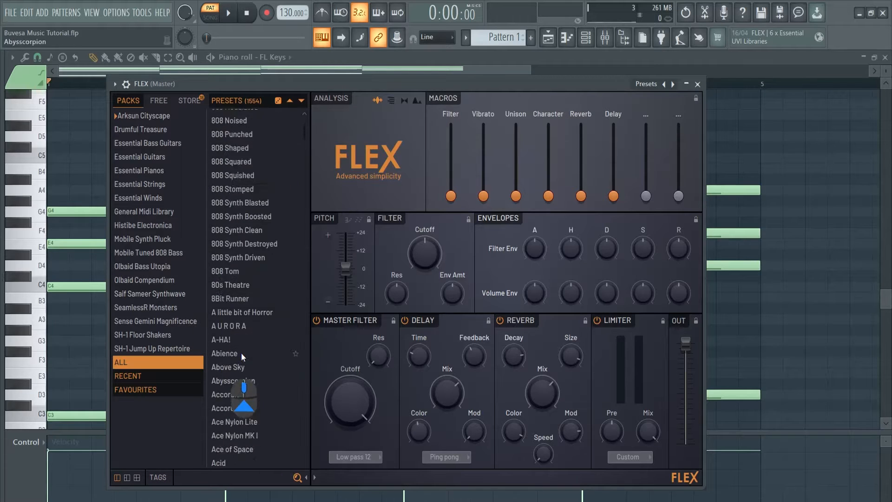
scroll(241, 353, "up", 3)
left_click(197, 479)
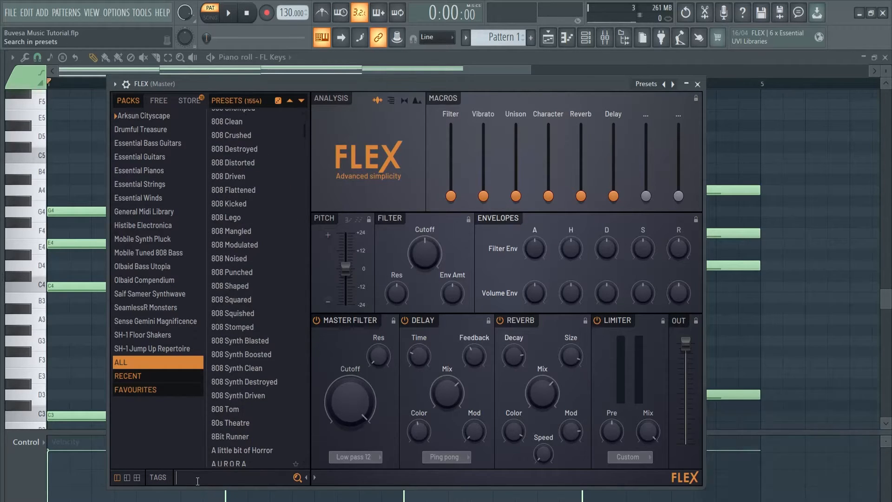
type("guitar")
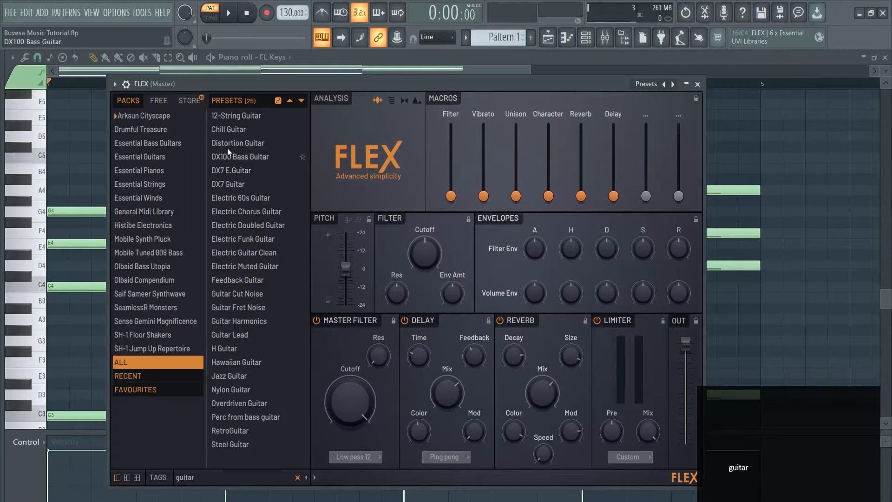
Load the Chill Guitar preset in FLEX, close the plugin and bring up the channel rack.
left_click(229, 130)
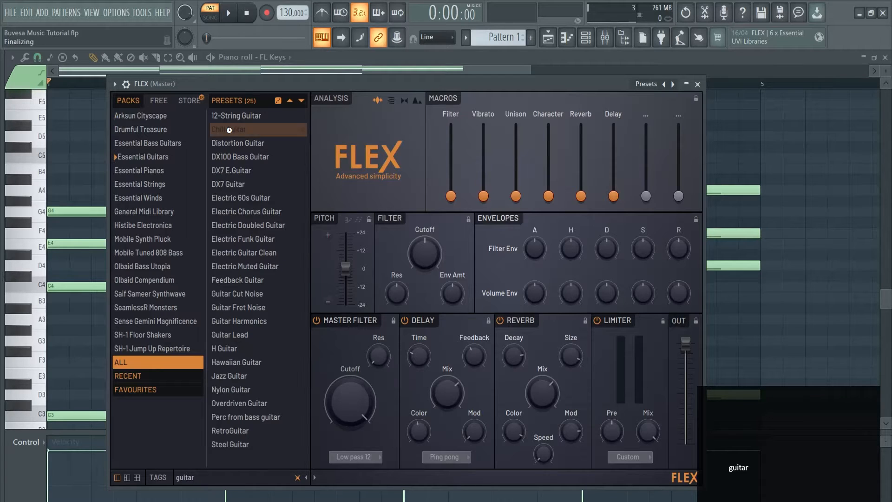
left_click(698, 84)
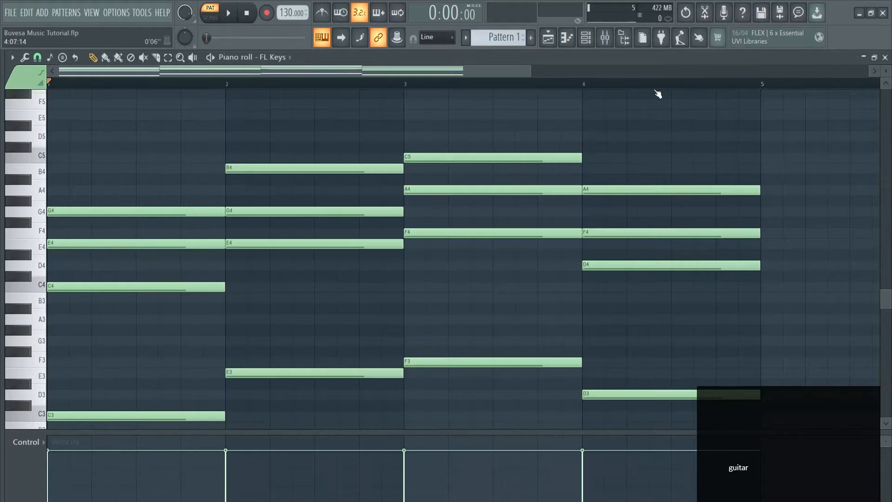
key("F6")
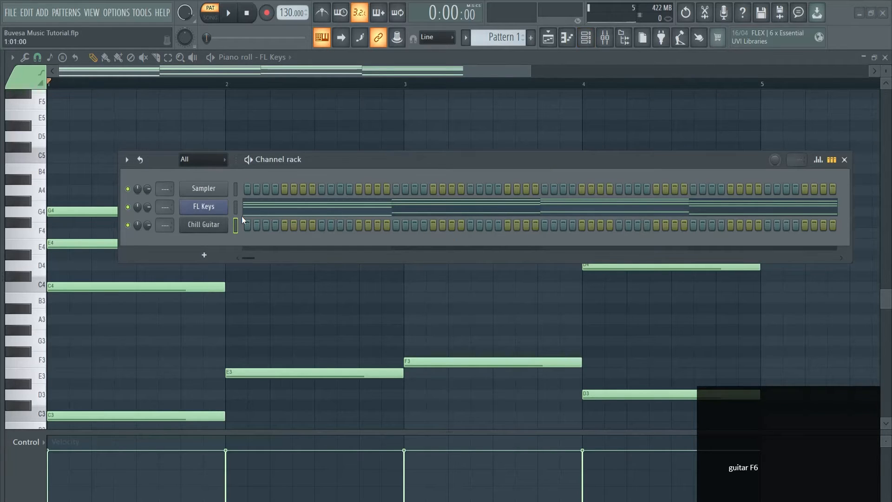
Copy the FL Keys chord notes into the Chill Guitar channel.
left_click(235, 207)
key("ctrl+c")
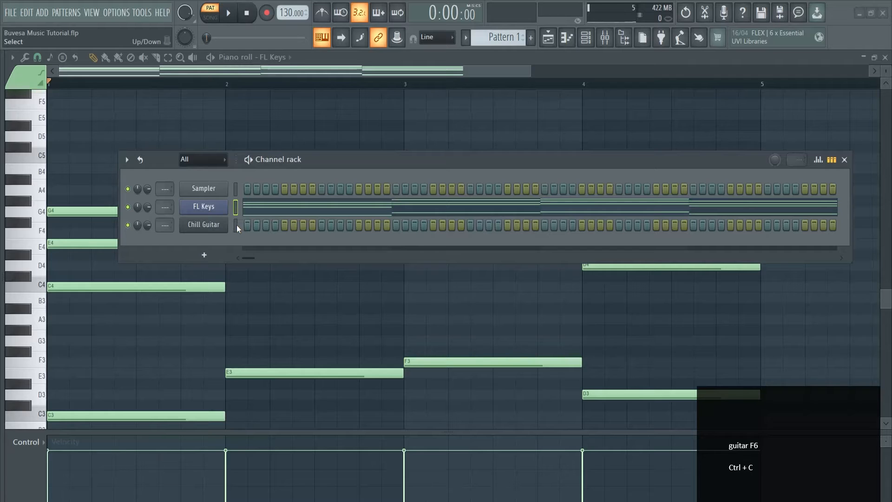
left_click(236, 225)
key("ctrl+v")
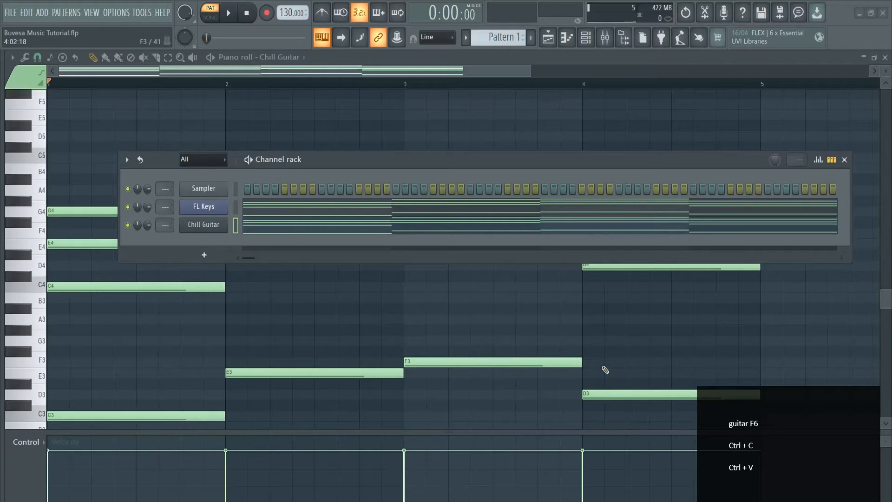
Open the Chill Guitar notes in the piano roll and delete the four bass notes C3, E3, F3 and D3.
left_click(268, 230)
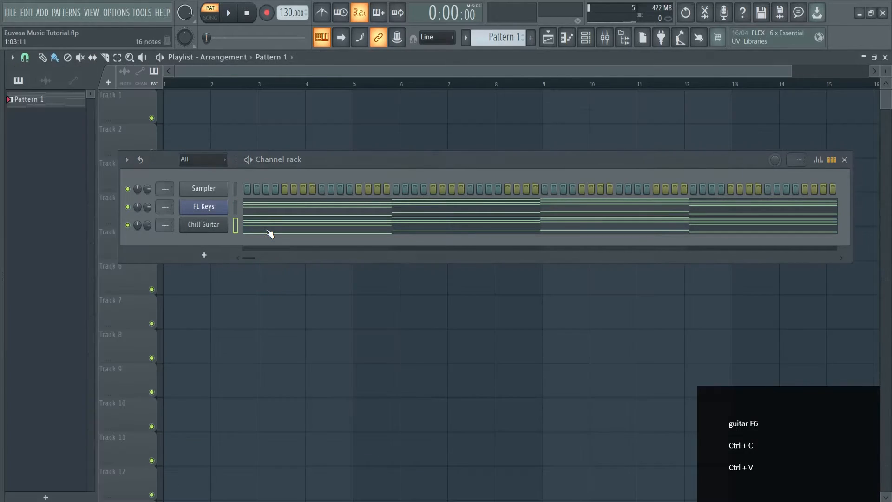
left_click(267, 230)
left_click(844, 159)
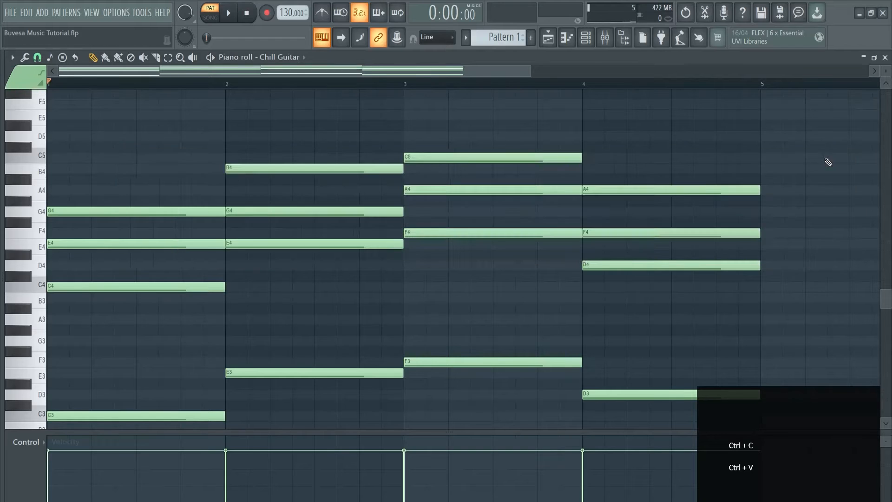
left_click(280, 59)
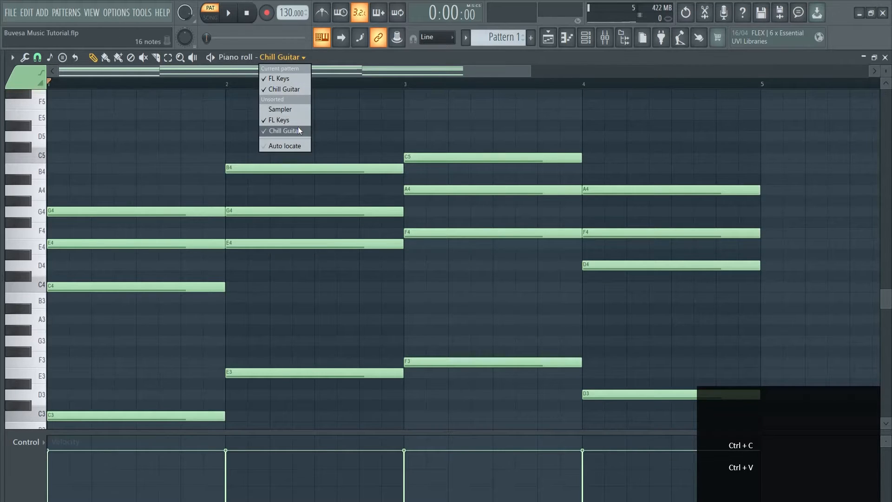
right_click(456, 126)
scroll(213, 209, "down", 2)
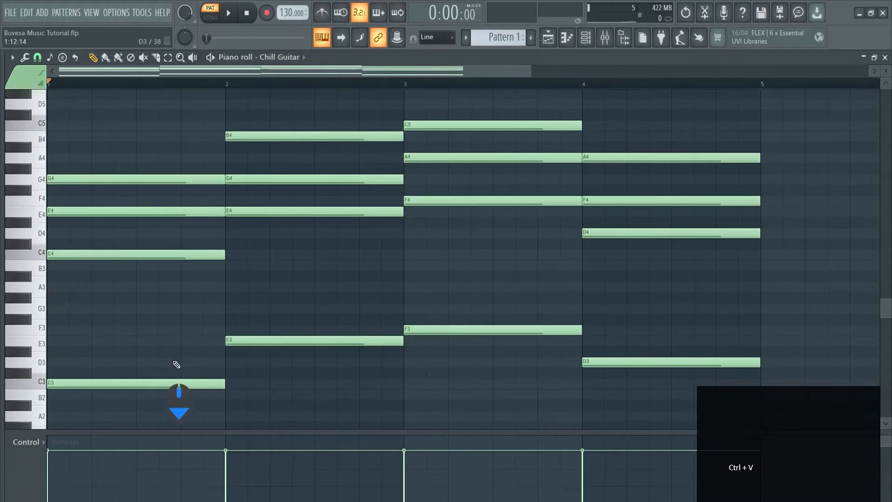
right_click(205, 383)
right_click(325, 341)
right_click(465, 329)
right_click(618, 363)
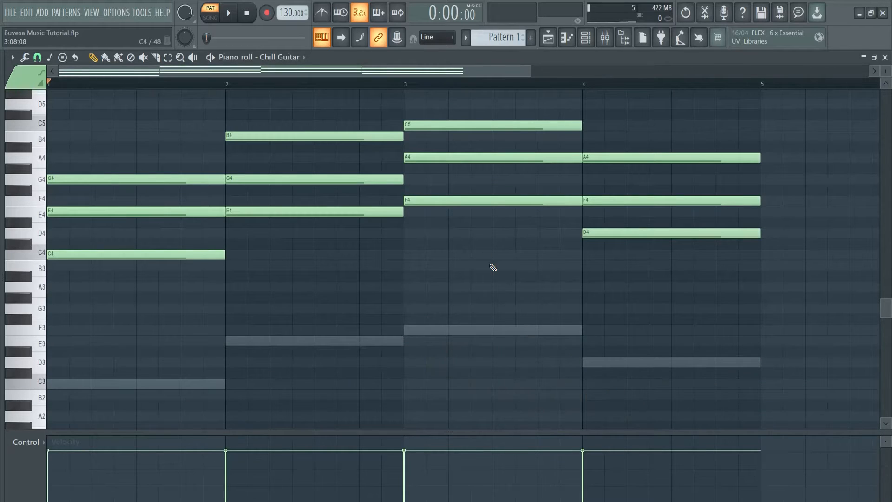
Solo the Chill Guitar channel and listen to its chords, keeping the channel rack clear of the notes.
key("F6")
right_click(127, 224)
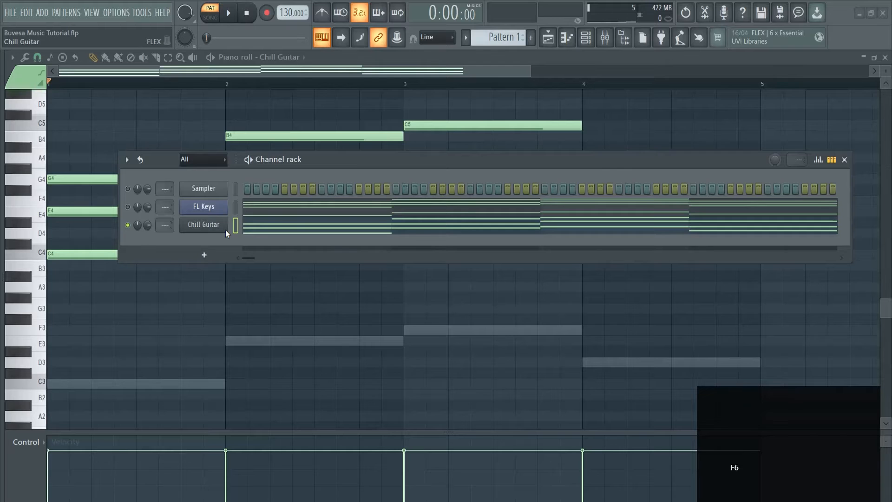
key("space")
left_click_drag(408, 165, 393, 317)
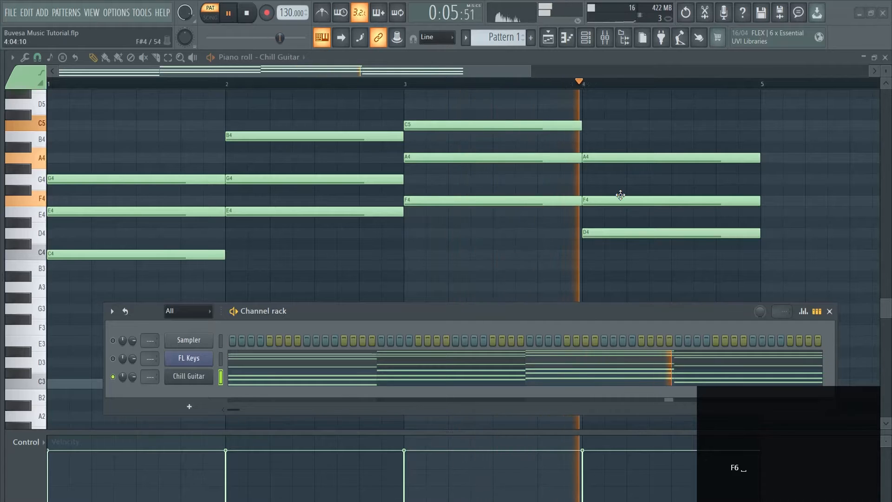
key("space")
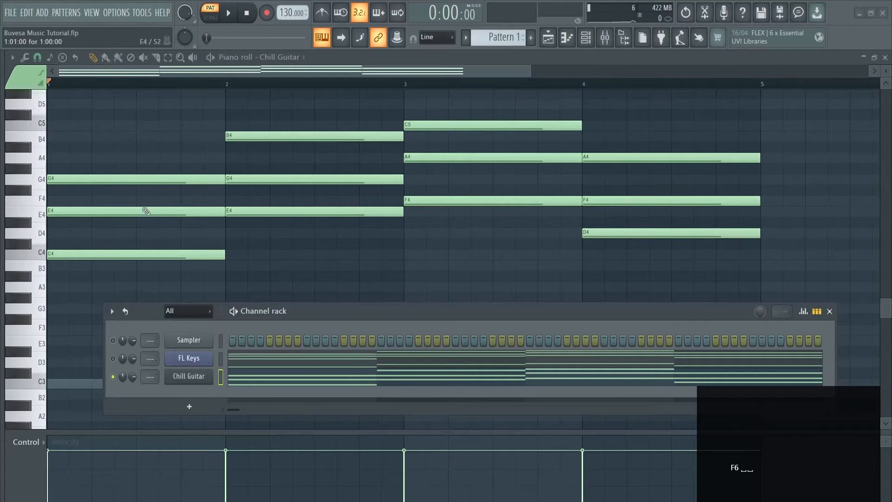
Arpeggiate the Chill Guitar chords with the Normal pattern and a longer time multiplier, checking the result in playback.
left_click(25, 58)
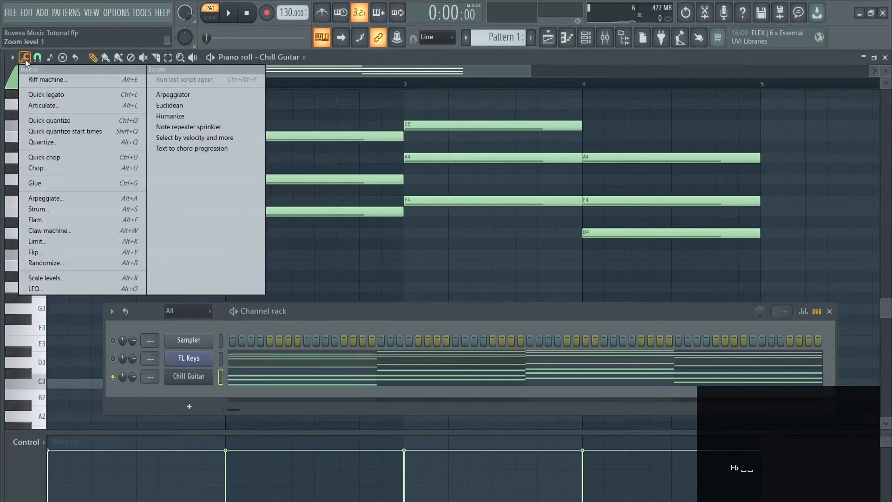
left_click(49, 199)
left_click_drag(514, 215, 515, 213)
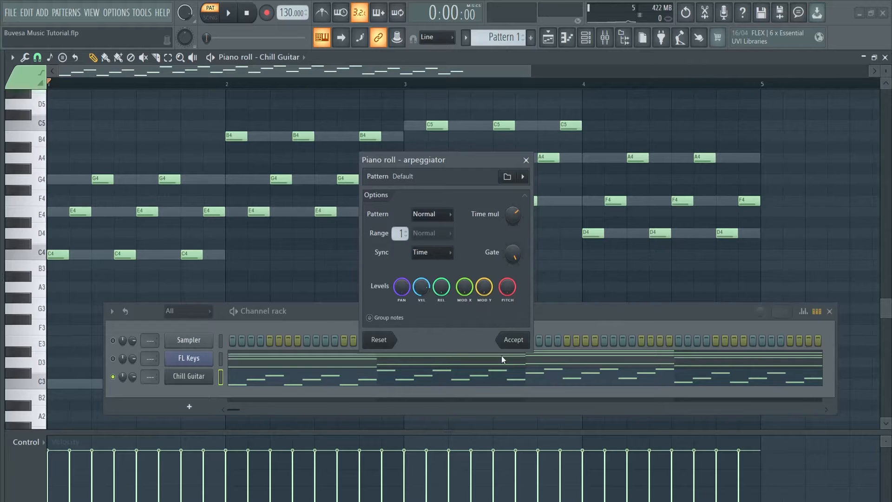
key("space")
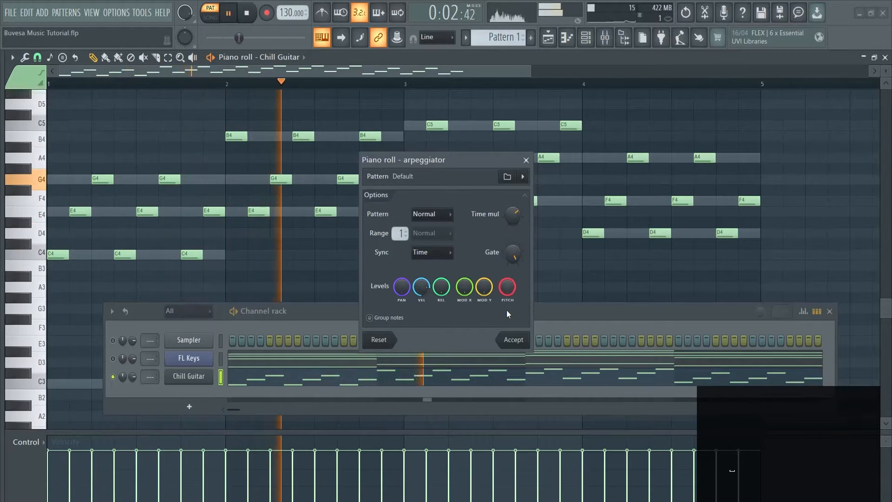
left_click(514, 340)
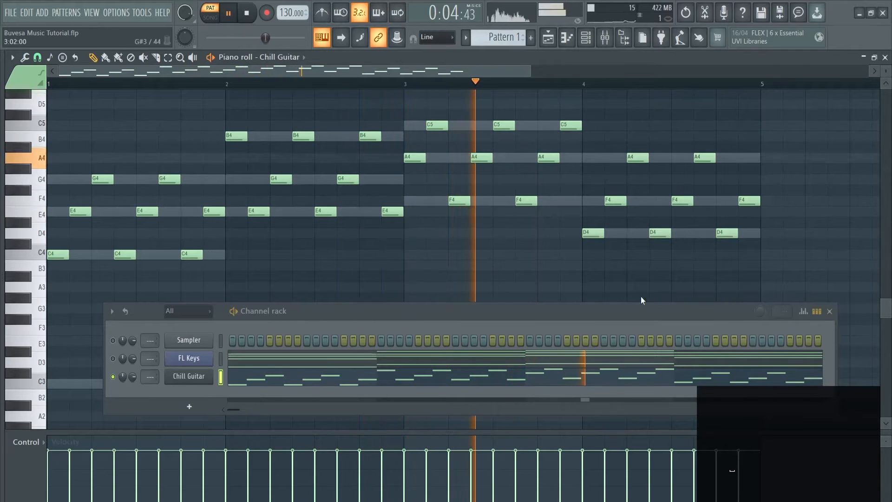
left_click(829, 311)
scroll(561, 258, "up", 2)
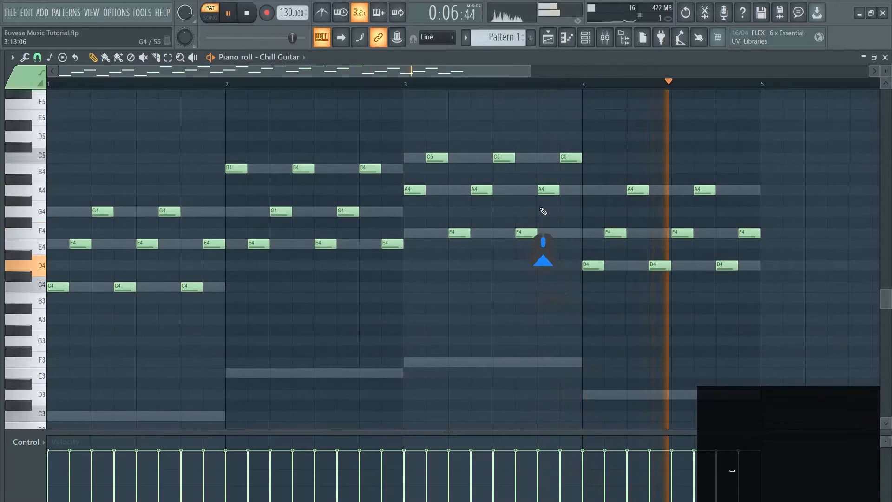
key("space")
Raise the three C4 notes in bar 1 of the guitar arpeggio by one octave and listen to it.
left_click_drag(225, 312, 48, 307)
key("ctrl+Up")
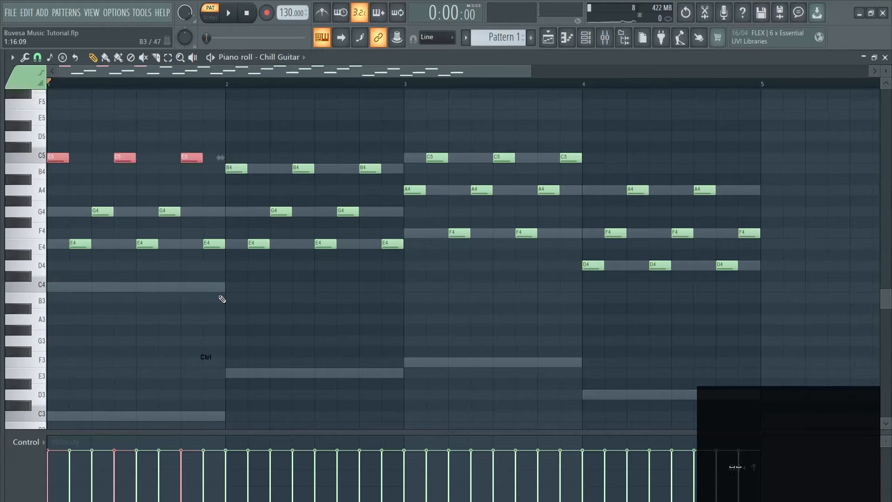
left_click(226, 296)
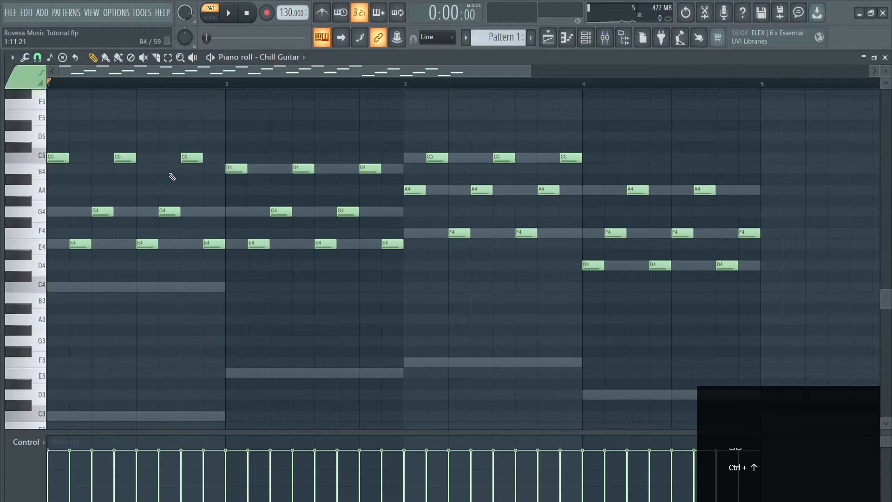
scroll(339, 212, "up", 1)
key("space")
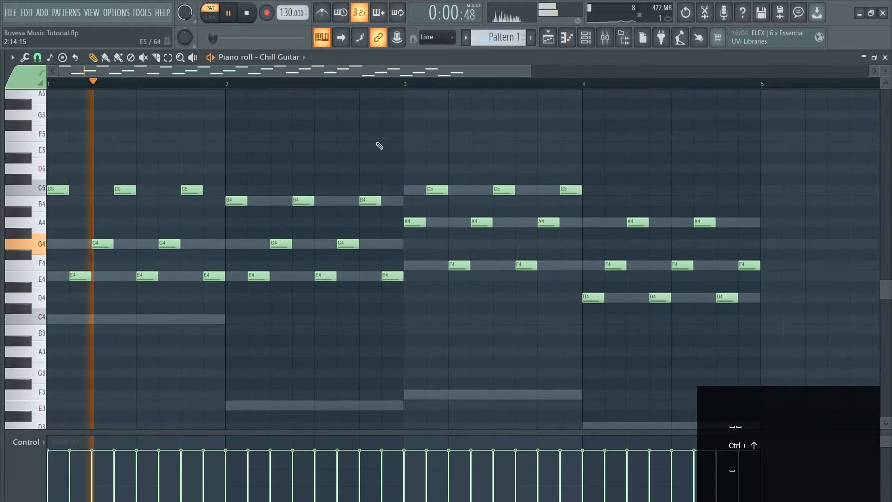
key("space")
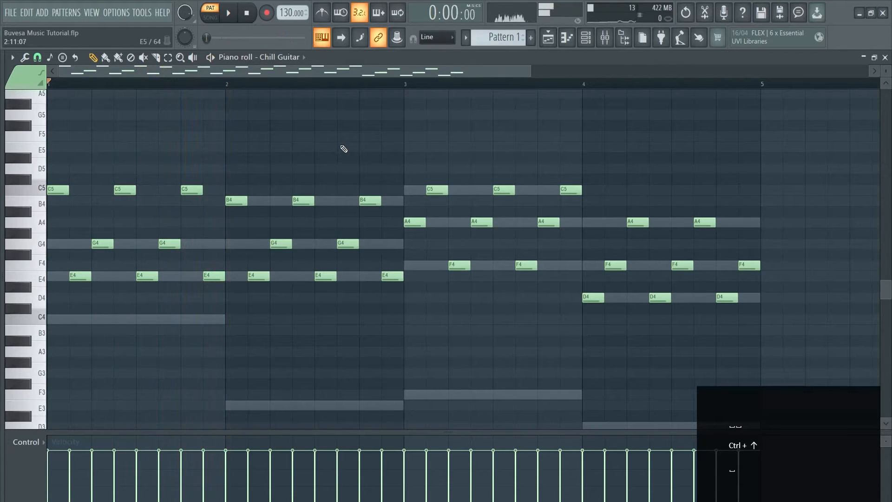
Try the whole guitar arpeggio one octave higher in playback, then move it back down an octave.
right_click(368, 129)
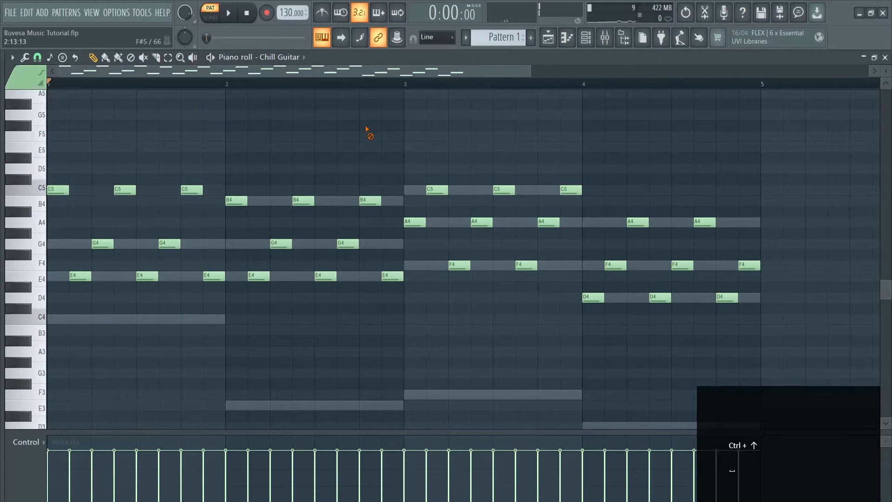
key("ctrl+Up")
scroll(367, 186, "up", 3)
key("space")
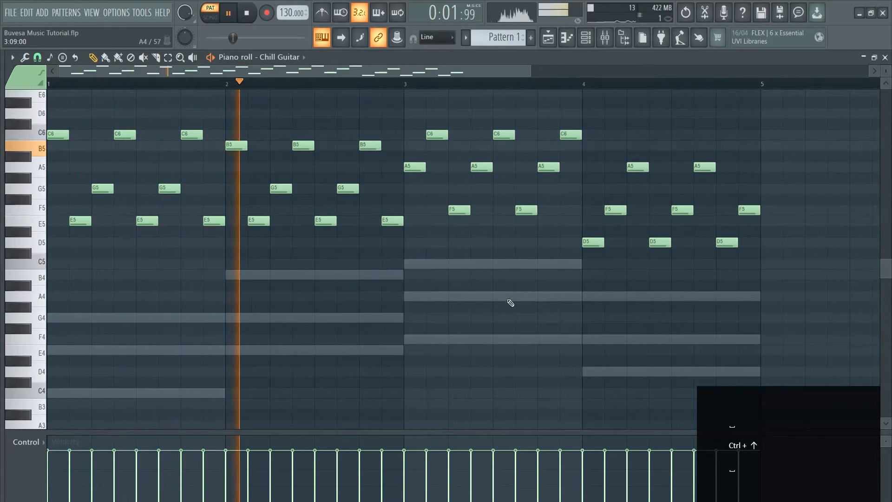
key("space")
key("ctrl+Down")
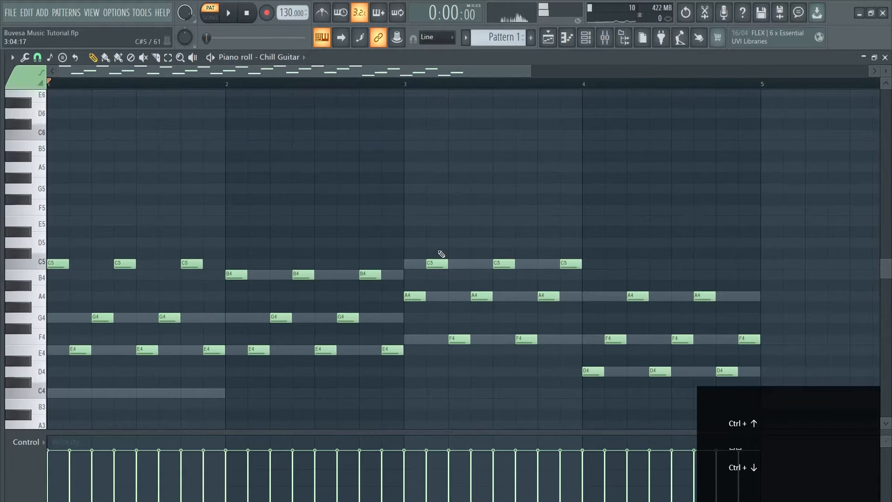
scroll(435, 260, "down", 3)
Unmute the FL Keys and Sampler channels and play the keys together with the guitar arpeggio.
key("F6")
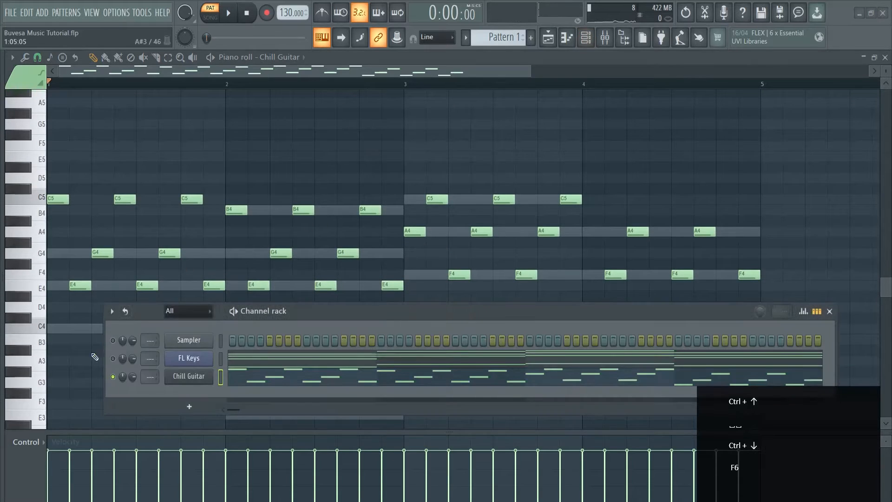
left_click(112, 359)
left_click(112, 340)
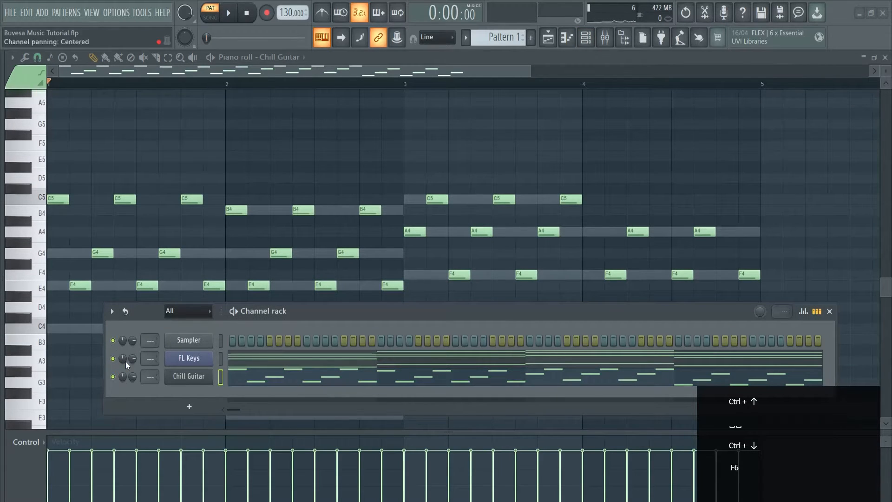
key("space")
left_click_drag(696, 318, 686, 213)
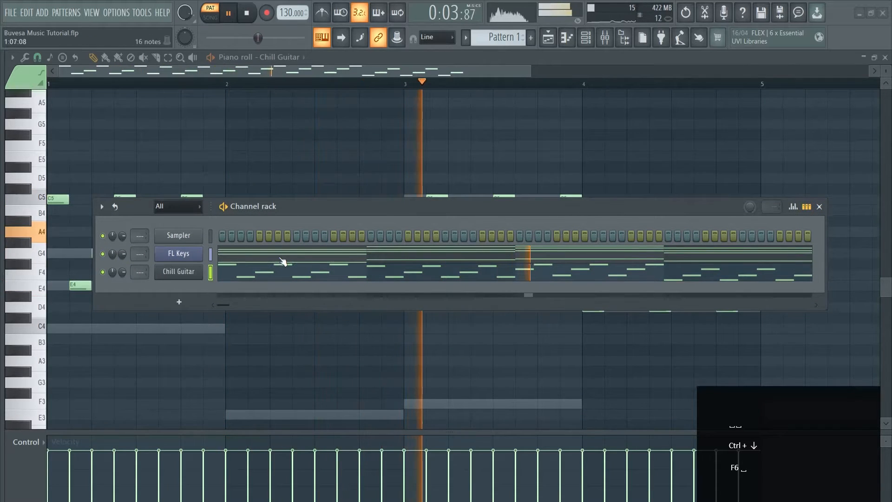
scroll(378, 157, "down", 3)
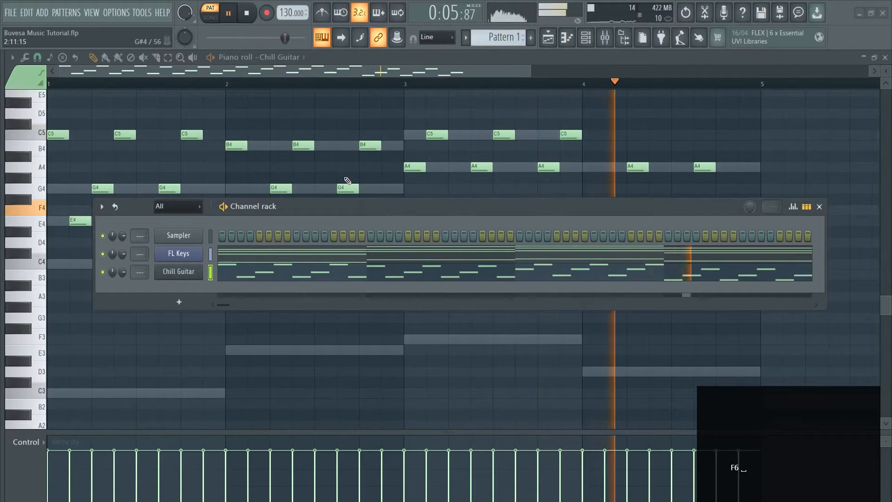
key("space")
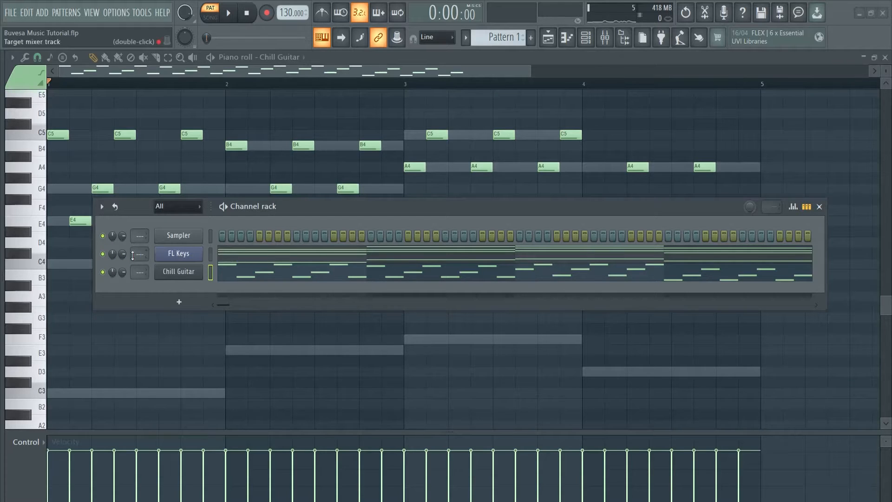
Adjust the FL Keys channel volume against the guitar while the pattern plays.
left_click_drag(123, 254, 115, 175)
key("space")
left_click_drag(123, 257, 123, 256)
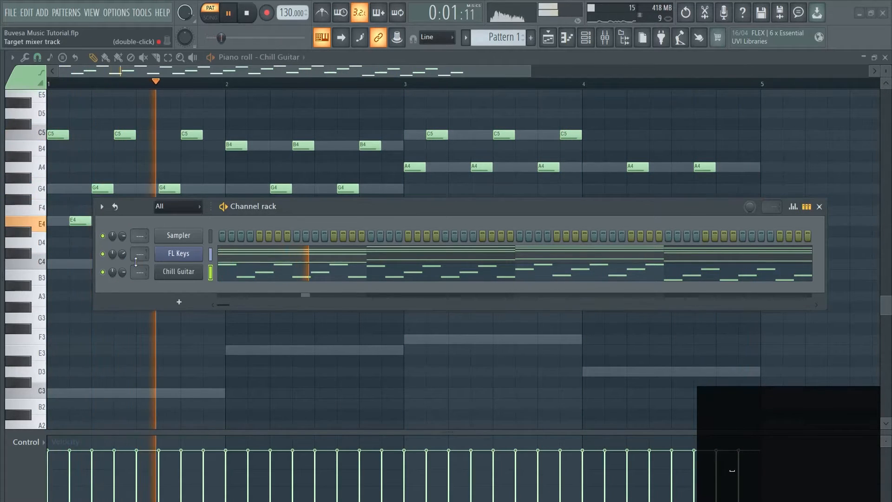
key("space")
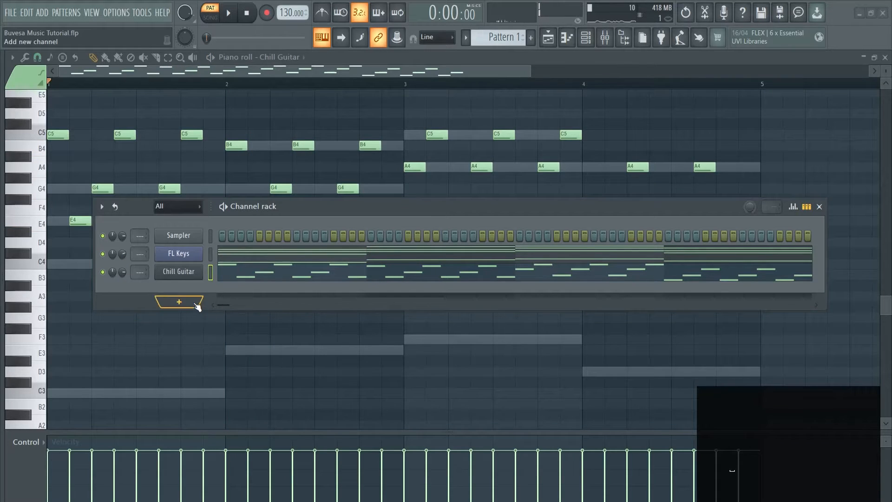
Add a GMS synthesizer channel and move the channel rack up.
left_click(179, 303)
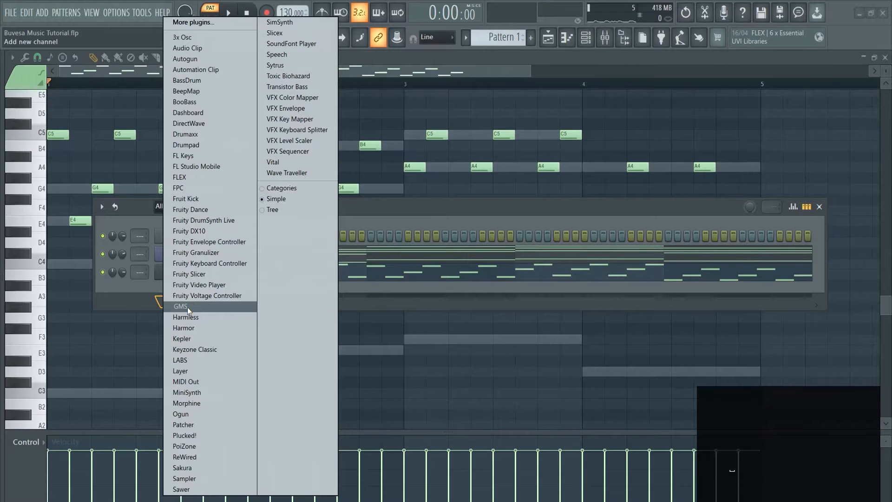
left_click(188, 307)
left_click_drag(401, 207, 388, 158)
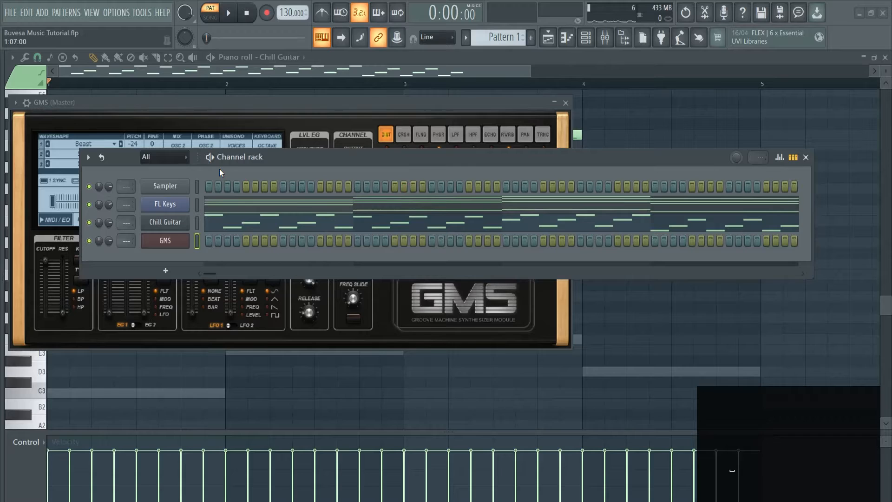
Switch the channel rack's Detached option off and back on.
left_click(89, 157)
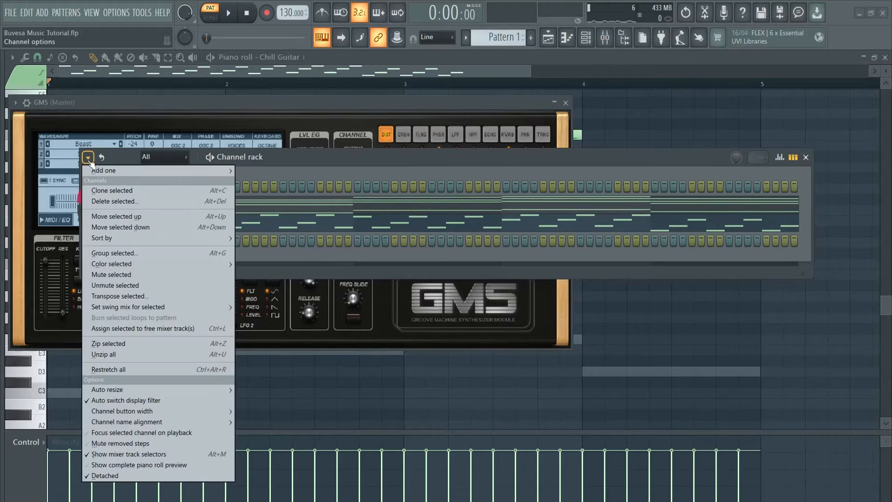
left_click(126, 474)
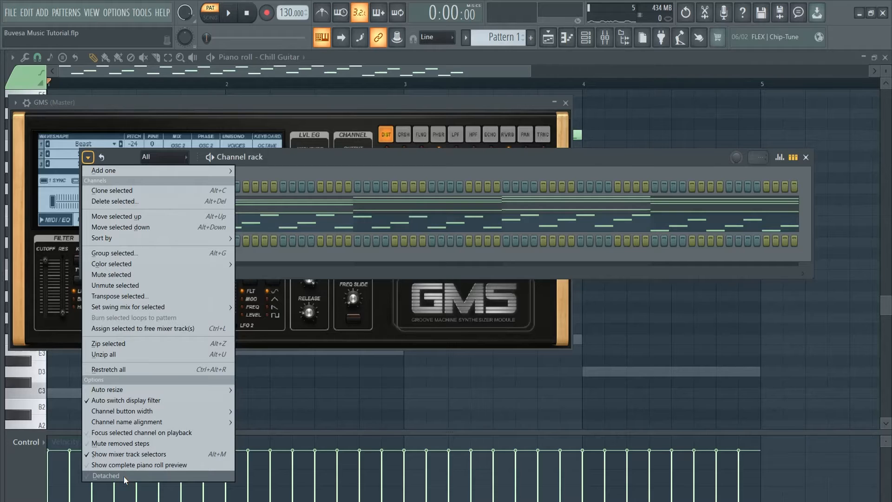
left_click(123, 476)
left_click(692, 159)
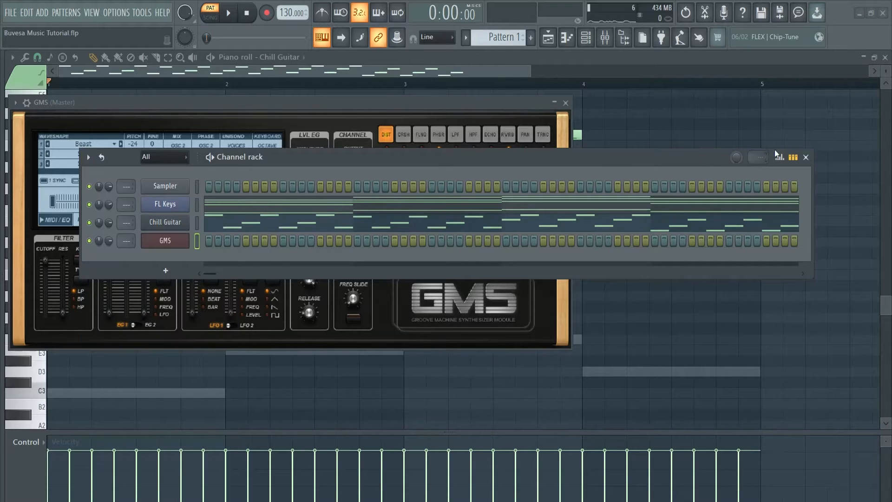
Close the channel rack and audition the Moon Landing TE preset from the GMS Pads & Textures bank.
left_click(806, 158)
left_click_drag(364, 104, 566, 129)
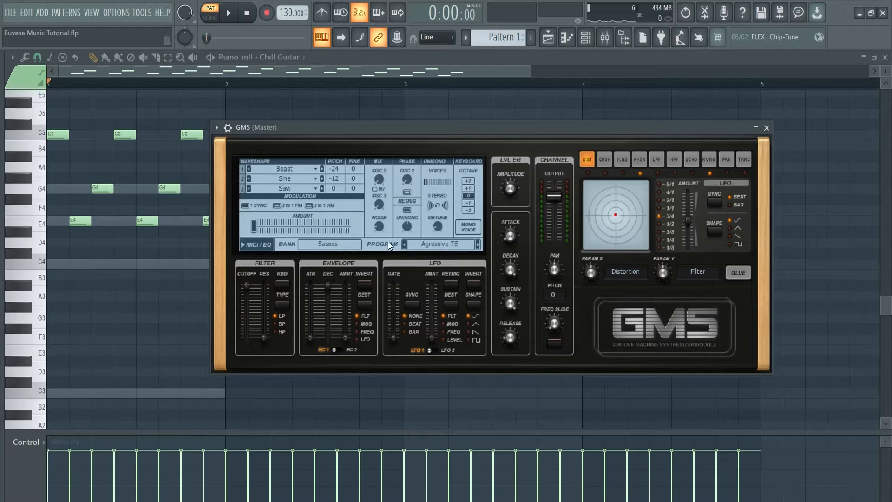
left_click(452, 244)
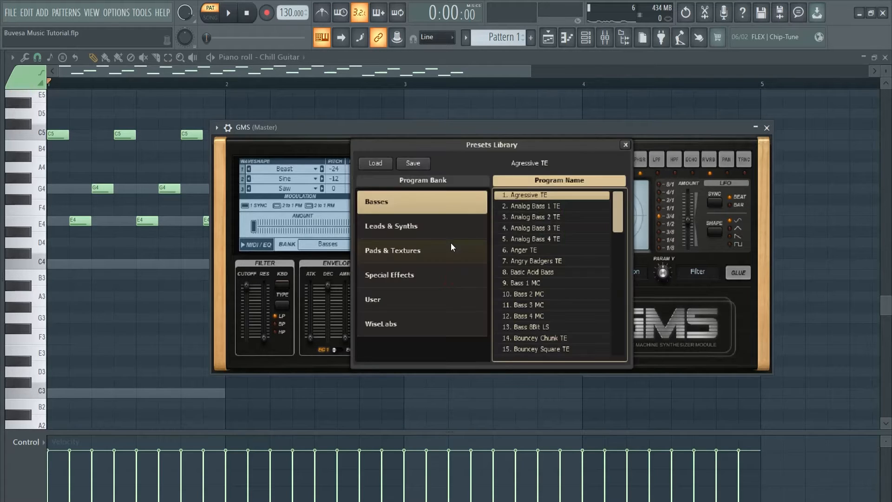
left_click(377, 252)
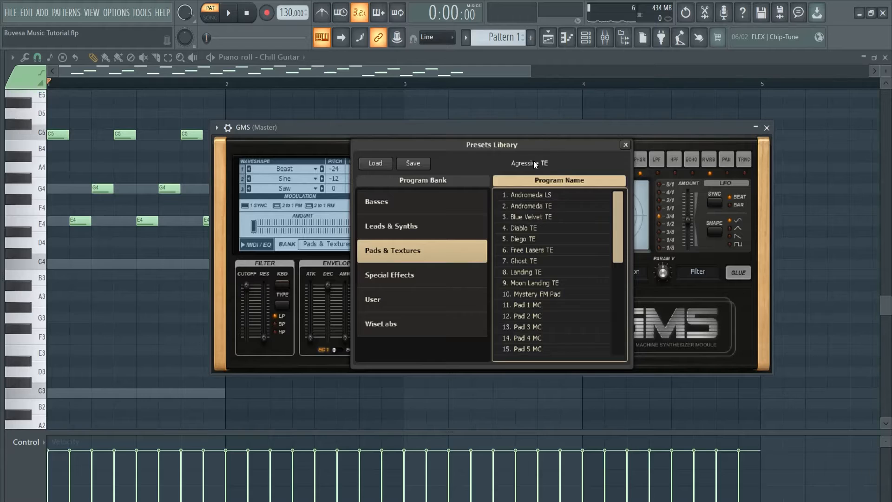
left_click(542, 281)
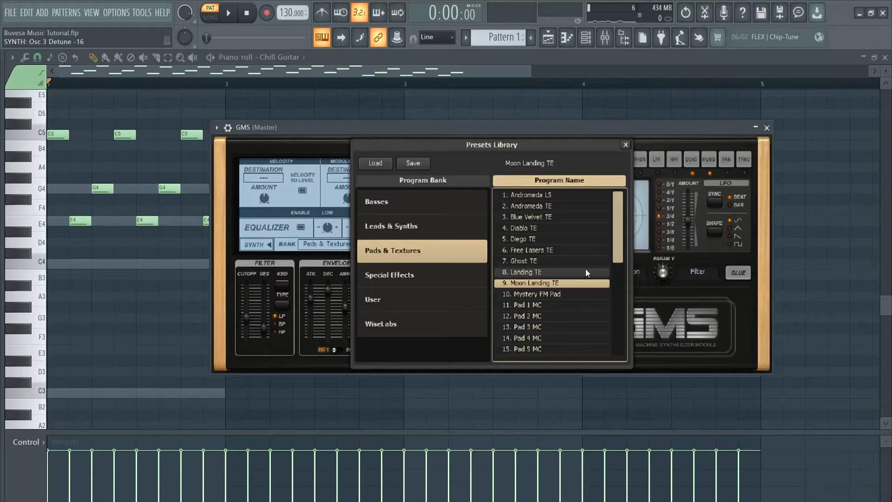
key("w")
key("w")
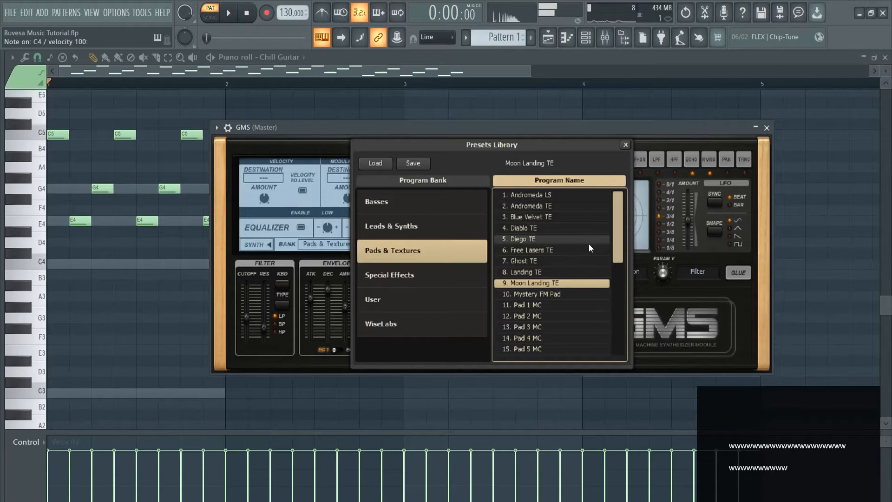
Audition the Pad 1 MC preset and load it into GMS.
scroll(547, 295, "down", 2)
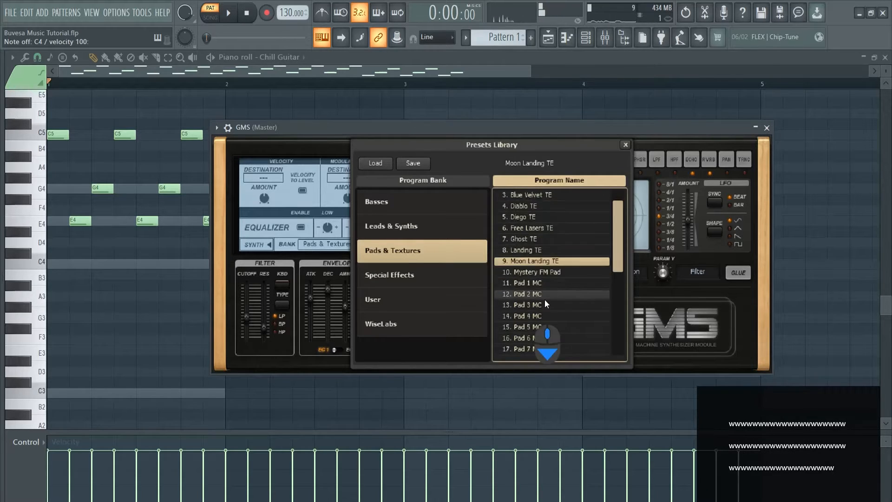
left_click(543, 285)
key("a")
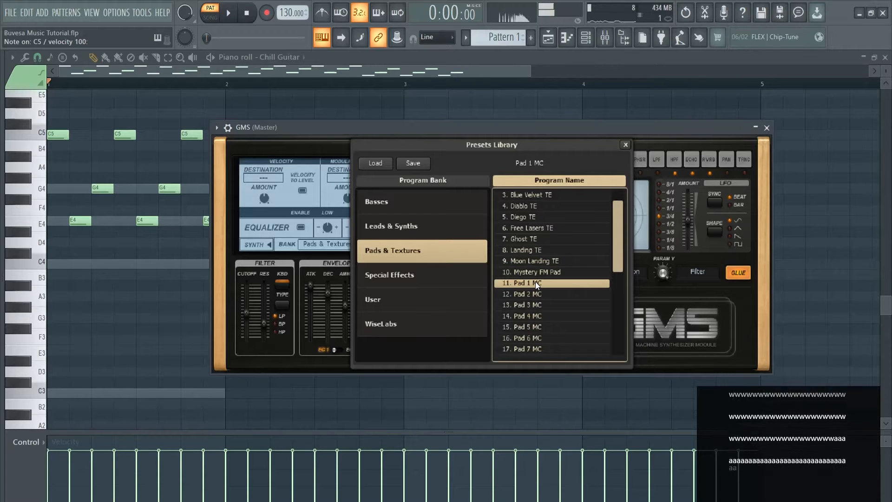
double_click(535, 282)
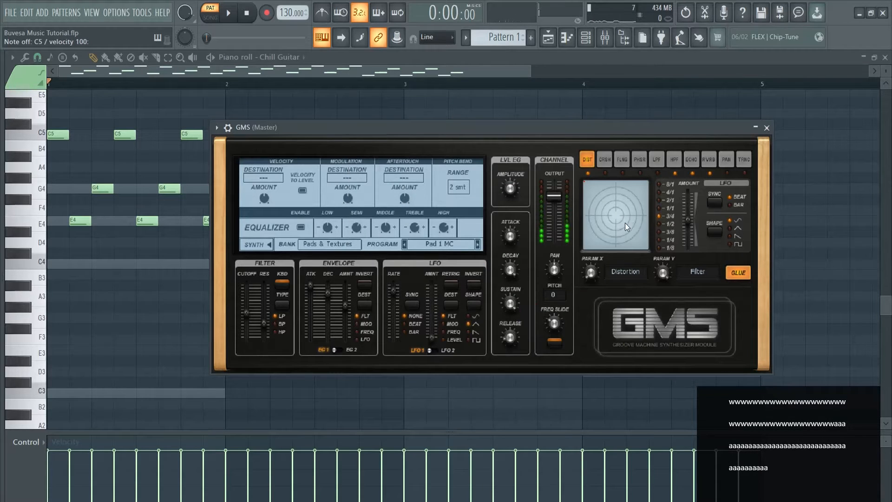
Open the piano roll for the GMS channel and close the channel rack.
key("F6")
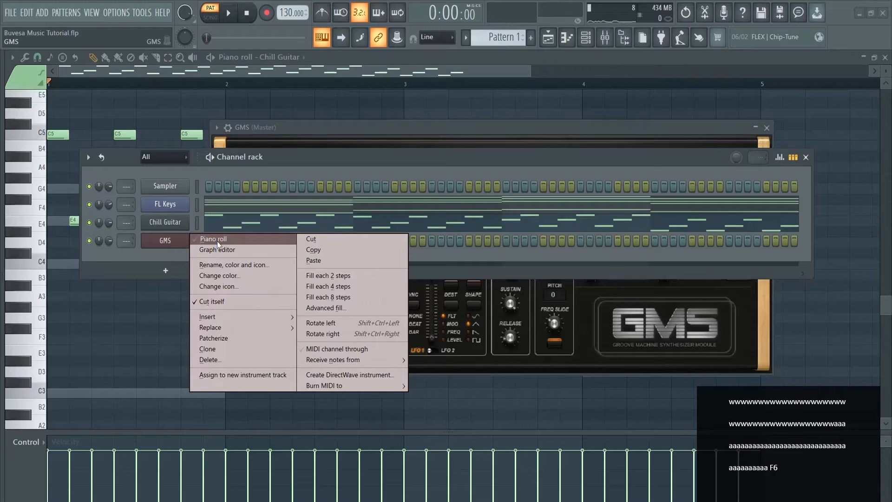
left_click(217, 240)
left_click(806, 157)
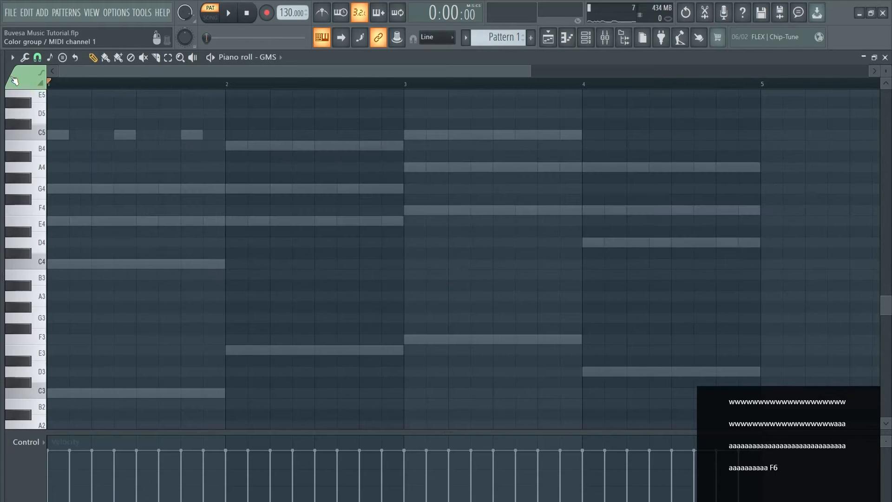
Check the piano roll's Ghost channels view option and look over the other channels' ghost notes.
left_click(12, 57)
mouse_move(50, 117)
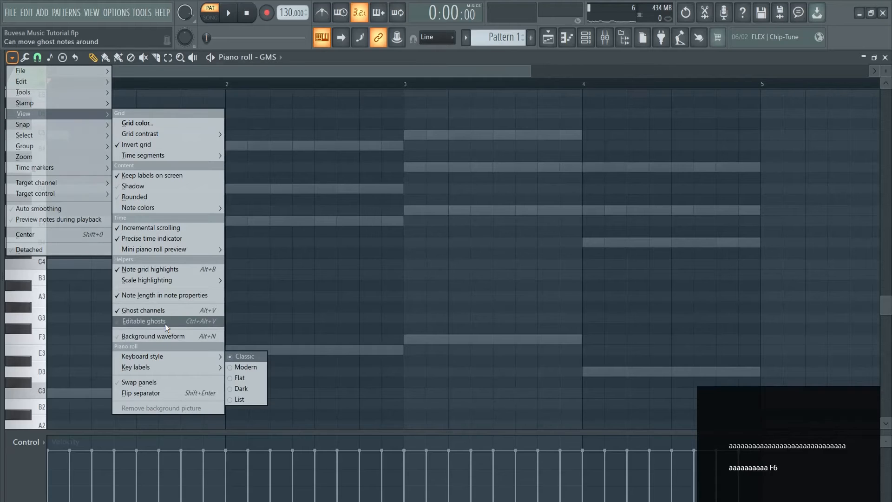
left_click(156, 311)
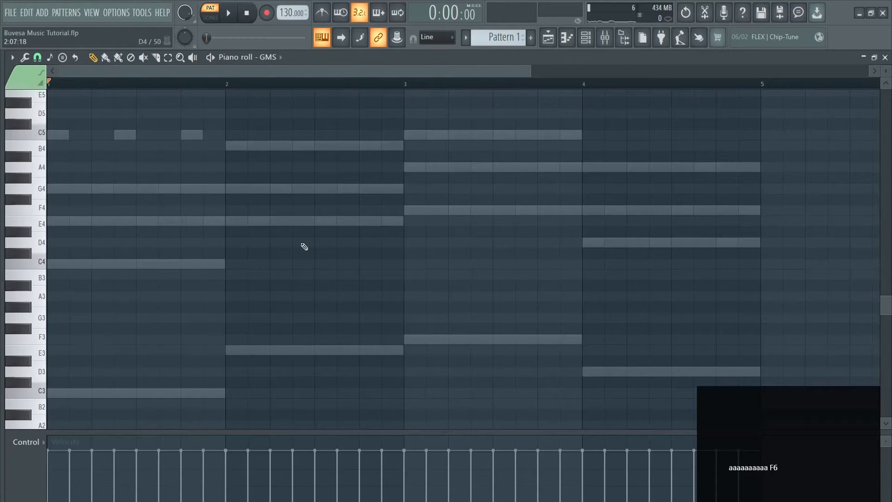
scroll(320, 239, "down", 4)
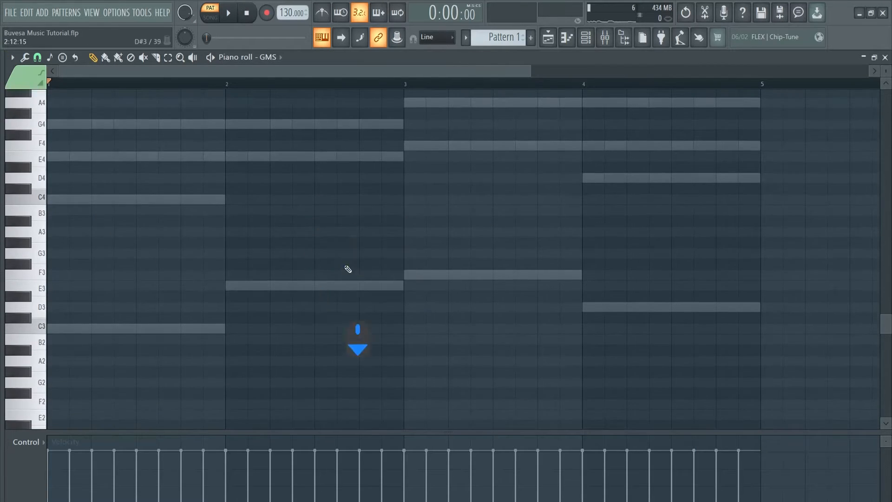
key("F6")
key("F6")
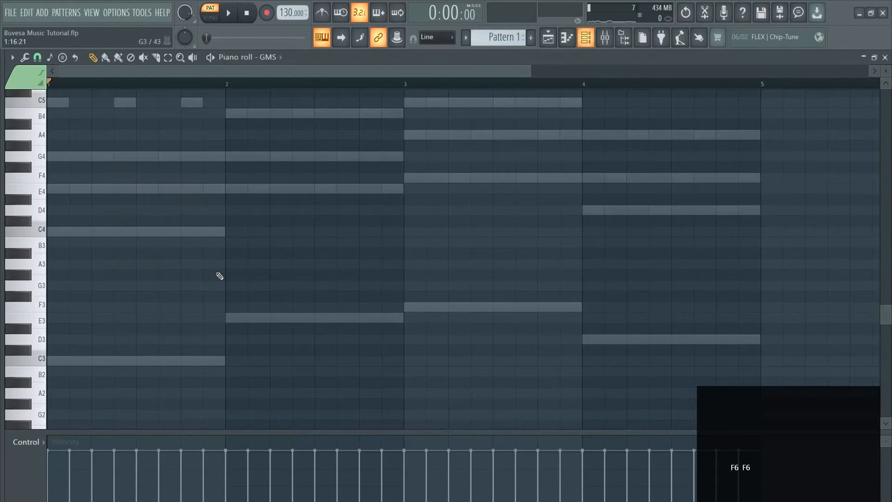
Draw a C major chord of C4, E4 and G4 in the GMS piano roll, spanning bars 1 and 2.
scroll(179, 254, "up", 1)
left_click(138, 224)
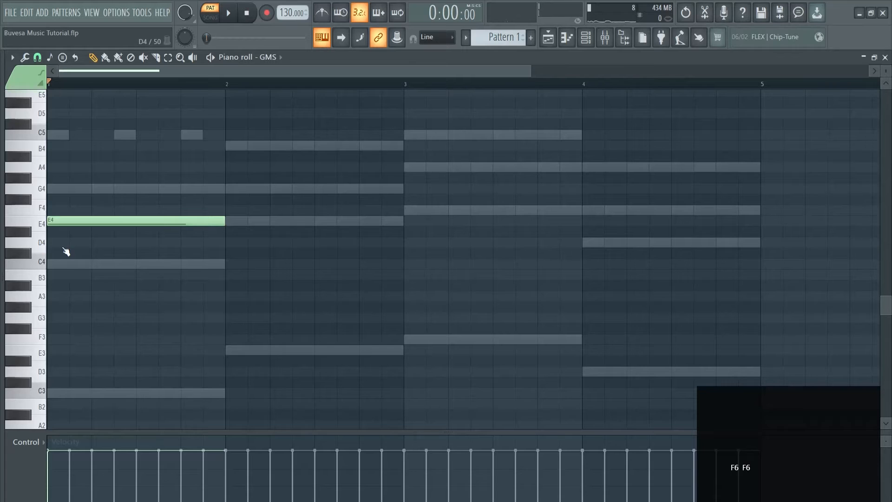
left_click_drag(116, 224, 116, 266)
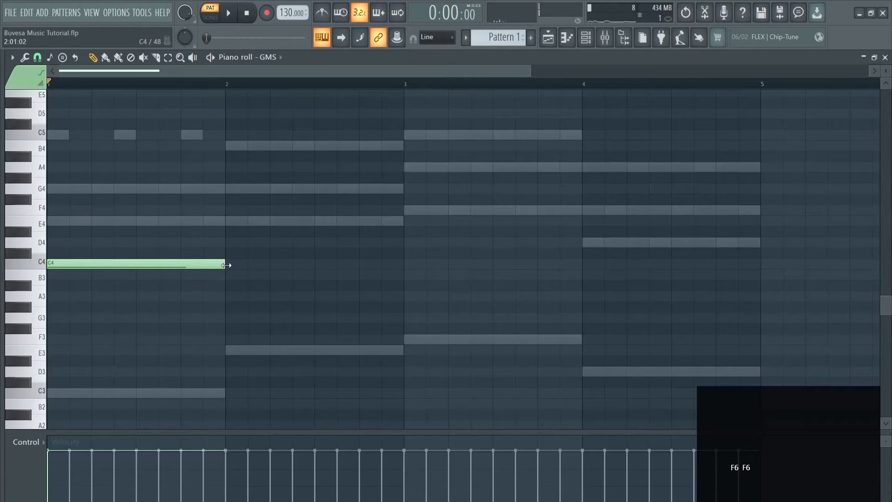
left_click_drag(226, 265, 383, 269)
left_click_drag(265, 221, 51, 221)
left_click_drag(79, 190, 20, 191)
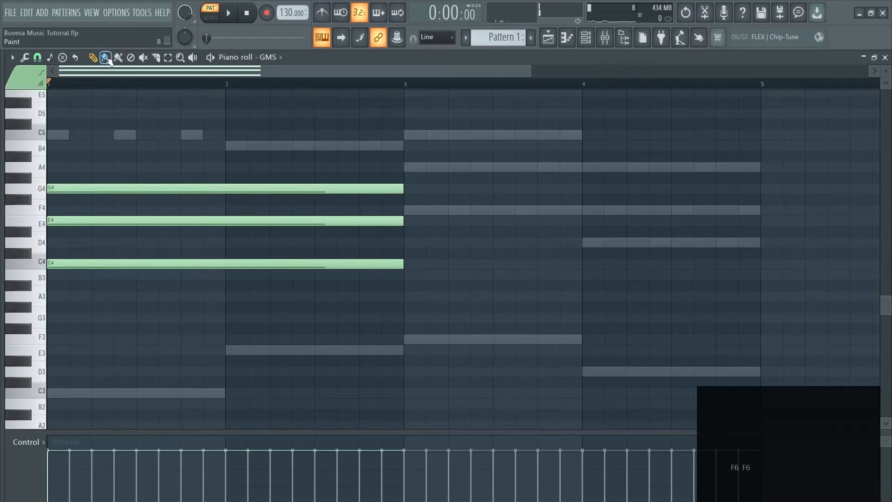
Add an F major chord of F4, A4 and C5 across bars 3 and 4, removing the stray B4 and C#5 notes.
left_click(411, 210)
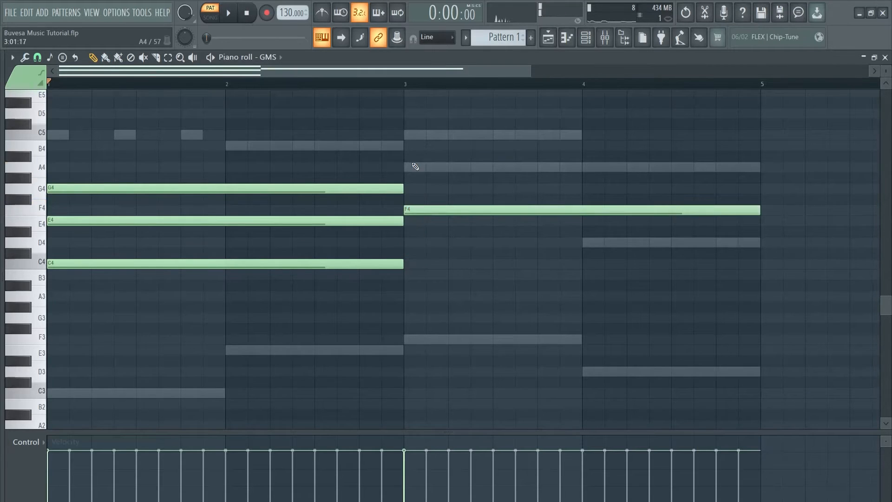
left_click(415, 167)
left_click(409, 145)
left_click(409, 123)
right_click(405, 148)
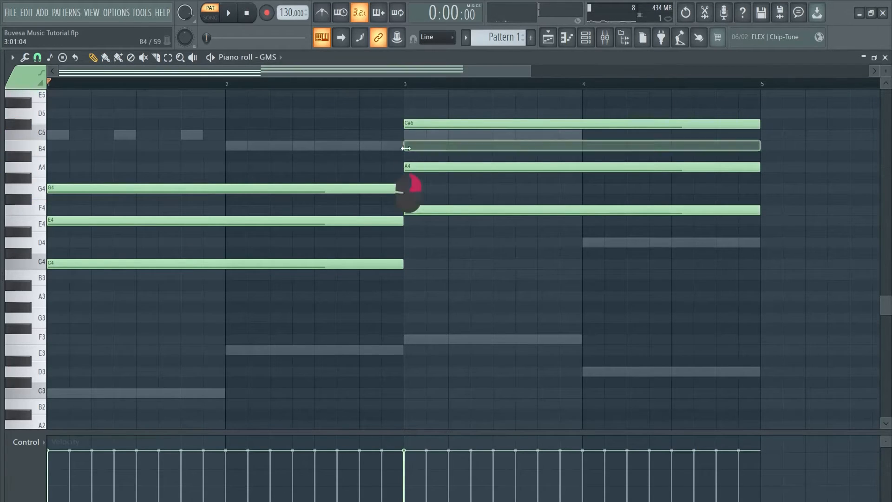
right_click(408, 124)
left_click(409, 134)
Solo the GMS channel and listen to its two chords, moving the channel rack below the notes.
key("F6")
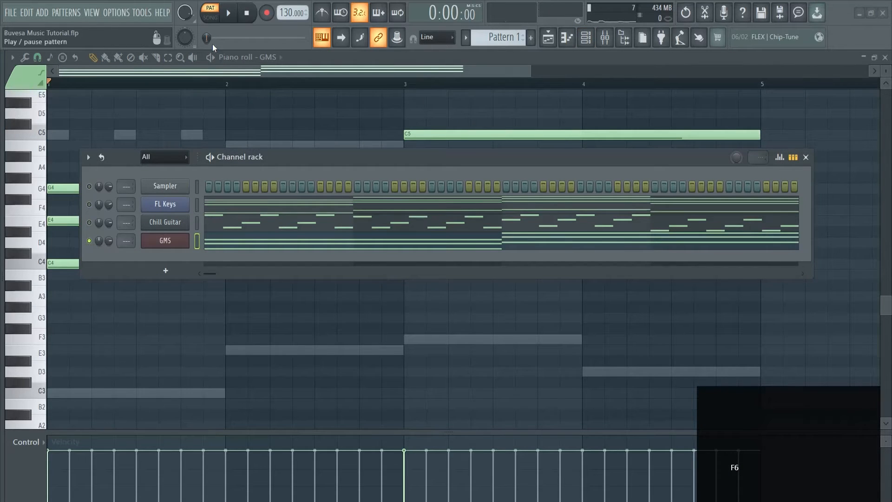
left_click(236, 14)
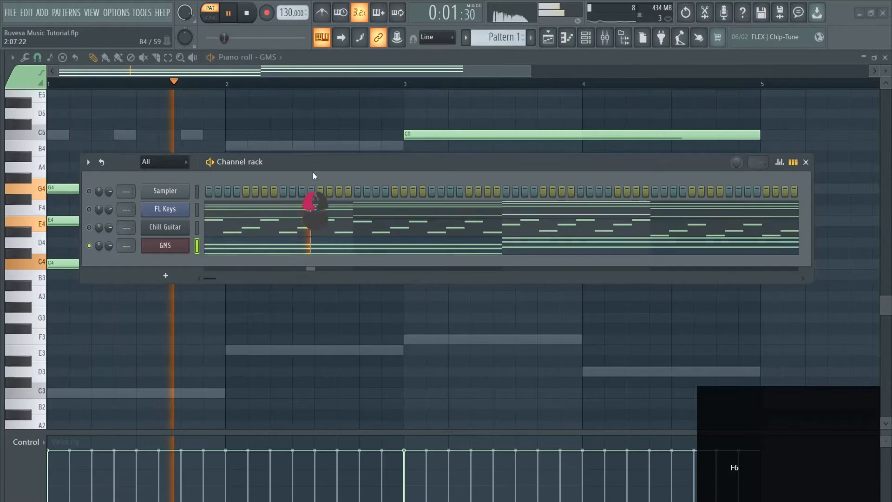
left_click_drag(313, 161, 316, 291)
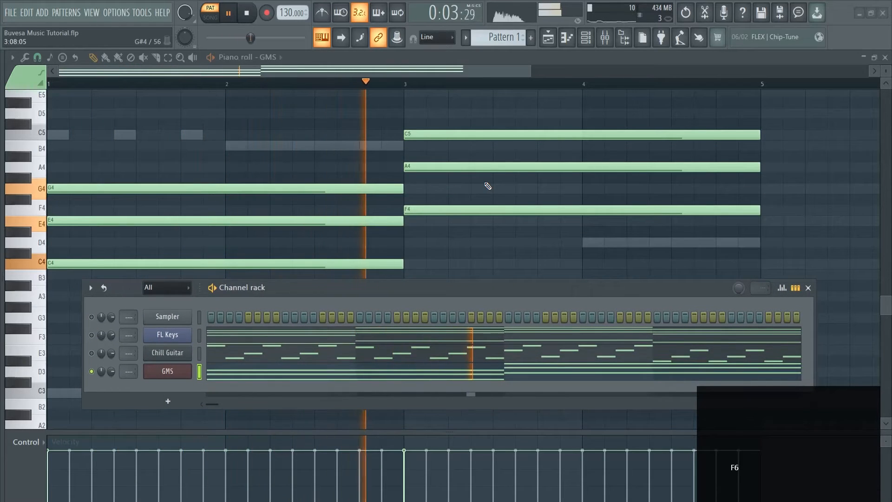
left_click(248, 13)
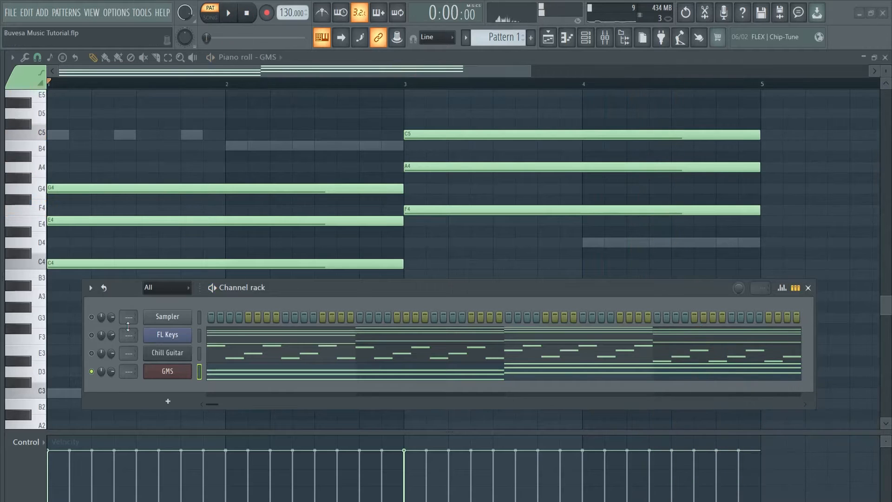
Unmute the Sampler, FL Keys and Chill Guitar channels and play the pattern with all parts together.
left_click_drag(93, 332, 92, 316)
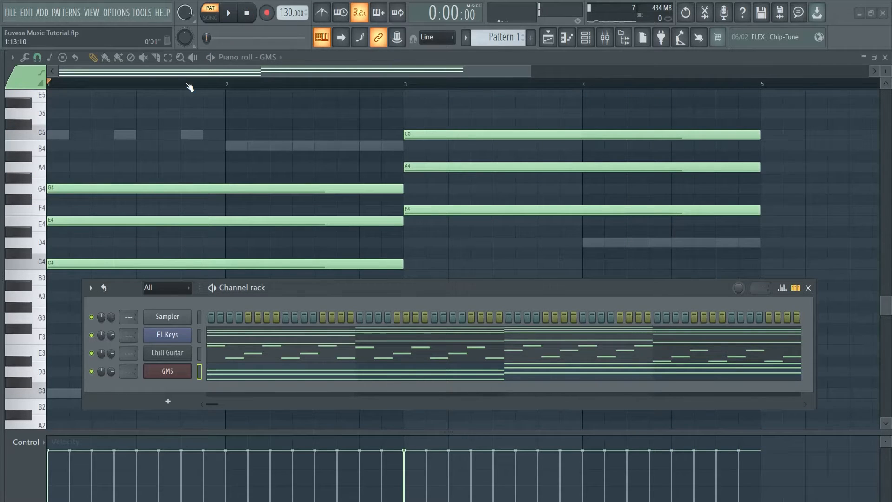
left_click(226, 13)
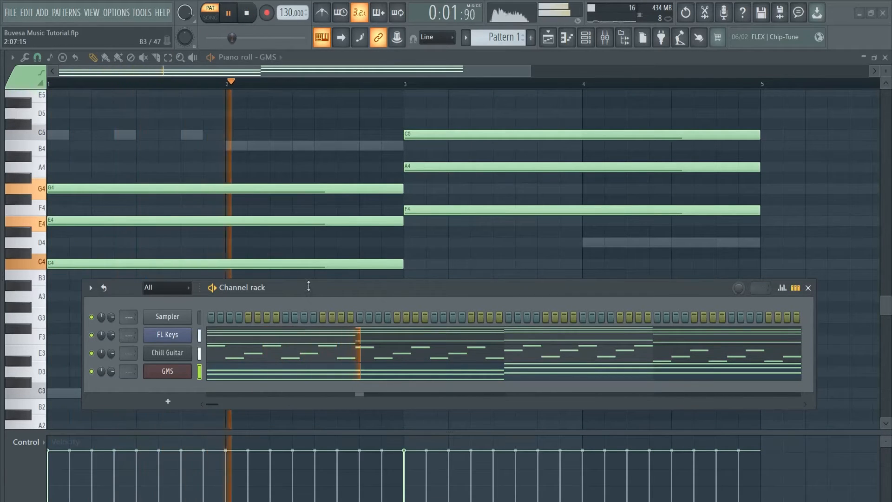
left_click_drag(308, 286, 346, 163)
key("space")
Reopen the GMS preset library, load Pad 3 MC and listen to it within the full pattern.
left_click(208, 249)
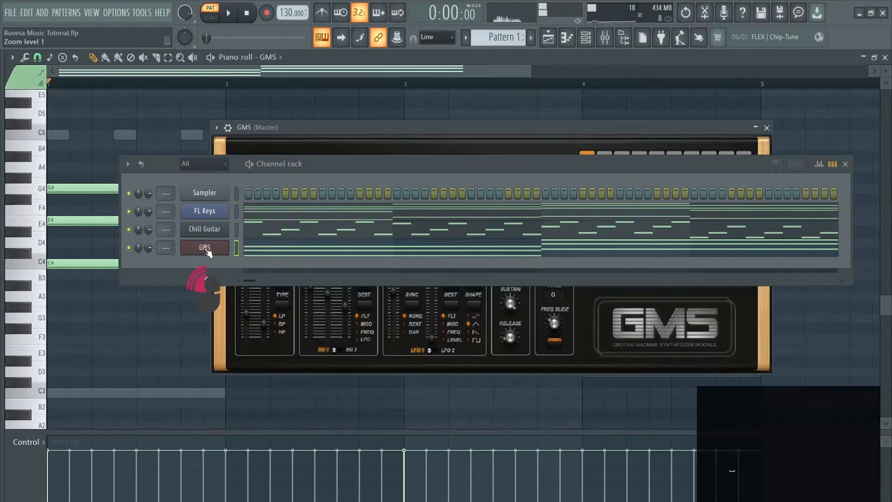
left_click_drag(604, 169, 549, 353)
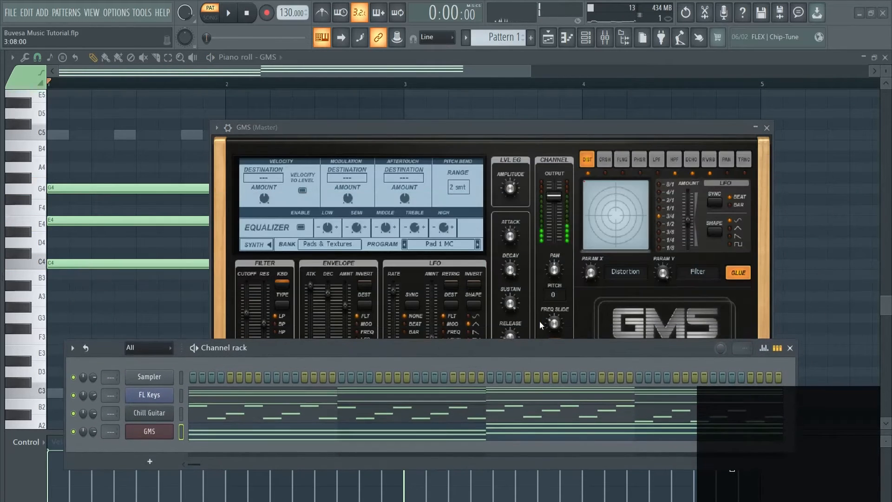
left_click(428, 244)
scroll(517, 281, "down", 2)
left_click(534, 261)
key("space")
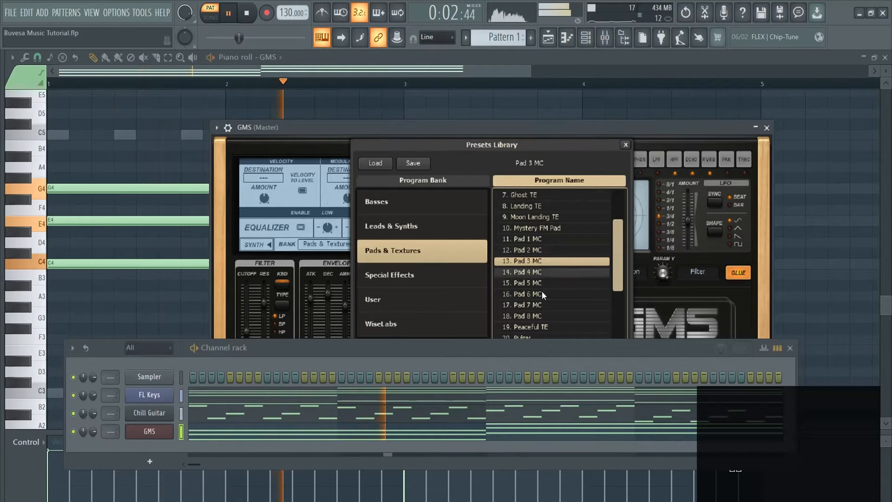
key("space")
Load the Peaceful TE preset in GMS, solo the channel and listen to it.
left_click(536, 326)
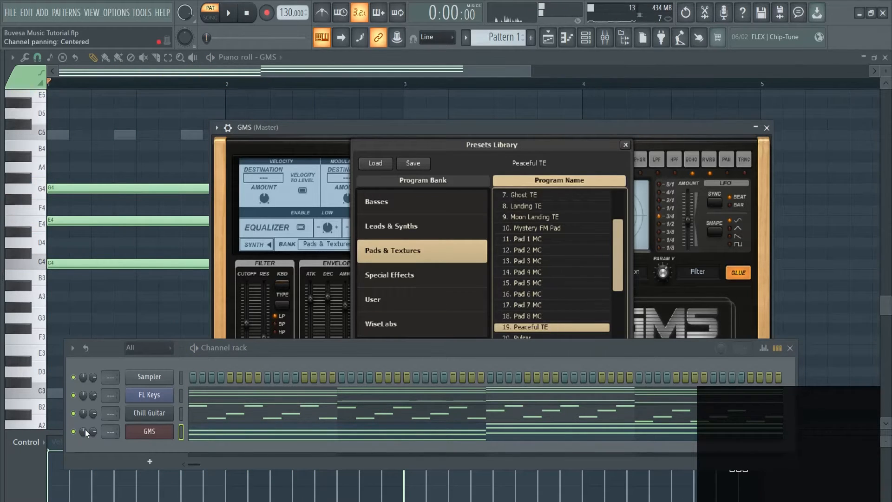
left_click(73, 432, "ctrl")
key("space")
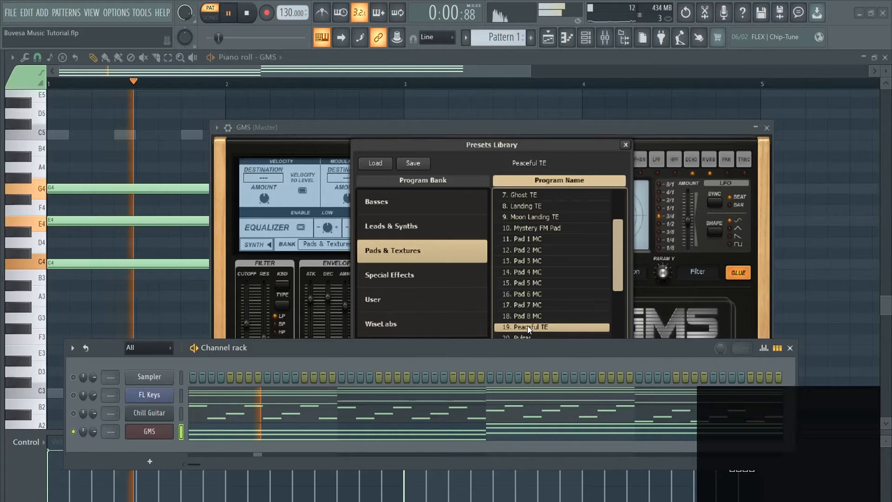
key("space")
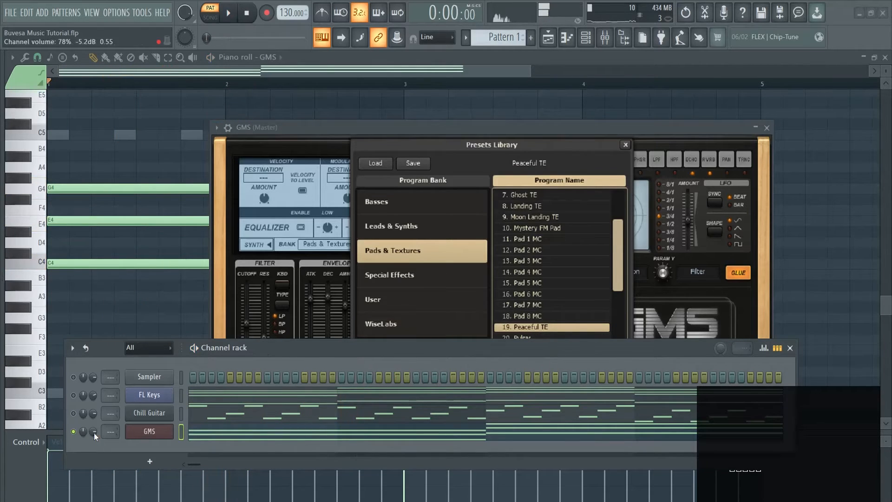
Play the pattern with all channels on, lower the GMS channel's volume, and close the GMS windows.
key("space")
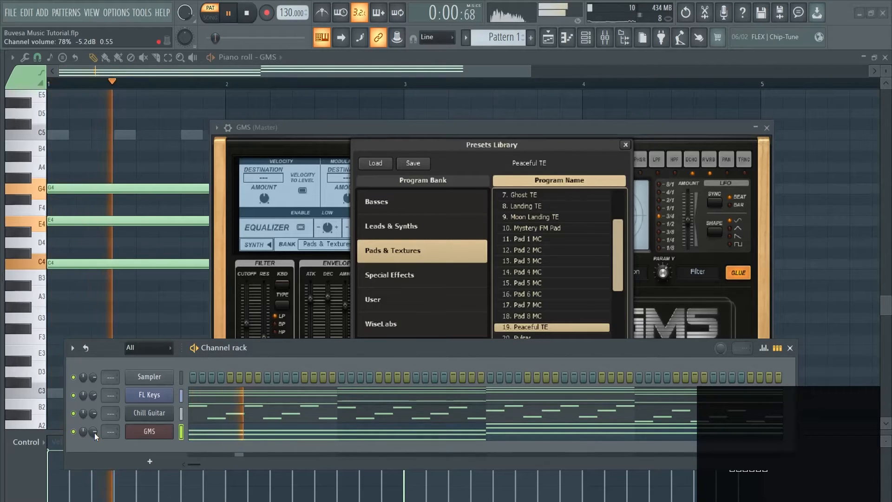
left_click_drag(94, 433, 94, 439)
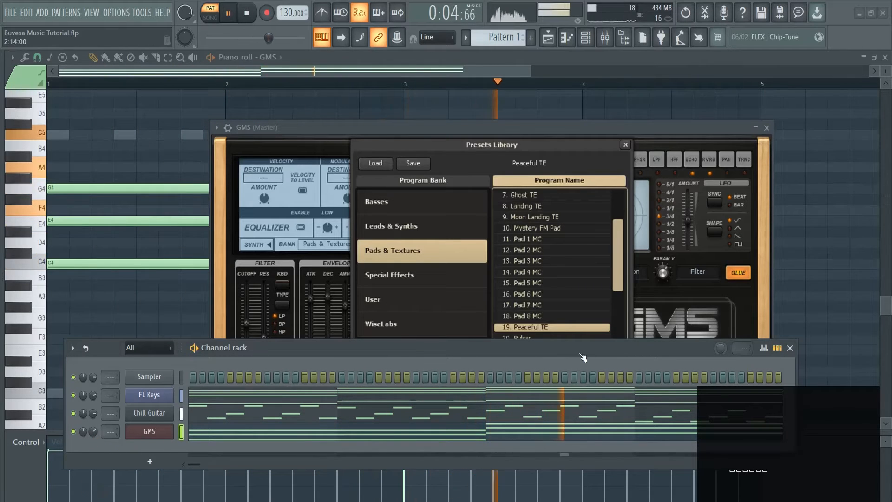
left_click(768, 128)
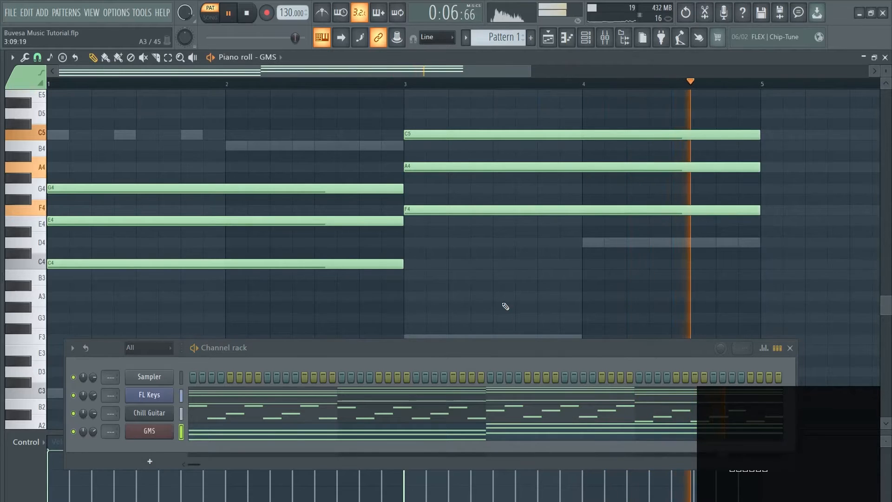
left_click_drag(502, 348, 525, 209)
key("space")
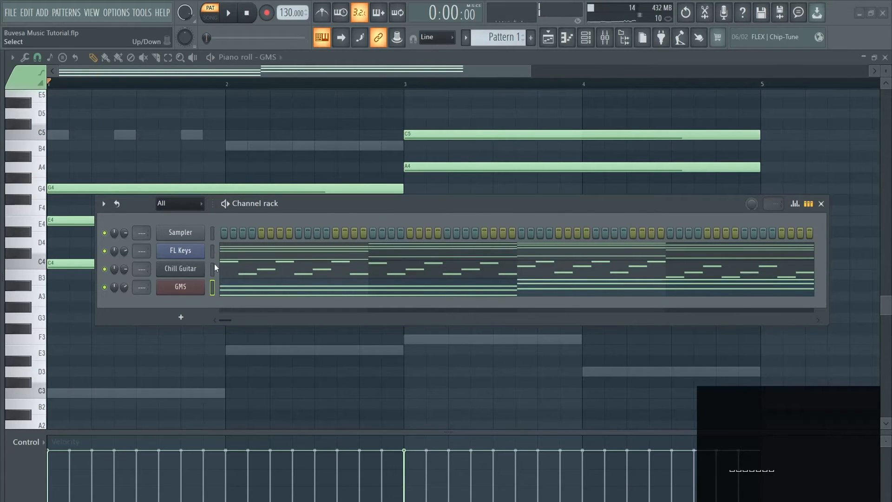
Add a FLEX channel, search all of its packs for "vio" and load the Violin preset.
left_click(180, 318)
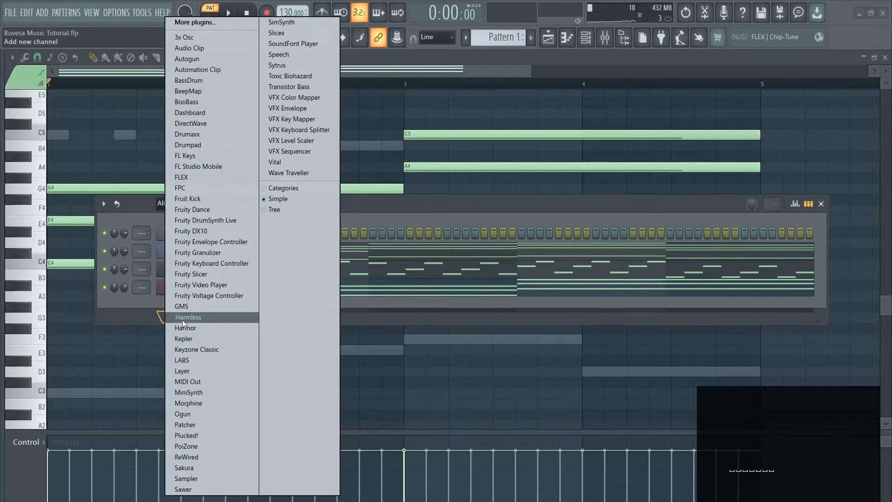
left_click(205, 180)
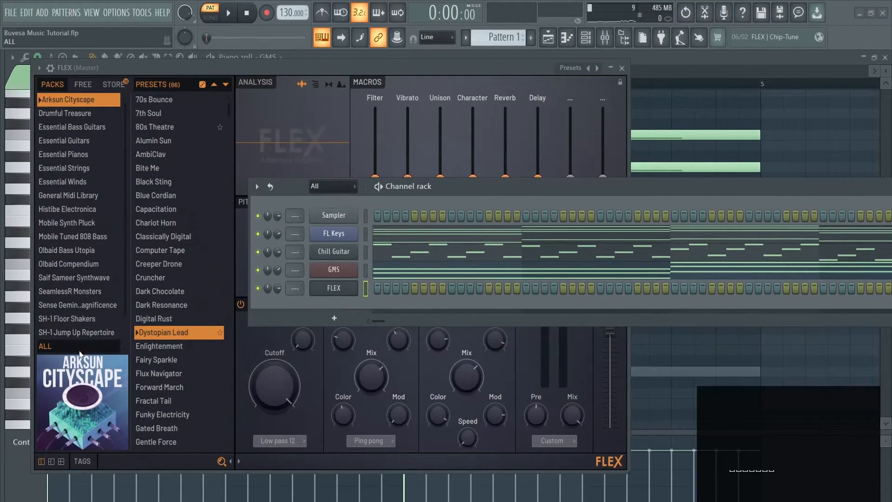
left_click(79, 351)
left_click(136, 462)
type("vio")
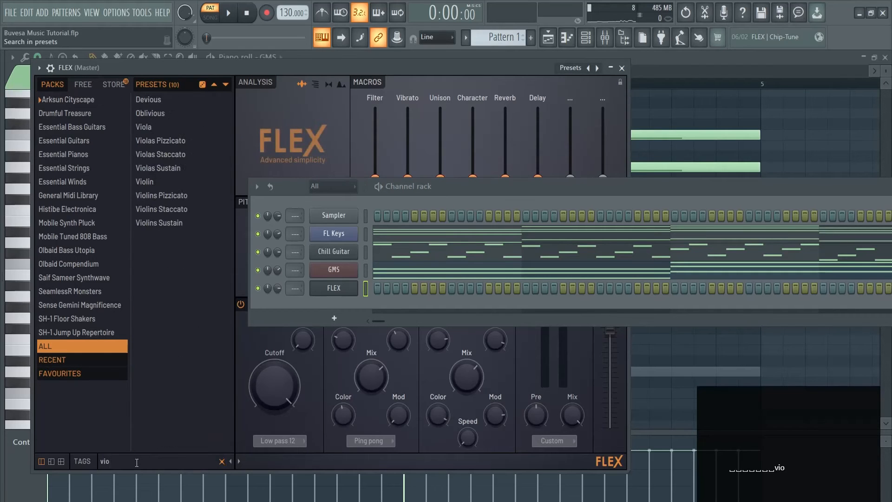
left_click(167, 181)
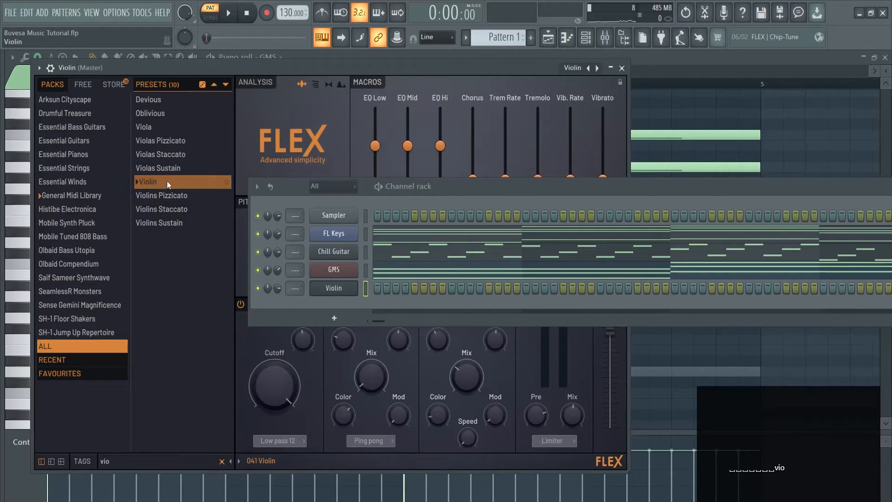
Try out the Violin sound by playing a few test notes.
key("w")
key("a")
key("a")
key("a")
key("w")
key("w")
key("w")
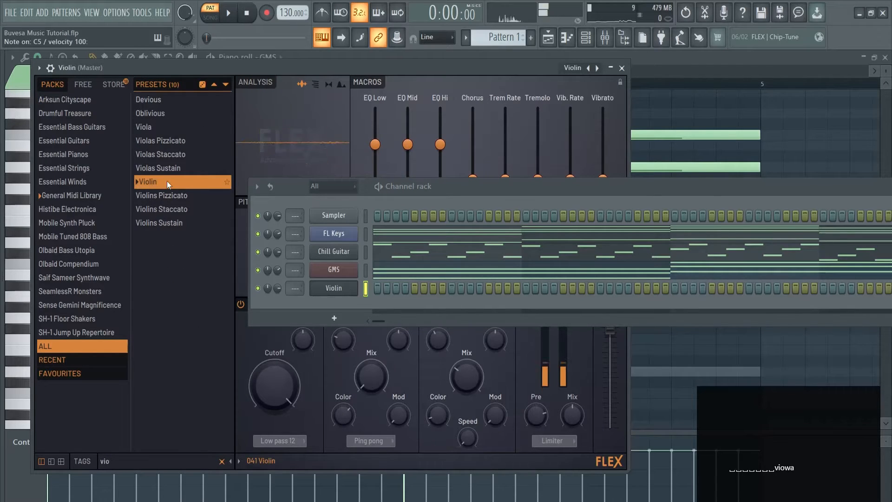
Copy the FL Keys chord notes to the Violin channel and solo that channel.
left_click(622, 68)
left_click_drag(612, 191, 507, 167)
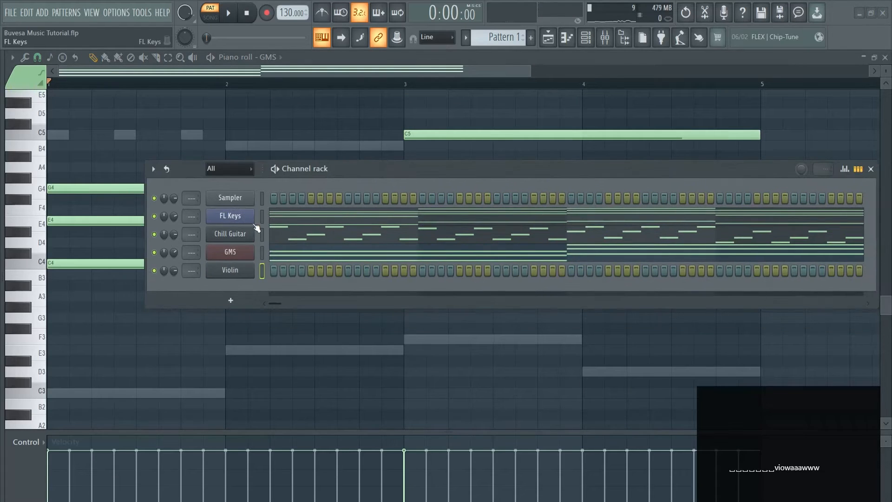
key("ctrl+c")
left_click(263, 267)
key("ctrl+v")
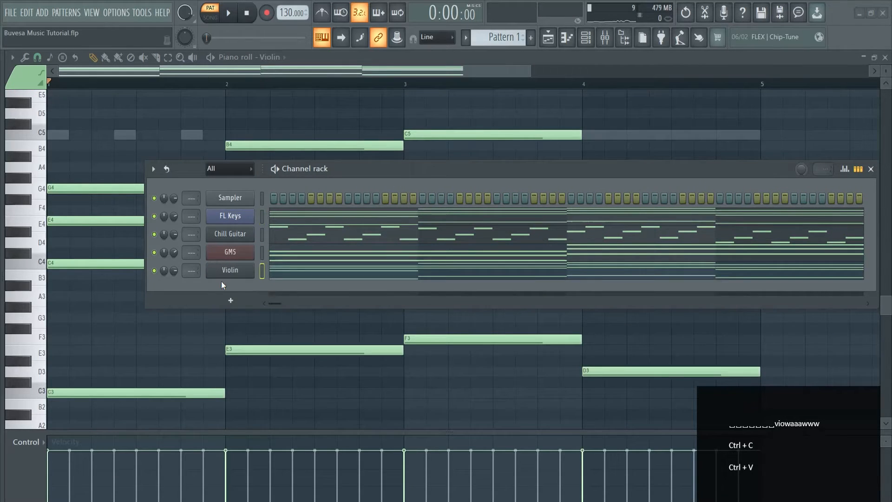
right_click(155, 271)
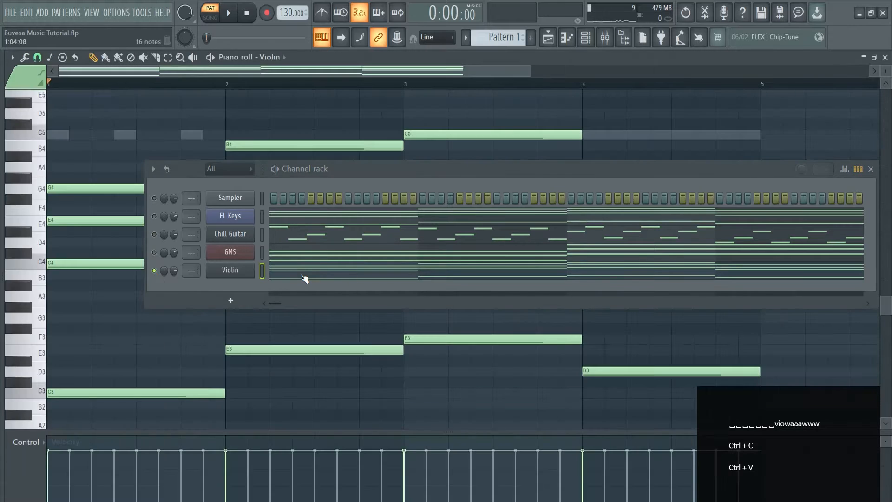
Delete the low D3, F3, E3 and C3 notes from the Violin part and listen to the remaining chords.
left_click(871, 169)
right_click(599, 371)
right_click(487, 340)
right_click(275, 351)
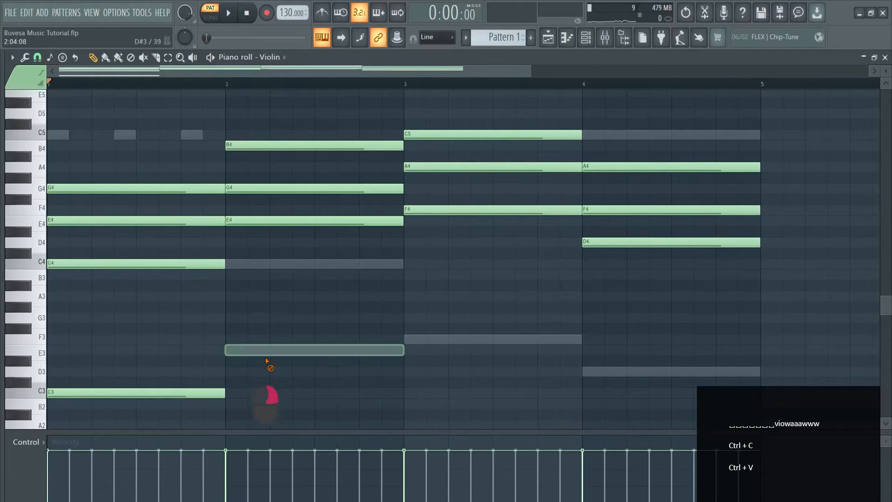
right_click(195, 393)
key("space")
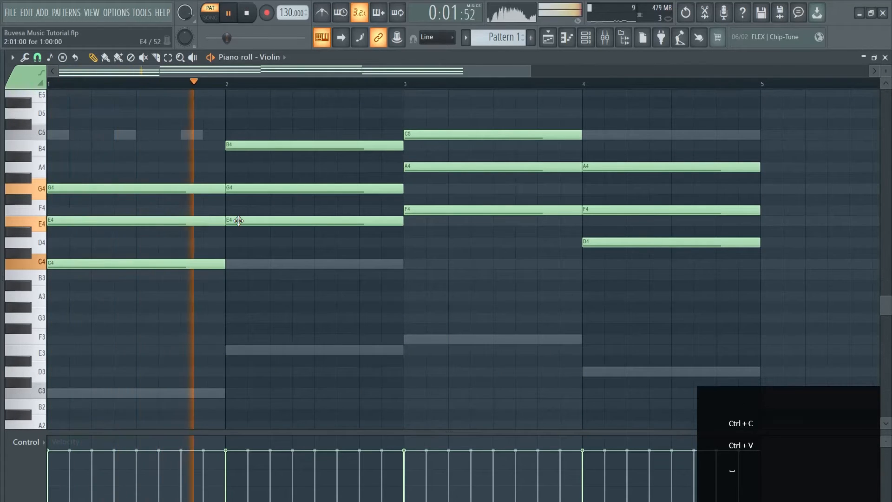
scroll(366, 191, "up", 2)
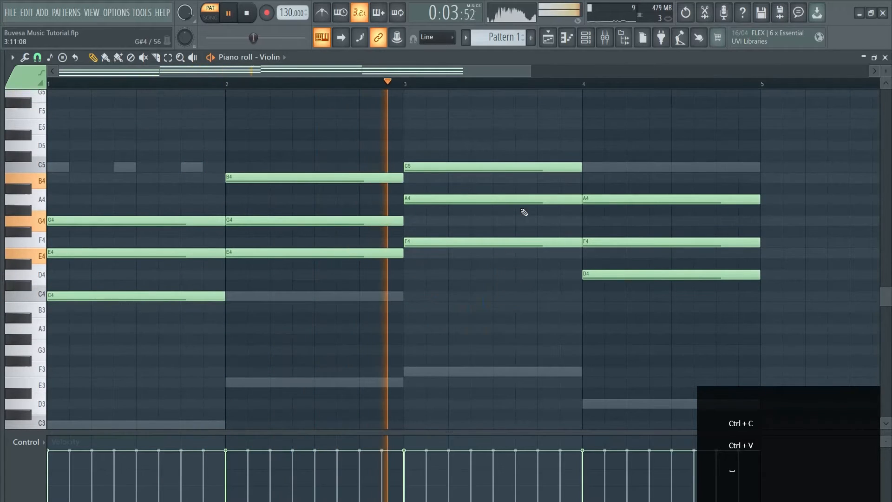
key("space")
Delete all the Violin chord notes in bars 2 and 4.
right_click(335, 177)
right_click(346, 220)
right_click(363, 253)
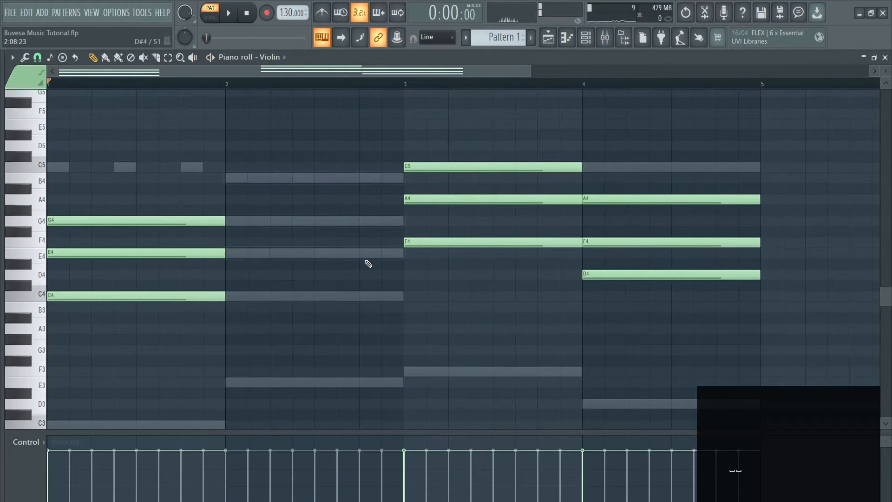
right_click(618, 200)
right_click(625, 242)
right_click(632, 274)
Lengthen the Violin chords in bars 1 and 3 to two bars each and listen to the soloed part.
left_click_drag(252, 173, 188, 337)
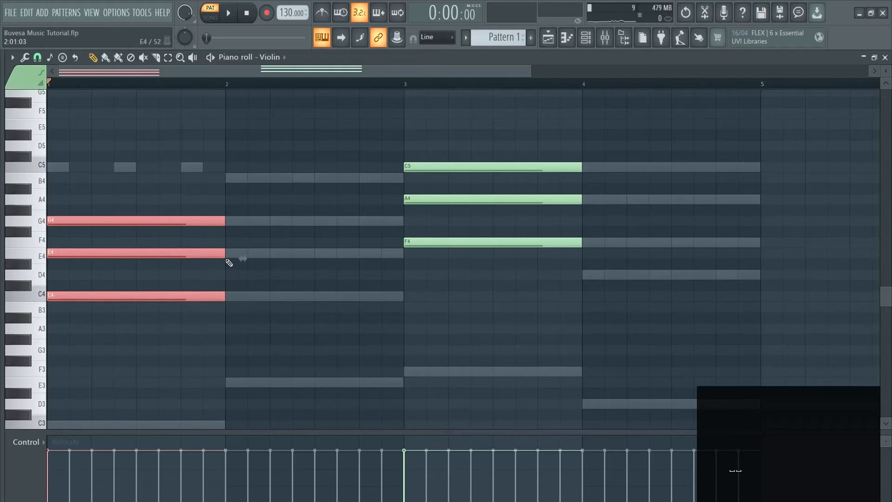
left_click_drag(223, 253, 403, 253)
left_click_drag(440, 280, 761, 199)
key("space")
right_click(414, 120)
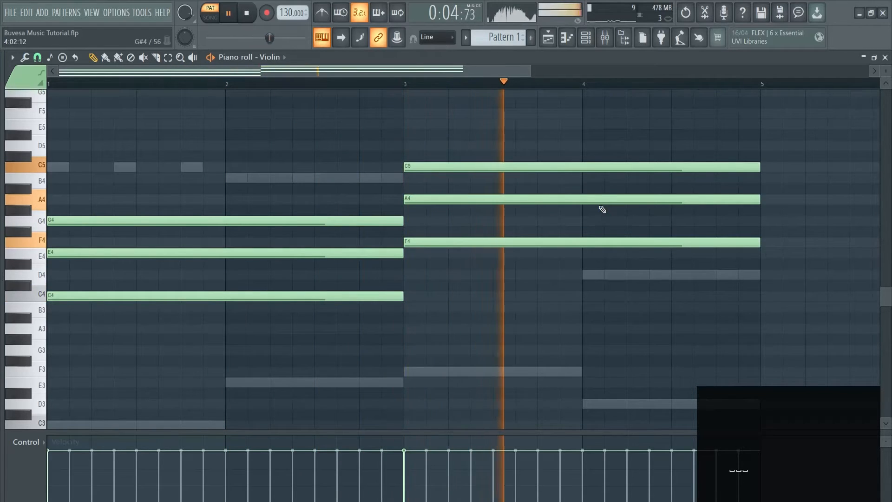
key("space")
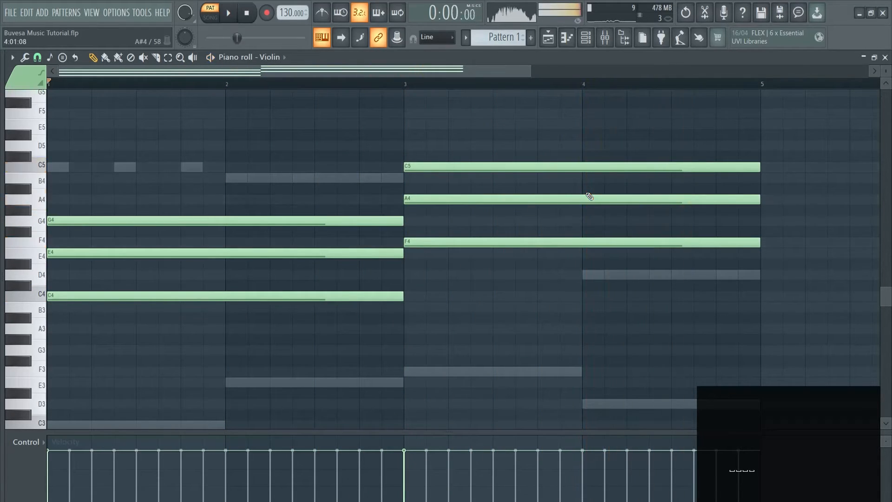
Unmute the other channels and lower the Violin channel's volume while the full pattern plays.
key("F6")
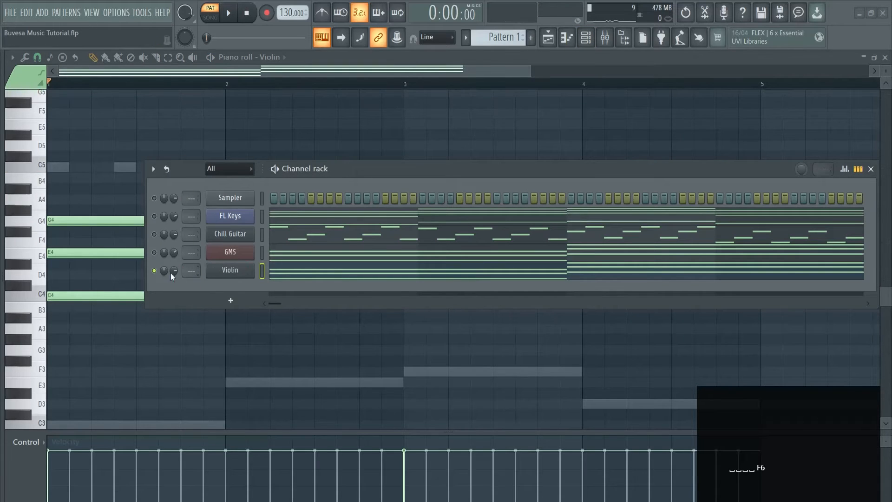
key("space")
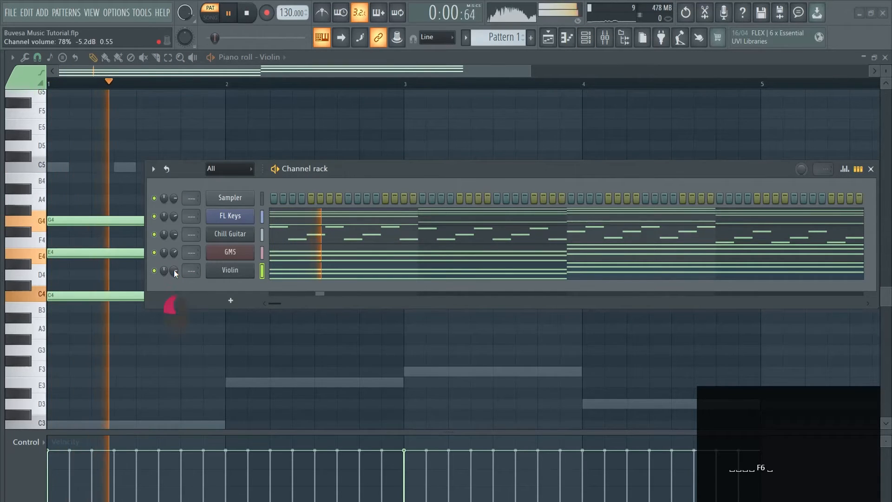
mouse_move(174, 269)
left_mouse_down()
mouse_move(174, 302)
mouse_move(176, 278)
left_mouse_up()
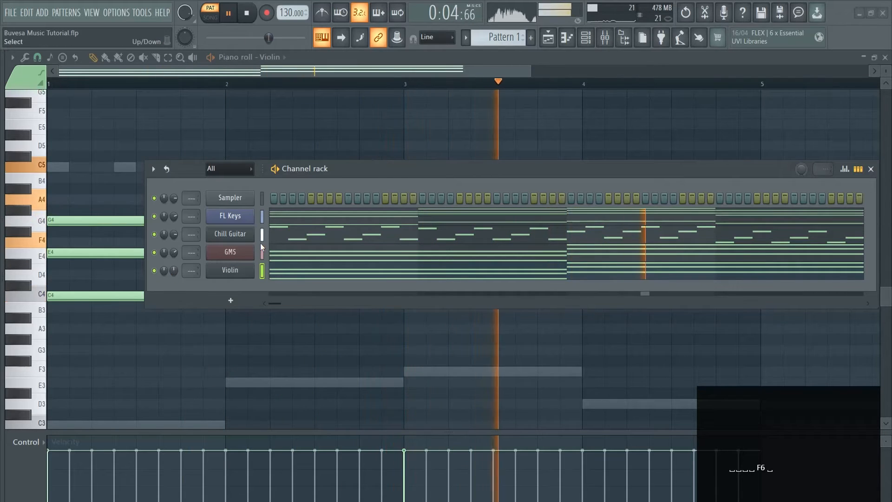
key("space")
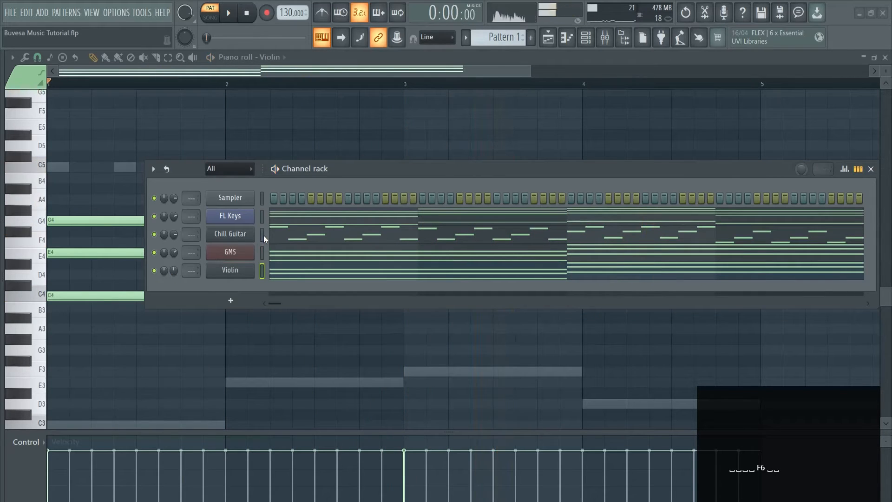
Add another FLEX channel and rearrange its window and the channel rack so the preset lists are accessible.
left_click(233, 298)
left_click(243, 183)
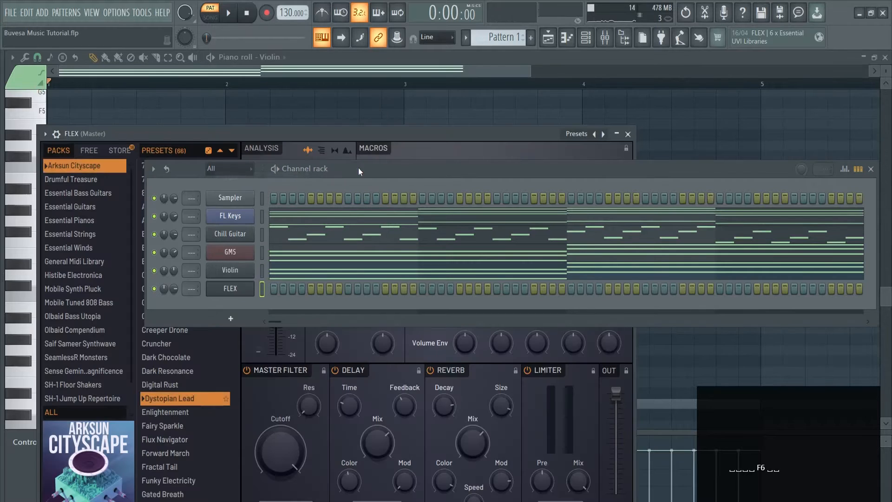
left_click_drag(423, 171, 550, 170)
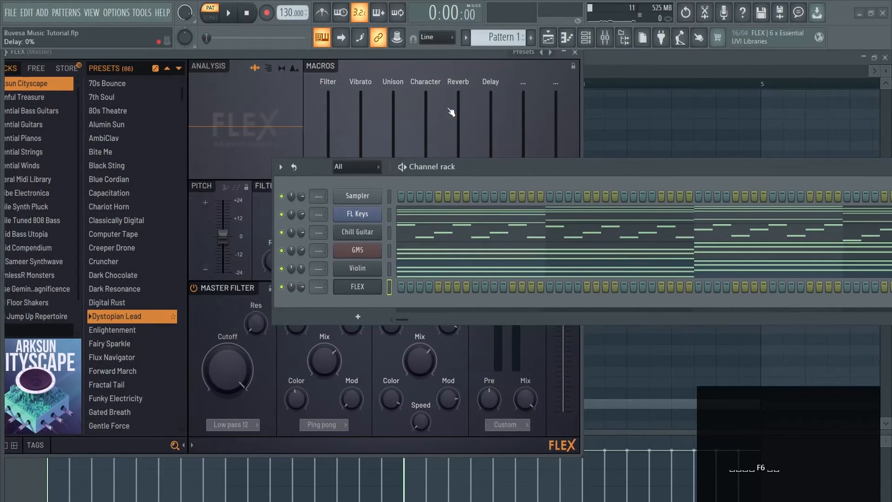
left_click_drag(397, 58, 428, 74)
Search all FLEX packs for "flute", load the Pan Flute preset and try it with a few test notes.
left_click(73, 347)
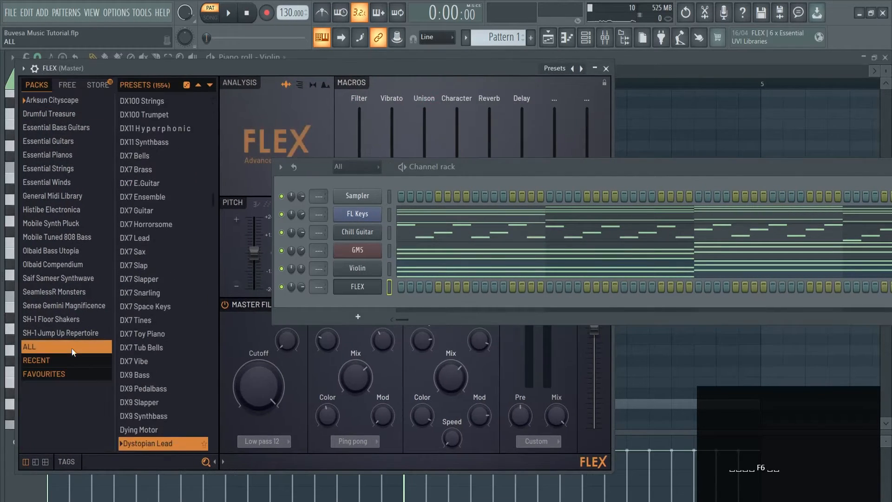
scroll(140, 345, "down", 2)
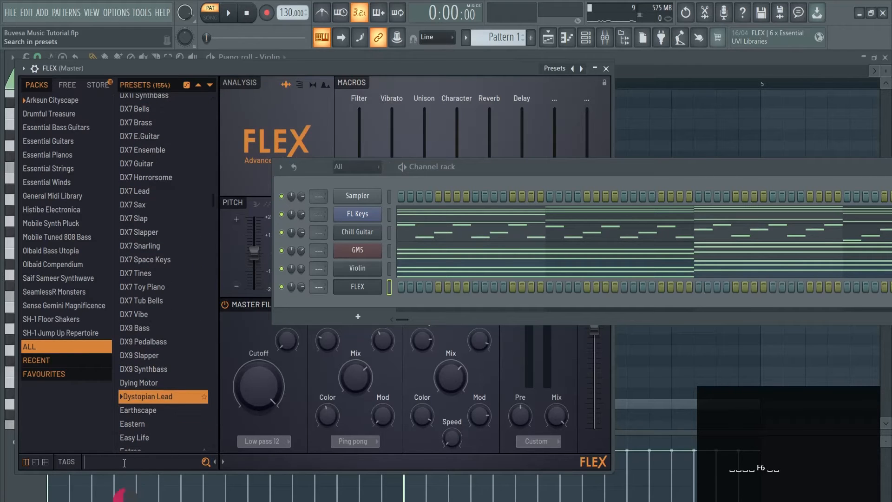
type("flute")
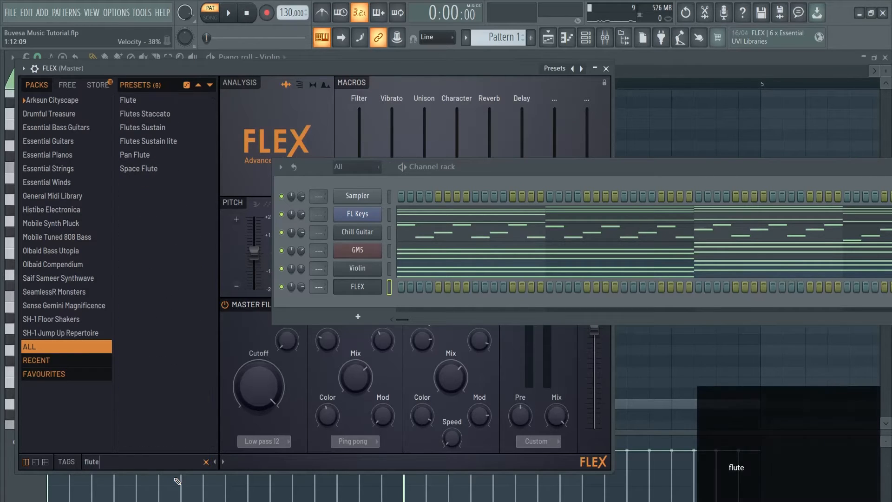
left_click(148, 154)
key("a")
key("a")
key("a")
key("a")
key("a")
key("a")
key("a")
key("a")
key("a")
key("a")
key("a")
key("a")
key("a")
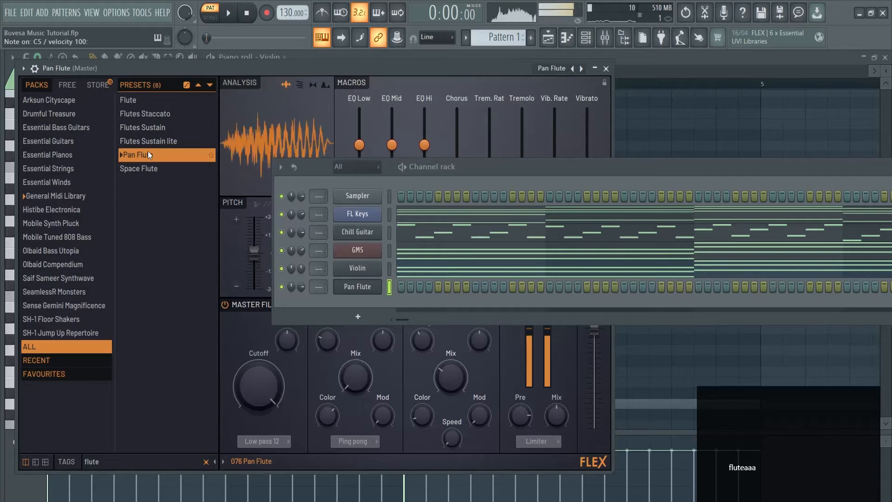
Copy the Chill Guitar arpeggio notes to the Pan Flute channel and close the FLEX window.
left_click(389, 235)
key("ctrl+c")
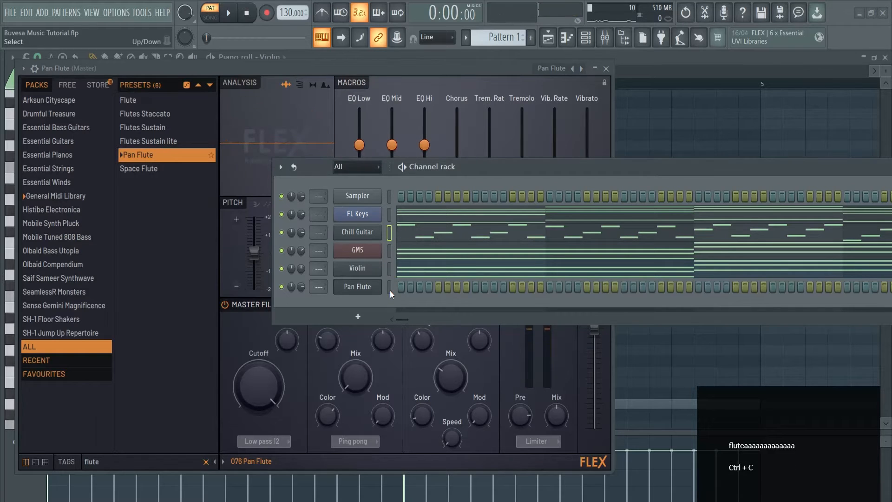
left_click(389, 288)
key("ctrl+v")
left_click(606, 69)
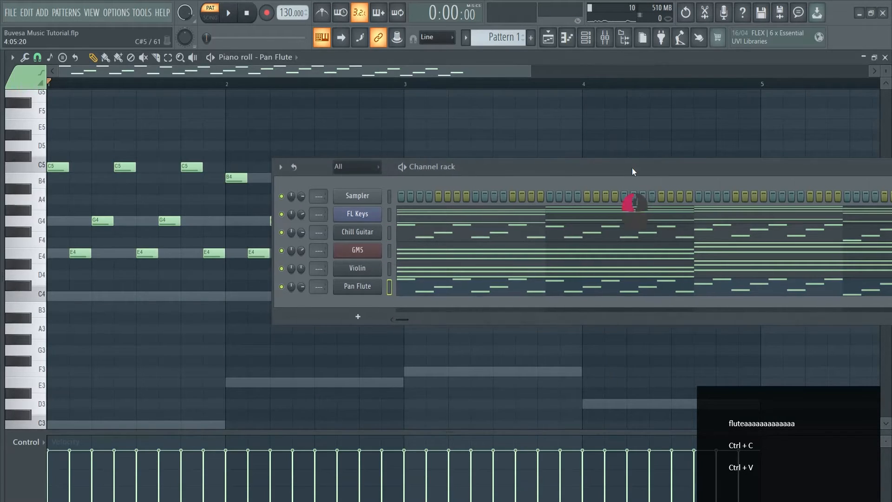
left_click_drag(632, 168, 474, 162)
Solo the Pan Flute channel, transpose its arpeggio up one octave and listen to it.
left_click(231, 227)
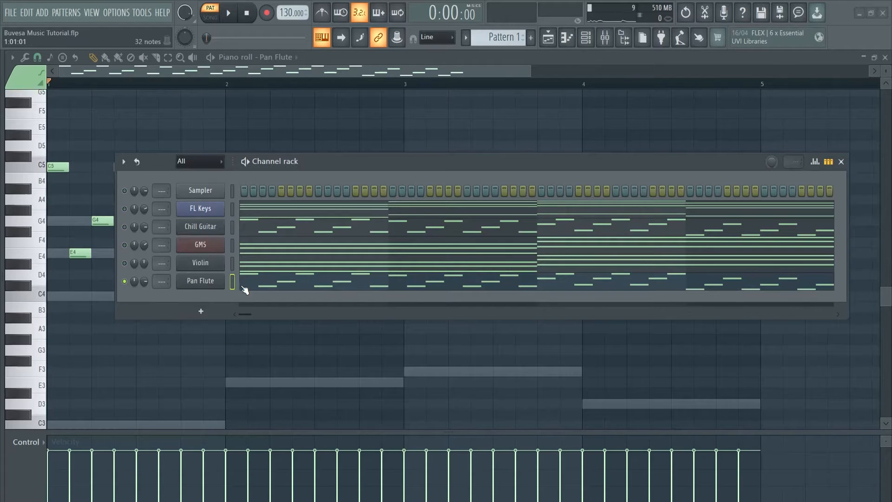
left_click(290, 281)
left_click(290, 282)
left_click(841, 162)
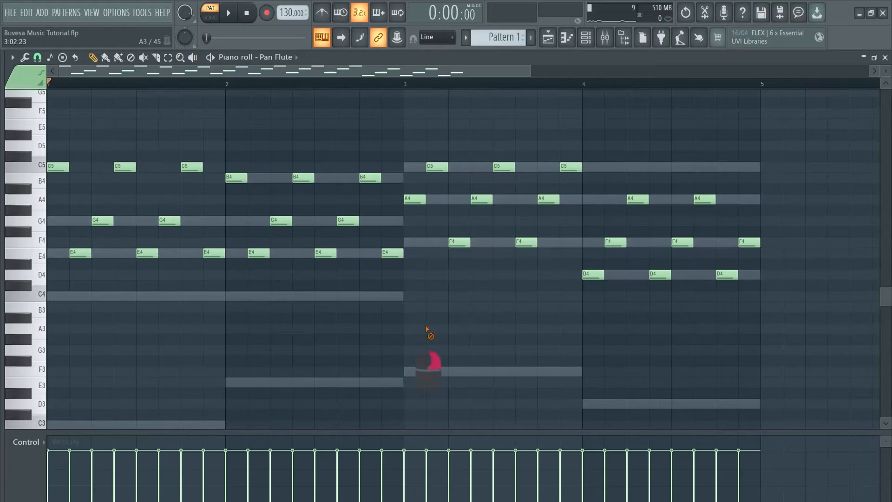
key("ctrl+Up")
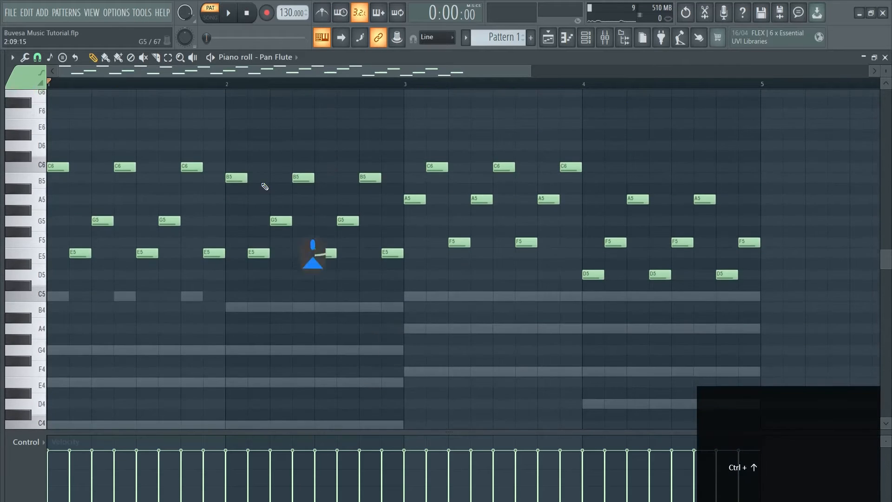
key("space")
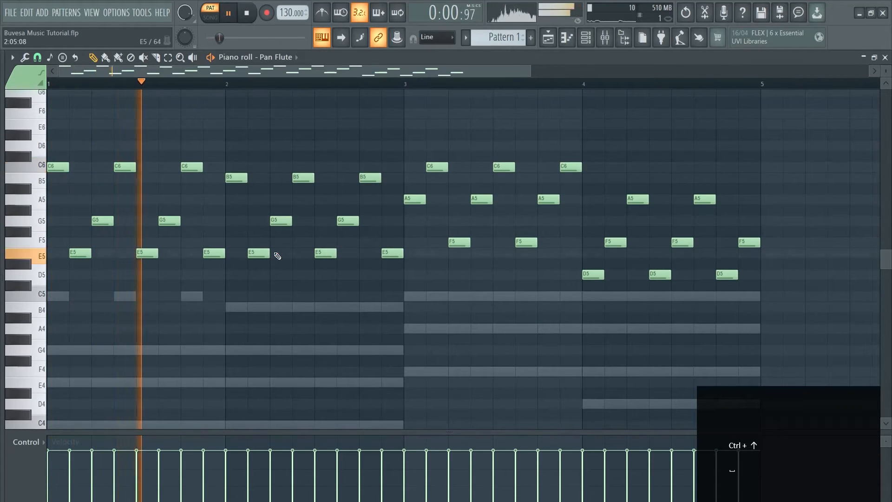
Compare the Pan Flute arpeggio one octave lower by playing it, and return it to the higher octave.
key("space")
key("ctrl+Down")
key("space")
key("space")
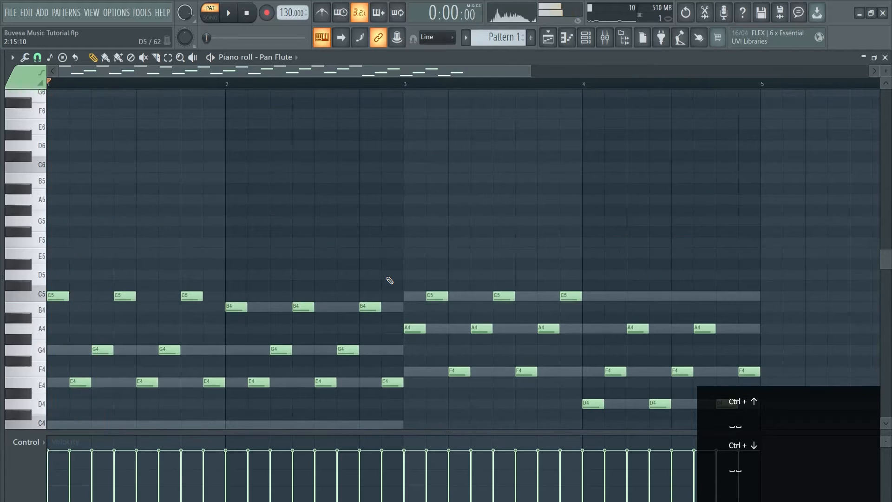
key("ctrl+Up")
key("space")
key("F6")
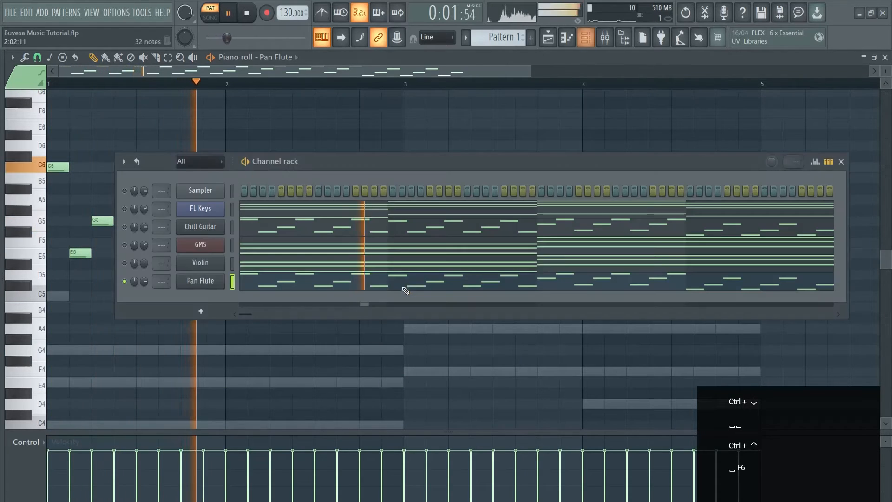
key("space")
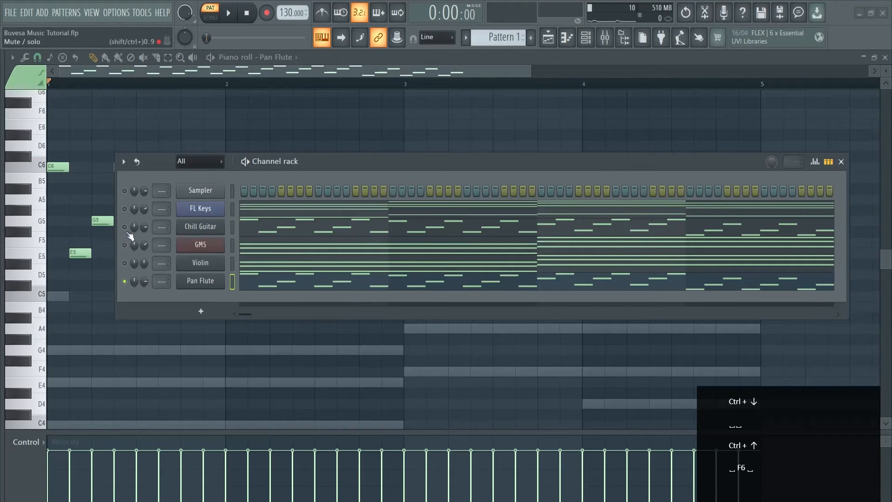
left_click(125, 227)
key("space")
left_click_drag(145, 282, 145, 297)
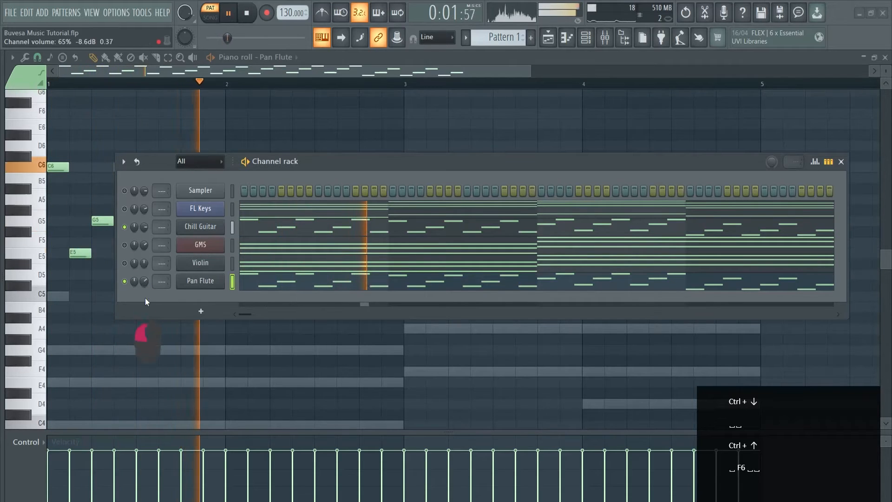
Alternately mute and unmute the Pan Flute and Chill Guitar channels during playback to compare how they sound alone and together.
left_click(125, 281)
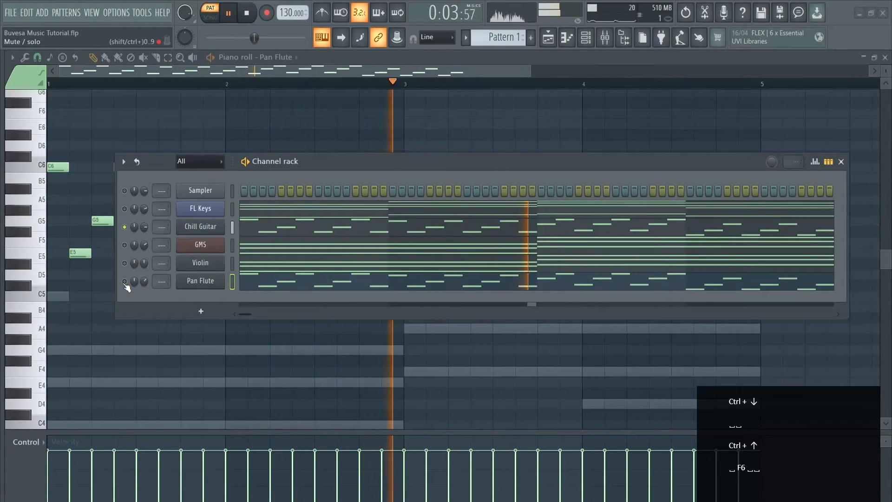
left_click(125, 282)
left_click(125, 227)
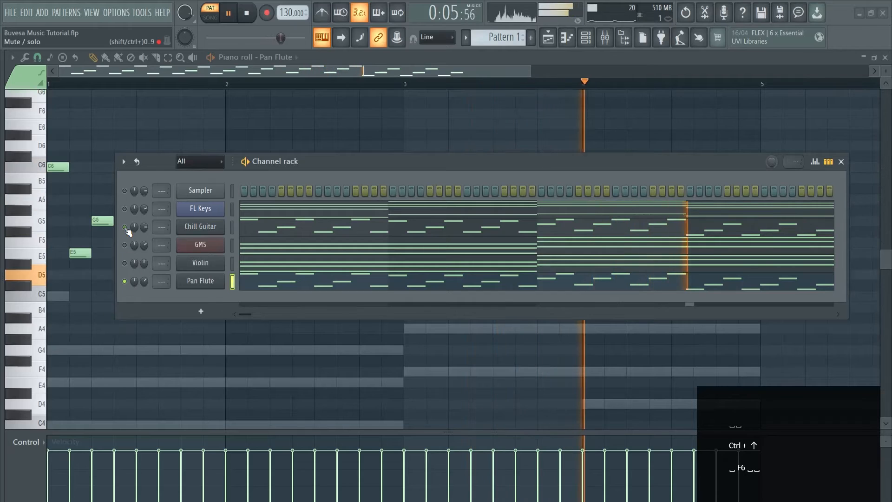
left_click(124, 227)
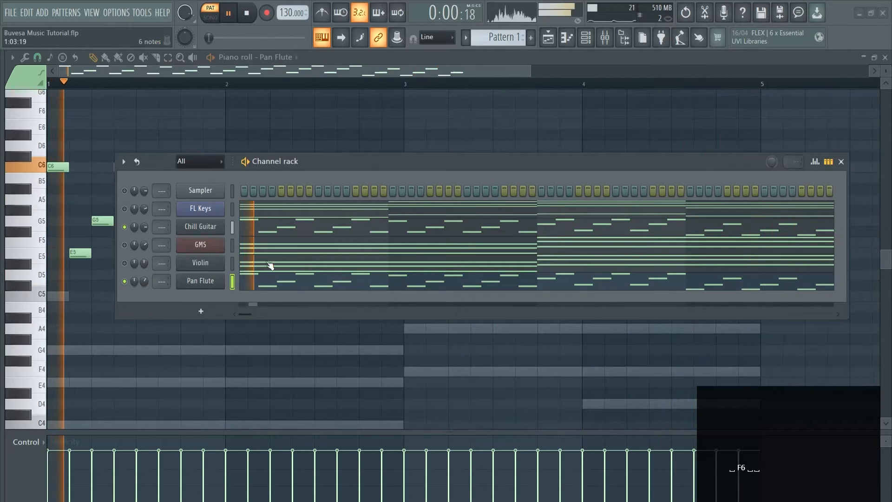
Unmute all channels and listen to the full layered pattern.
key("space")
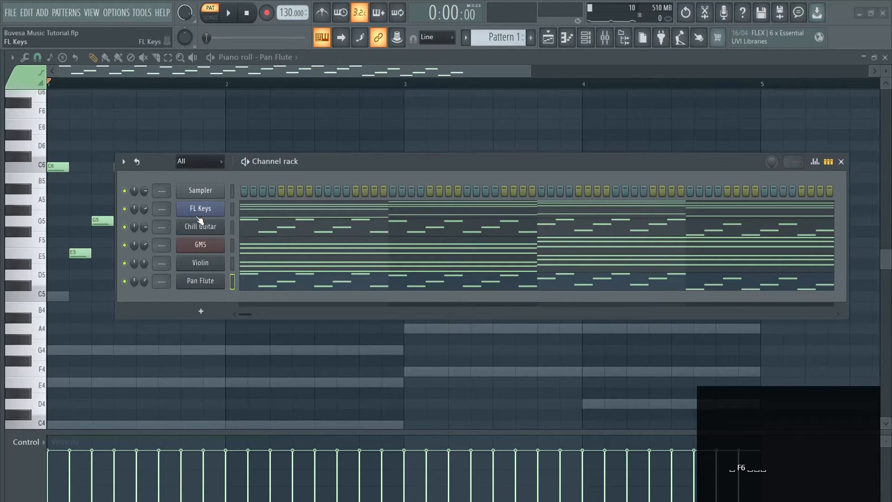
key("space")
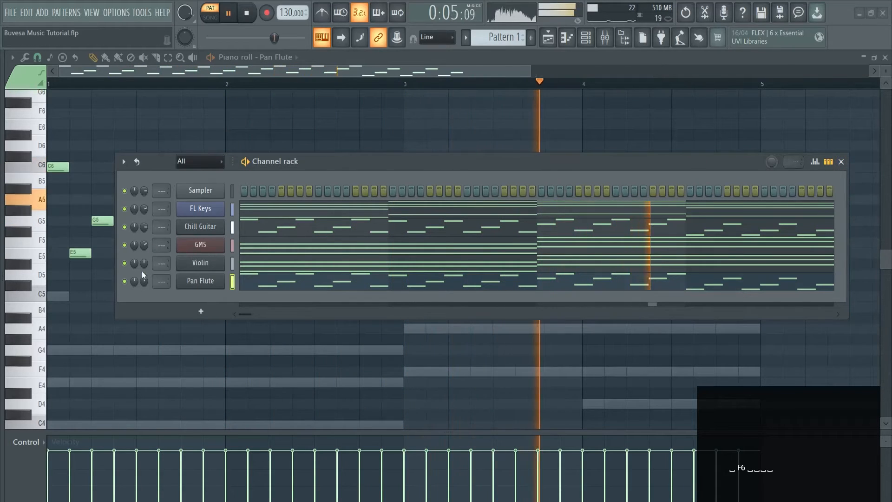
key("space")
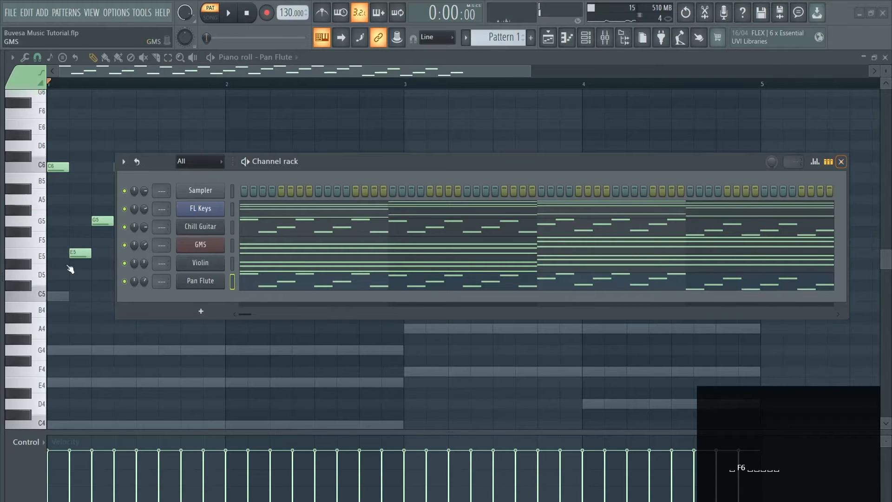
Show the empty Playlist without the channel rack, open and widen the Browser, and search it for "kick".
key("F5")
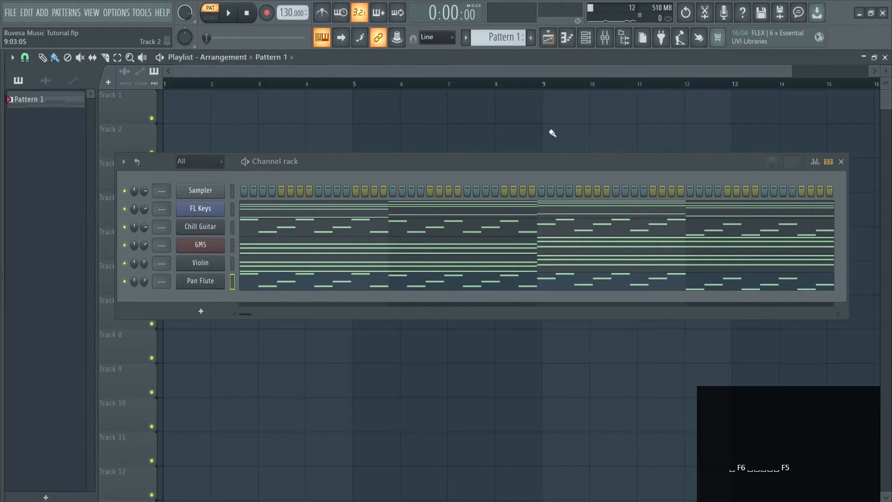
left_click(841, 162)
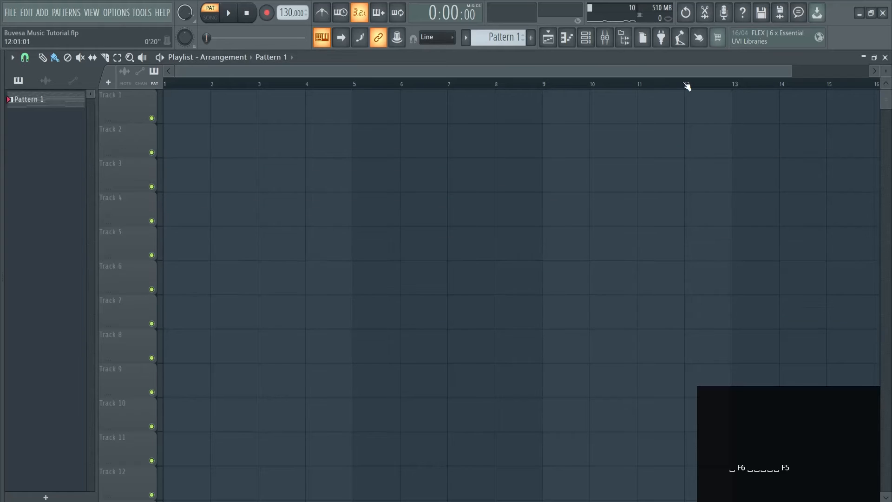
left_click(623, 41)
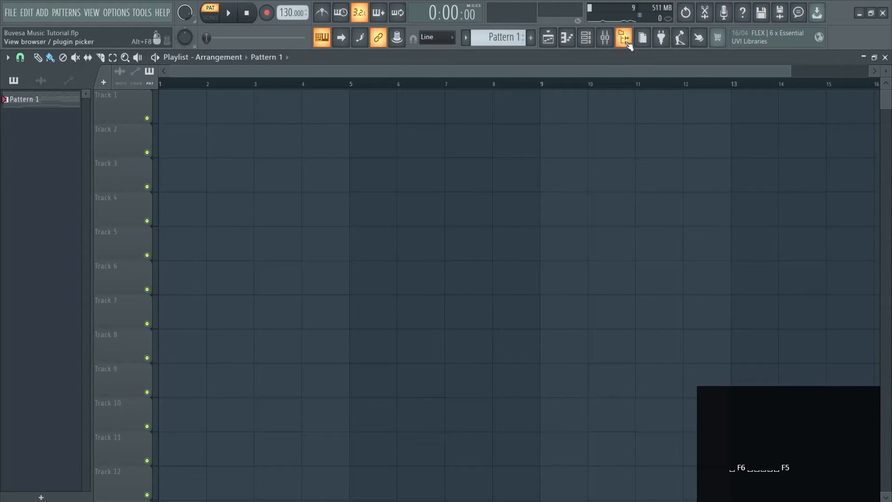
left_click(626, 43)
left_click_drag(2, 218, 77, 219)
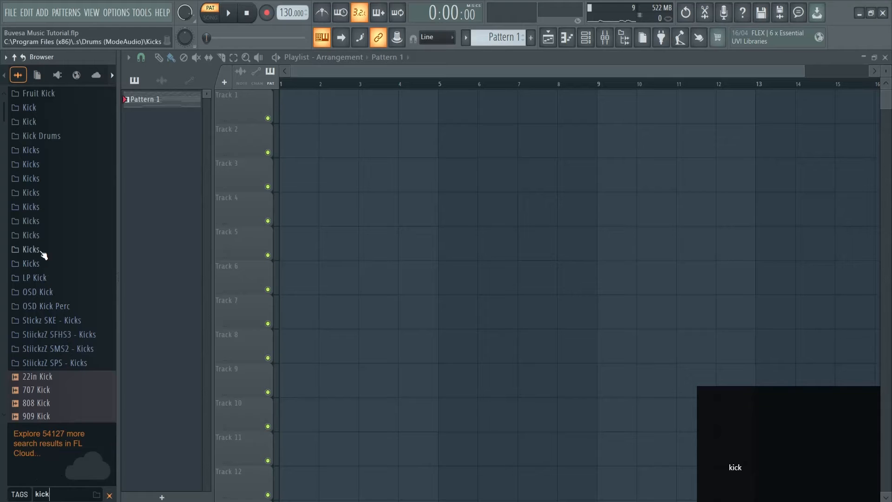
Audition kick samples in the search results, including BE Kick 14, BE Kick 15, Attack Kick 56 and BE Kick 16.
scroll(52, 252, "down", 20)
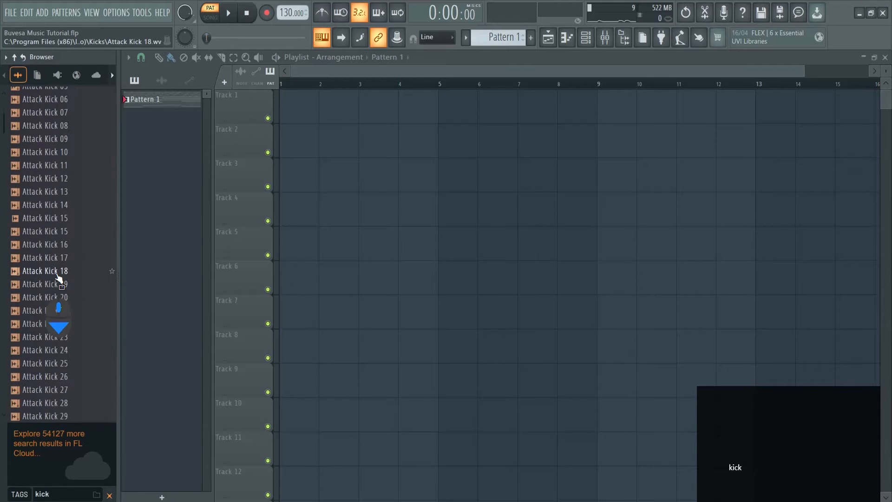
scroll(55, 276, "down", 5)
left_click(59, 244)
left_click(59, 231)
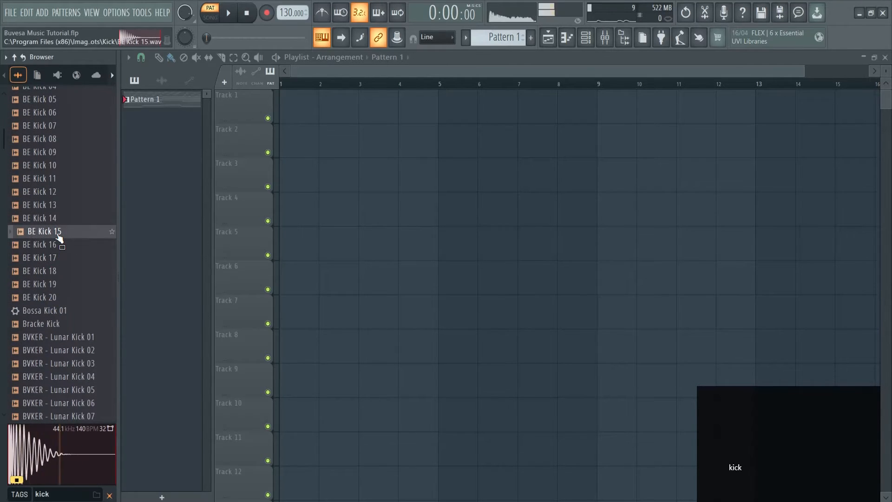
left_click(58, 219)
scroll(58, 223, "down", 5)
scroll(52, 218, "up", 5)
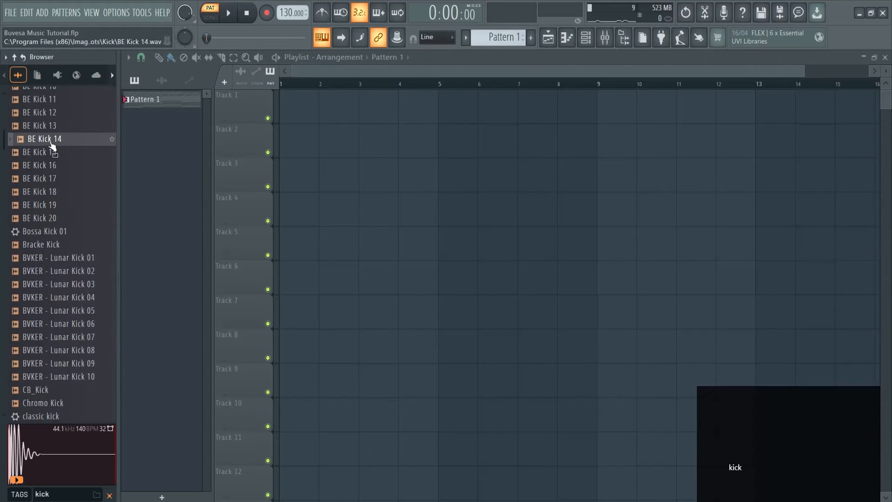
scroll(50, 186, "up", 6)
left_click(54, 154)
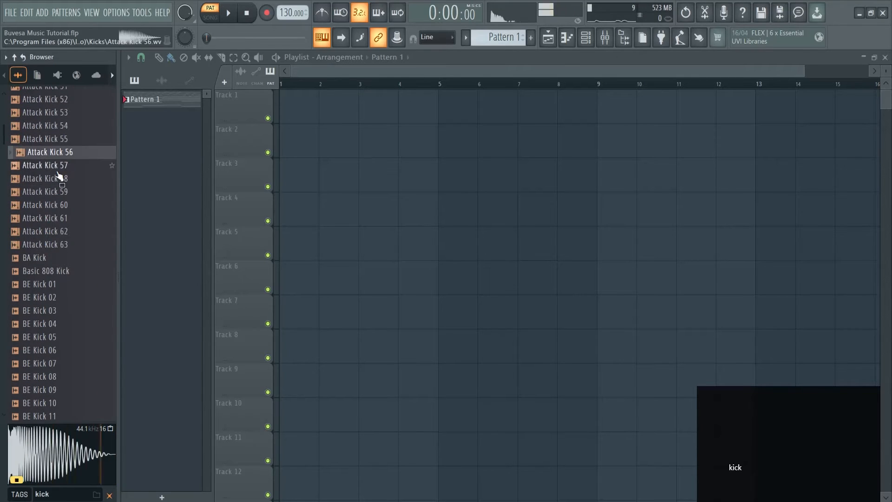
scroll(50, 198, "down", 8)
left_click(57, 166)
scroll(59, 190, "up", 2)
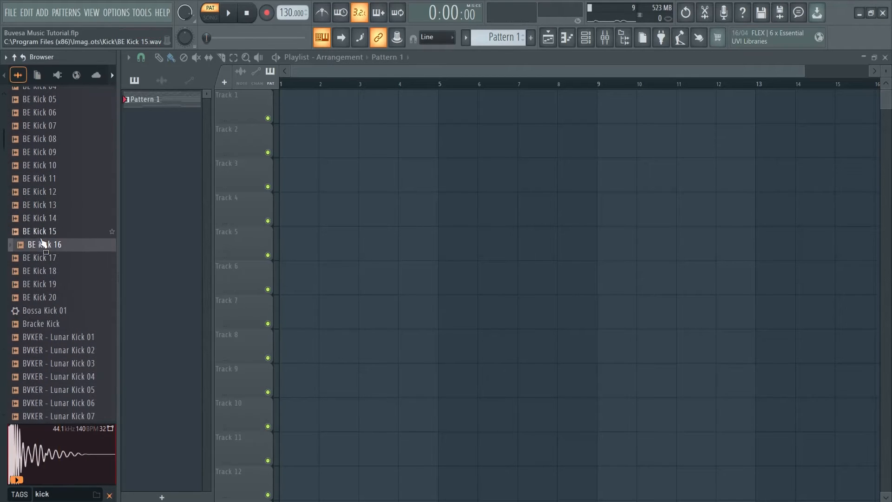
scroll(72, 230, "down", 20)
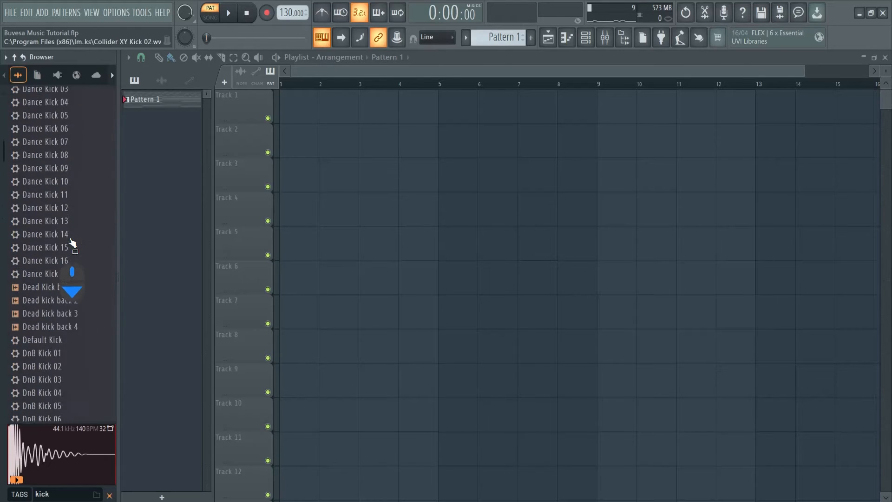
scroll(72, 241, "up", 6)
scroll(72, 241, "up", 10)
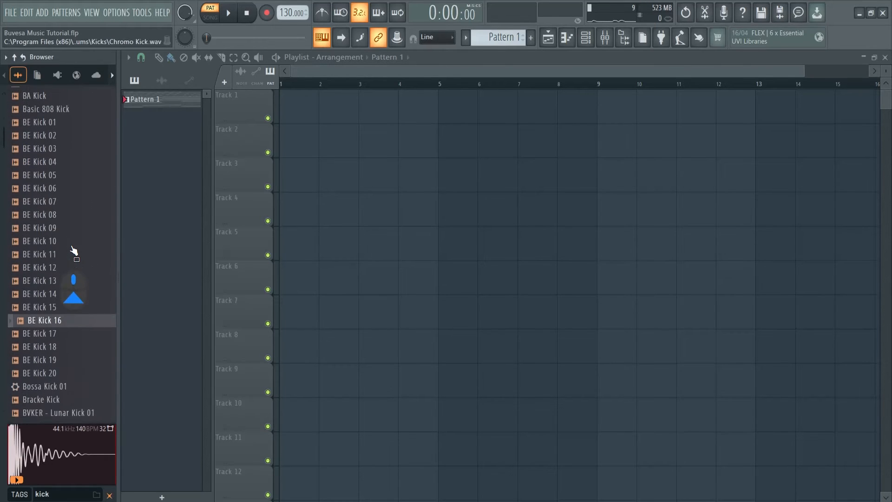
left_click_drag(64, 330, 229, 321)
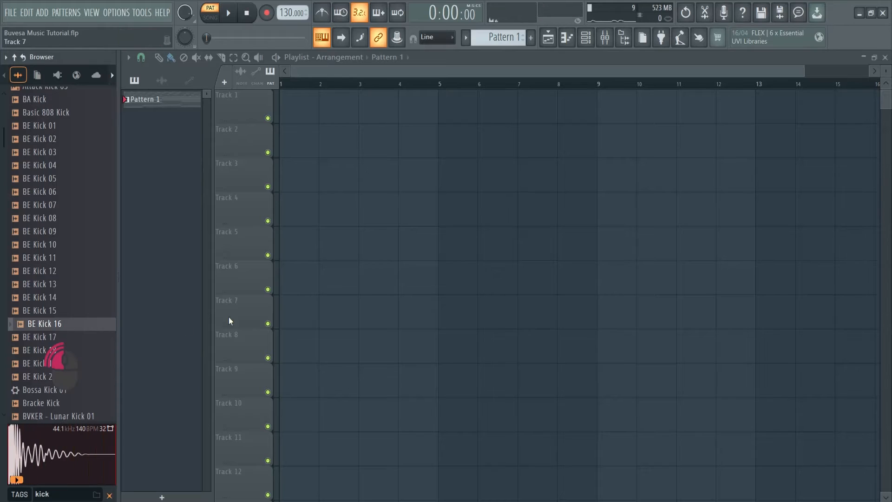
Reopen the channel rack and delete the unused Sampler channel.
key("F6")
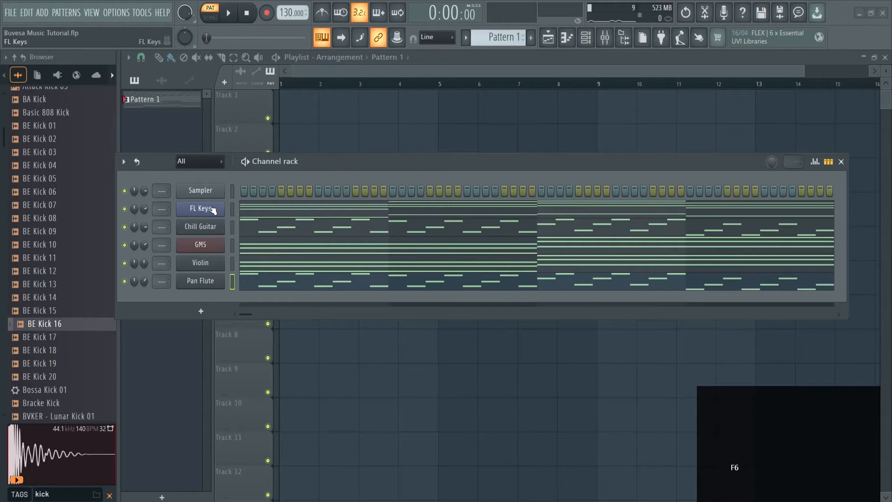
right_click(202, 195)
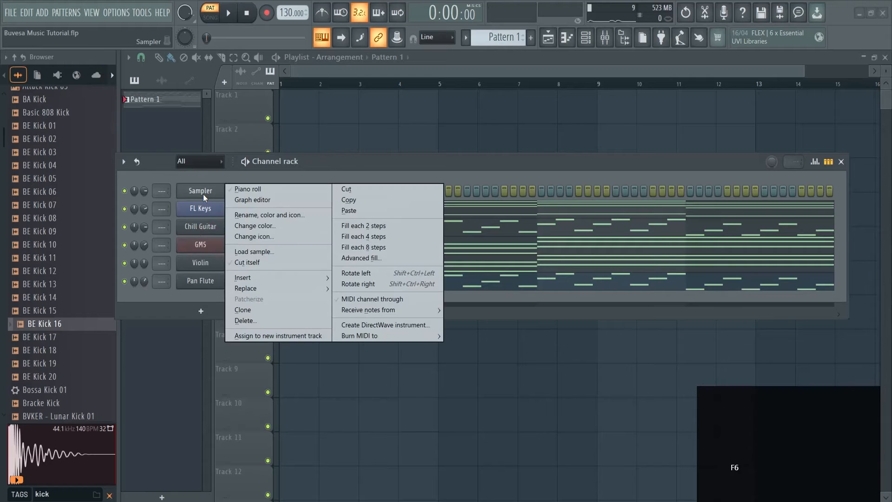
left_click(262, 325)
Look through the Minimal templates for new projects, such as Basic 808 with limiter, and leave the list.
left_click(6, 9)
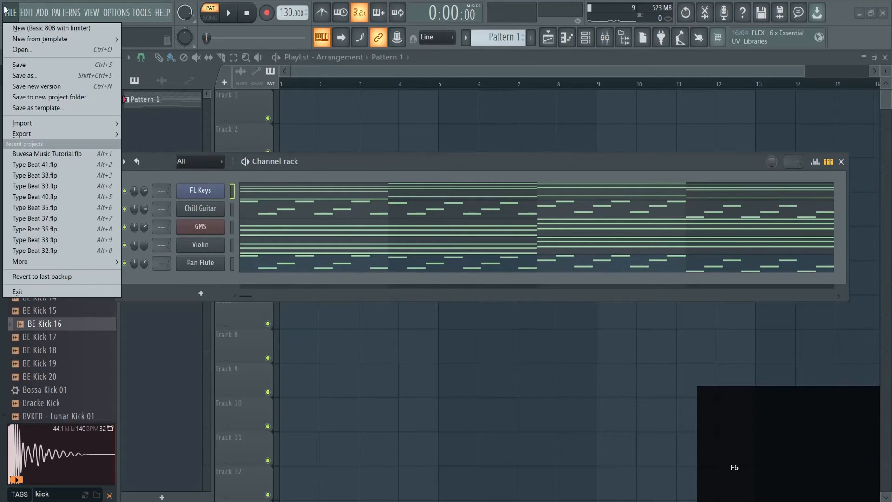
mouse_move(53, 40)
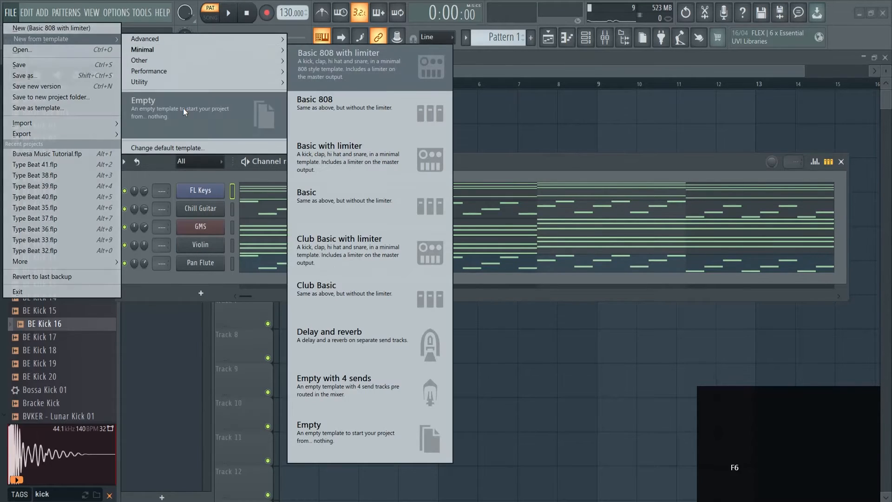
mouse_move(206, 50)
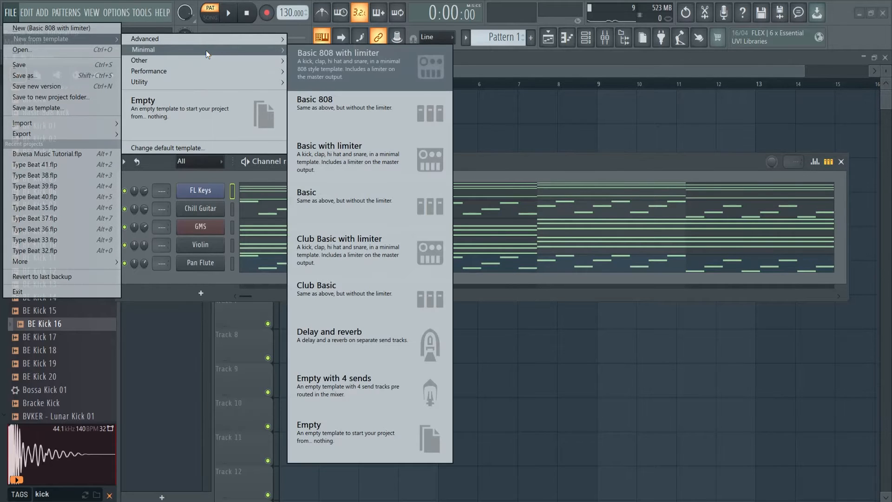
left_click(366, 63)
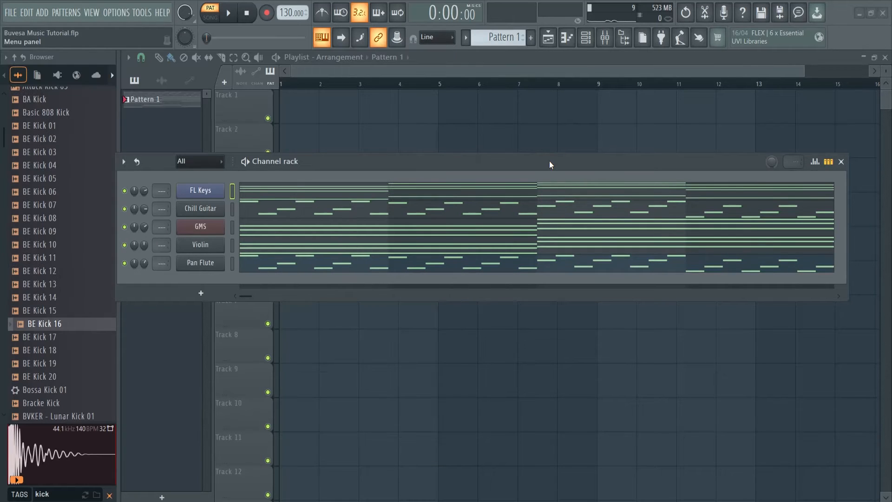
Add the BE Kick 16 sample as a new channel below Pan Flute and play a few arbitrary test steps on it.
left_click_drag(59, 318, 219, 281)
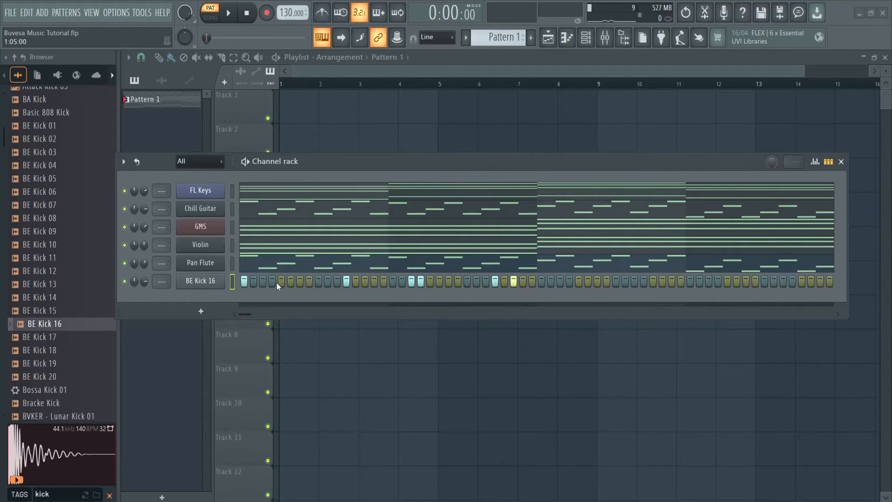
key("space")
key("space")
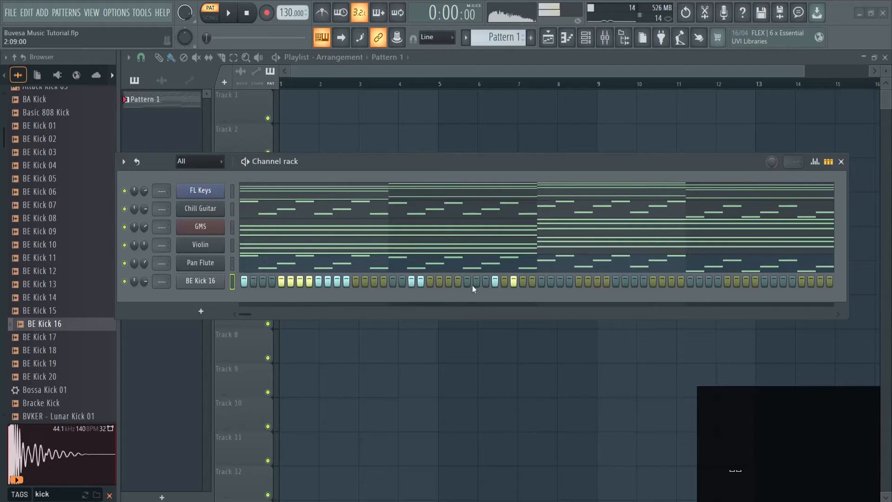
Clear all the test steps from the BE Kick 16 channel.
right_click(521, 283)
right_click(513, 281)
right_click(495, 281)
right_click(421, 281)
right_click(411, 281)
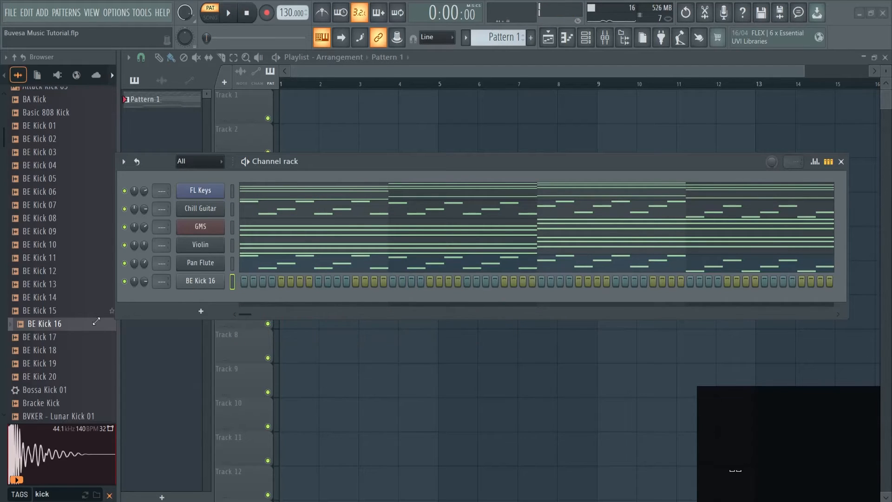
Fill every 4 steps of the BE Kick 16 channel and lower its volume while listening to the pattern.
right_click(212, 287)
mouse_move(261, 330)
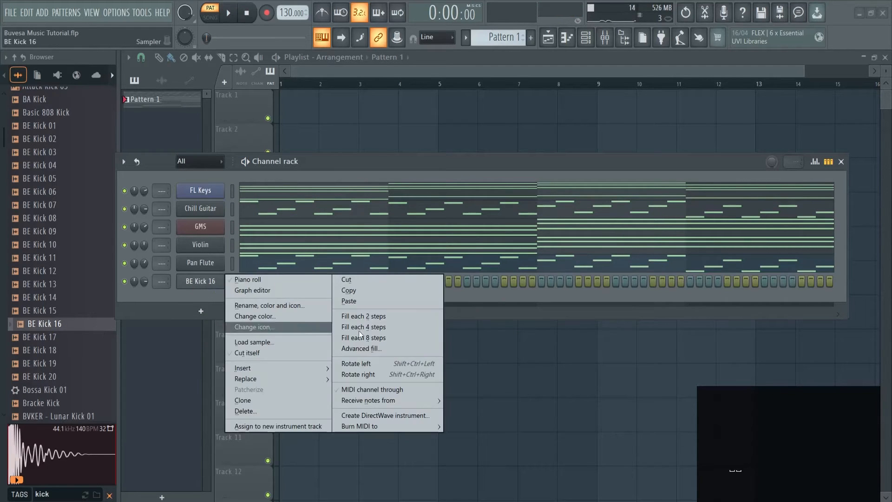
left_click(373, 325)
key("space")
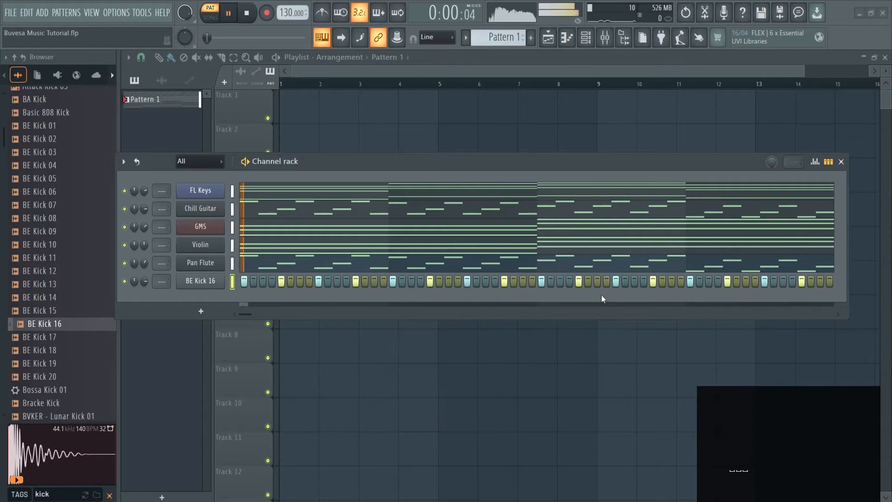
mouse_move(143, 283)
left_mouse_down()
mouse_move(150, 297)
mouse_move(145, 290)
left_mouse_up()
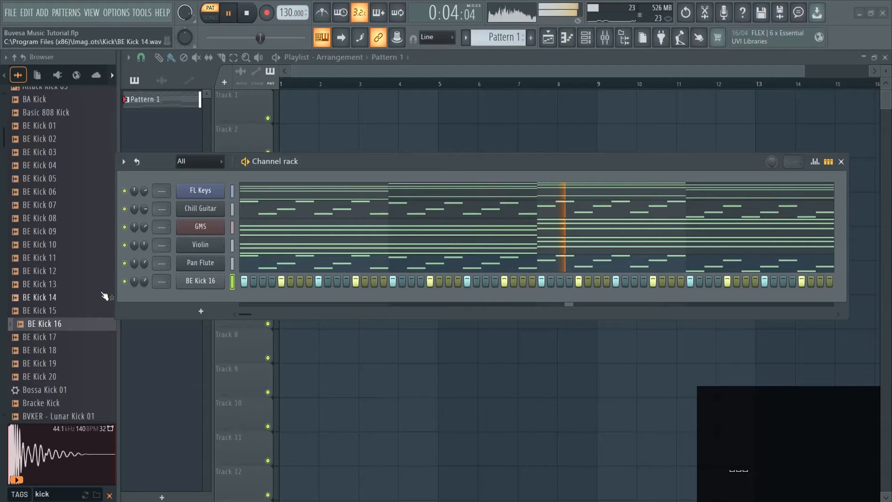
key("space")
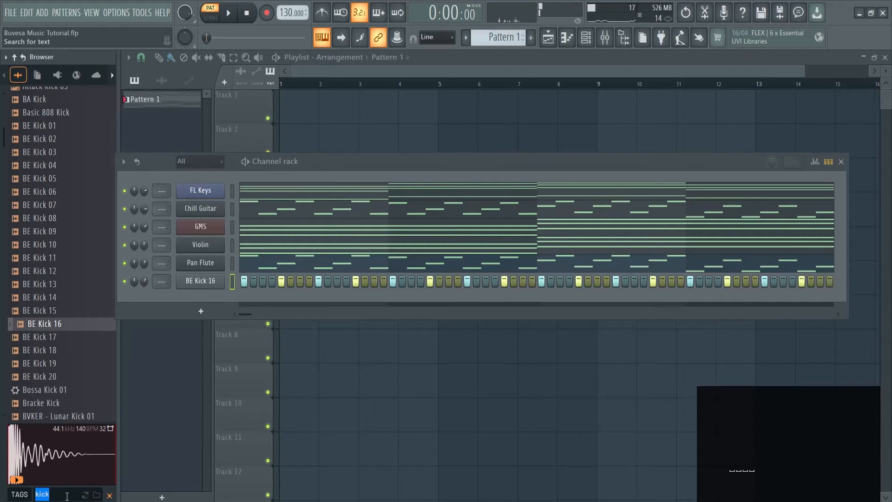
Search the browser for clap samples, audition a few, and add Attack Clap 03 as a new channel below BE Kick 16.
left_click(67, 496)
type("clap")
scroll(78, 255, "down", 2)
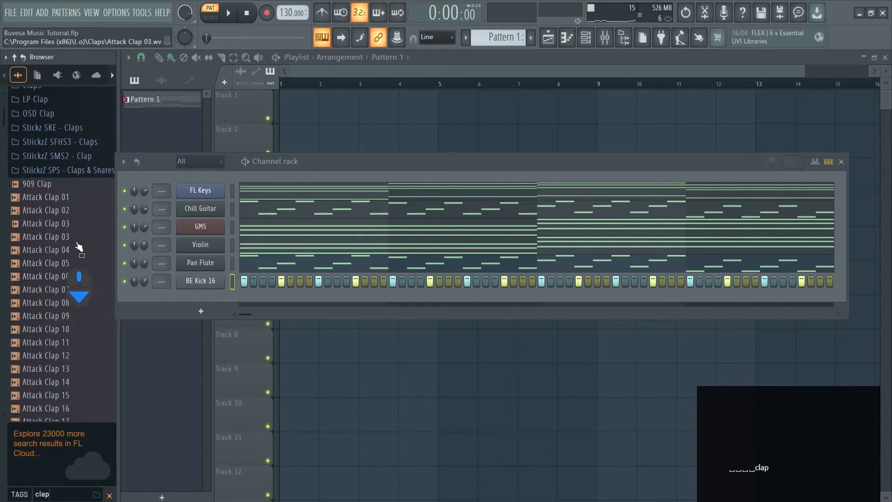
left_click(57, 187)
scroll(56, 251, "down", 5)
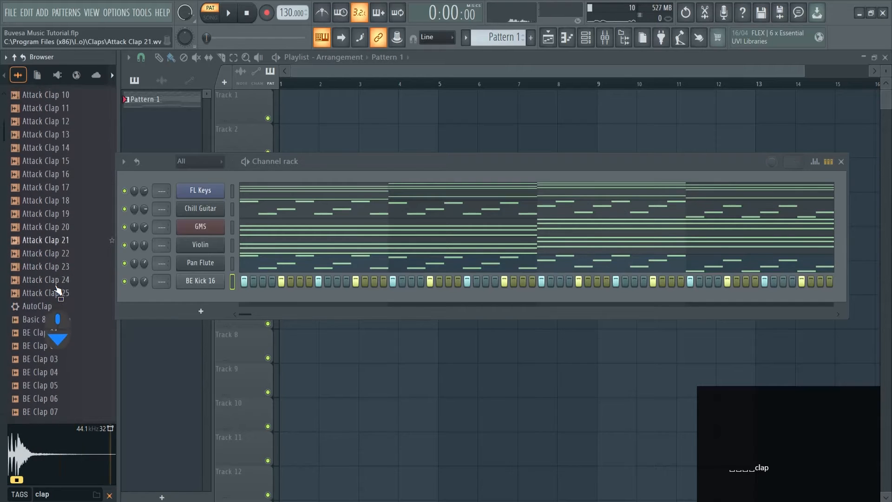
scroll(56, 262, "up", 8)
left_click(57, 302)
left_click_drag(57, 302, 195, 297)
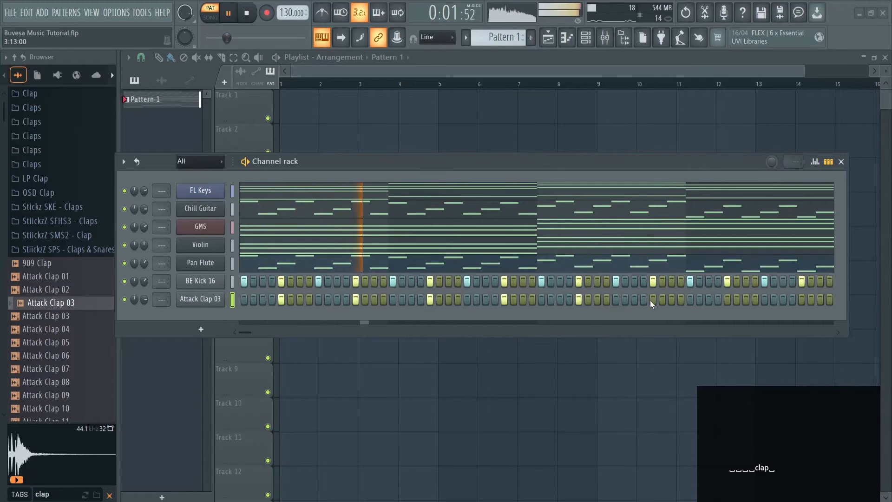
Finish placing an Attack Clap 03 step on every second kick through the end of the pattern, and stop playback.
left_click(727, 300)
left_click(801, 299)
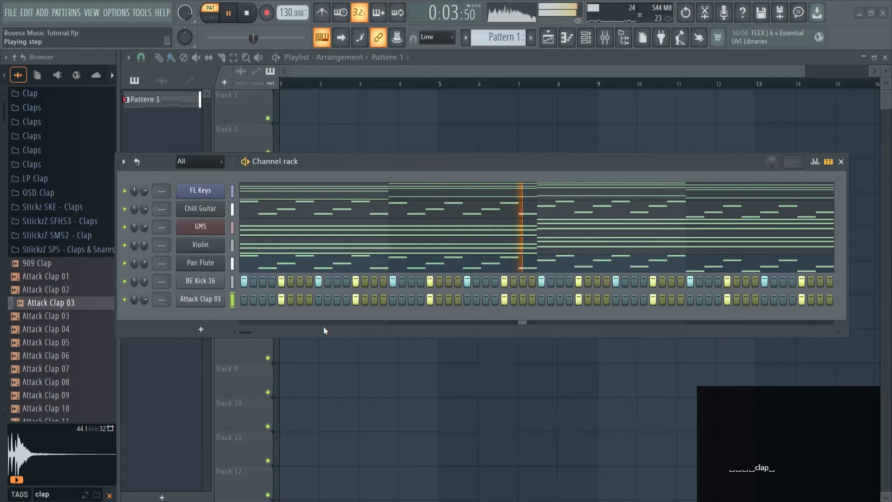
key("space")
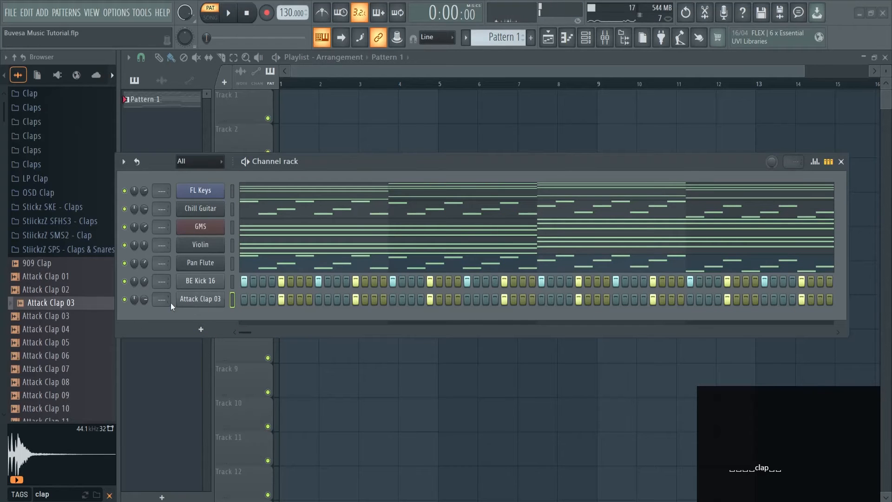
Replace the clap channel's sample with the second Attack Clap 03 in the browser and listen to the pattern.
left_click_drag(56, 317, 206, 302)
key("space")
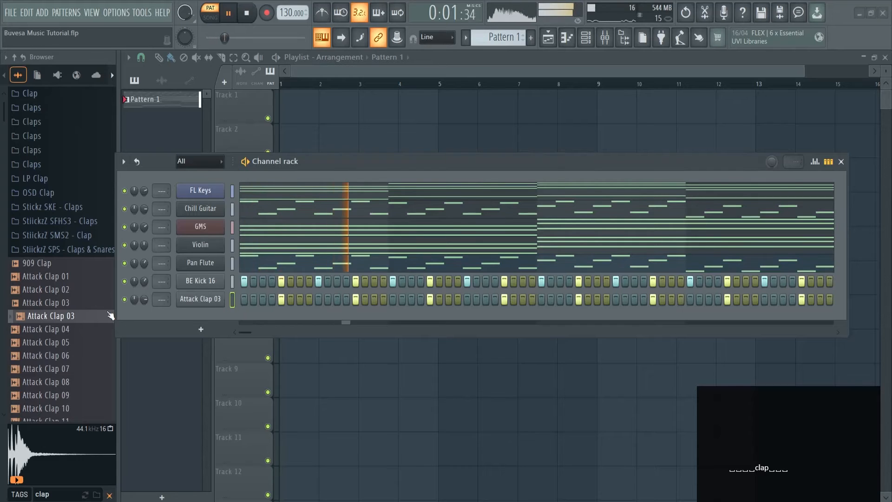
key("space")
Add Attack Clap 06 as a new channel, copy the Attack Clap 03 steps into it, and listen to the pattern.
left_click_drag(37, 355, 203, 320)
left_click(232, 300)
key("ctrl+c")
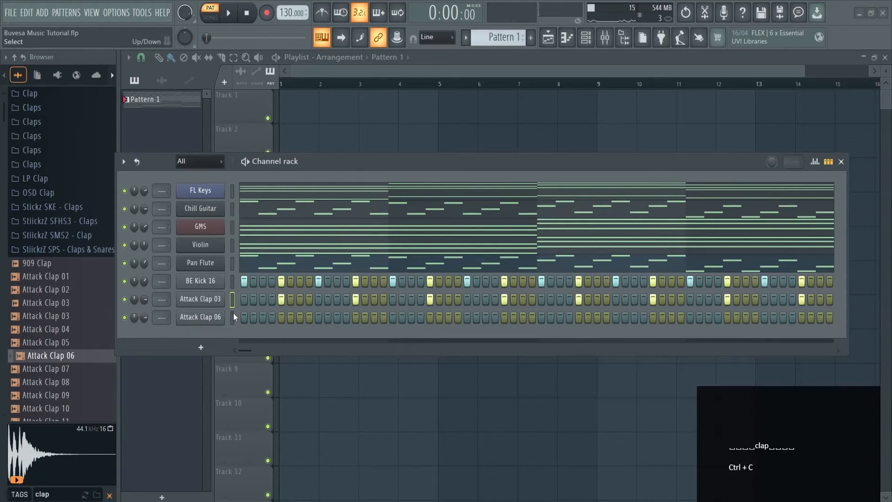
left_click(233, 317)
key("ctrl+v")
key("space")
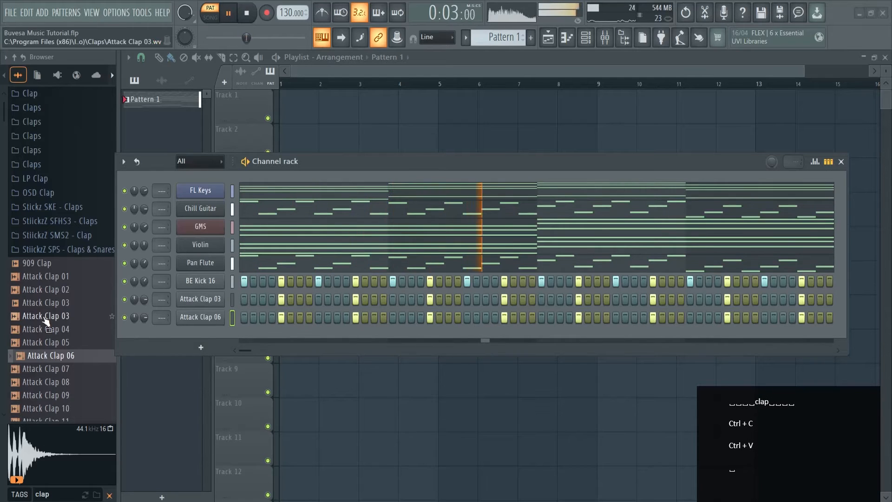
key("space")
Search the browser for hat samples, audition a few, and add Attack Hat 04 as a new channel below Attack Clap 06.
left_click_drag(69, 497, 2, 496)
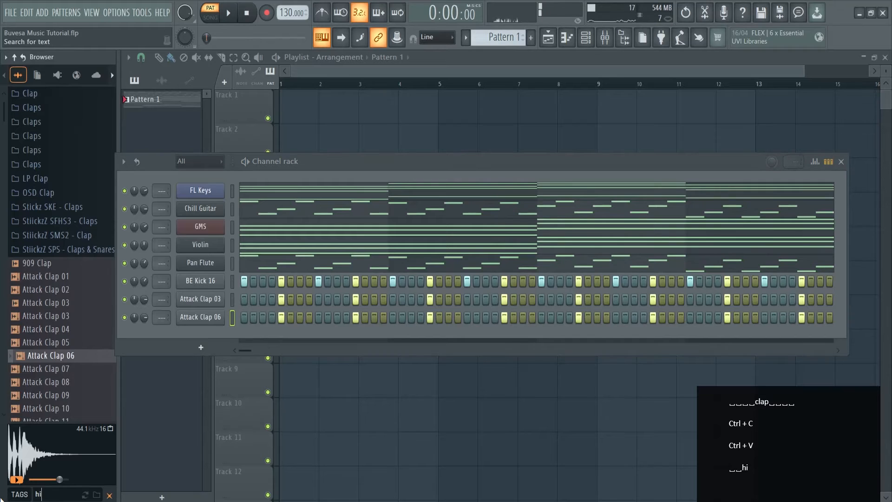
type("hi hats")
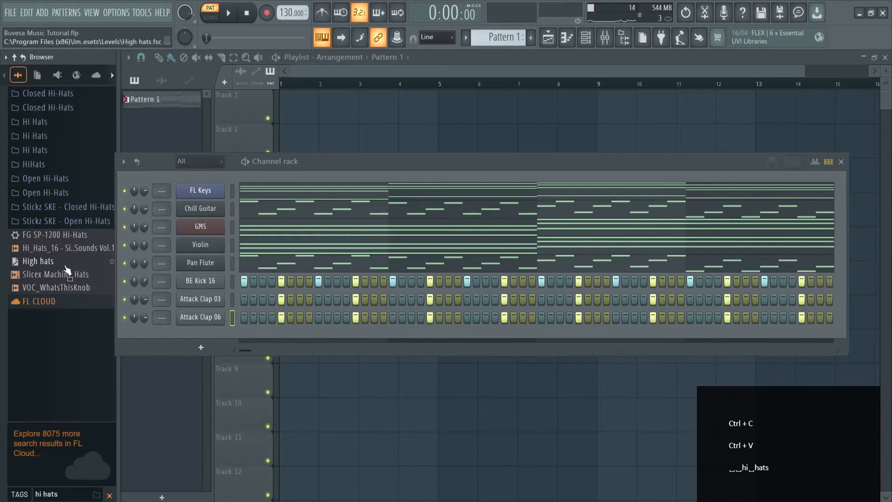
left_click(63, 248)
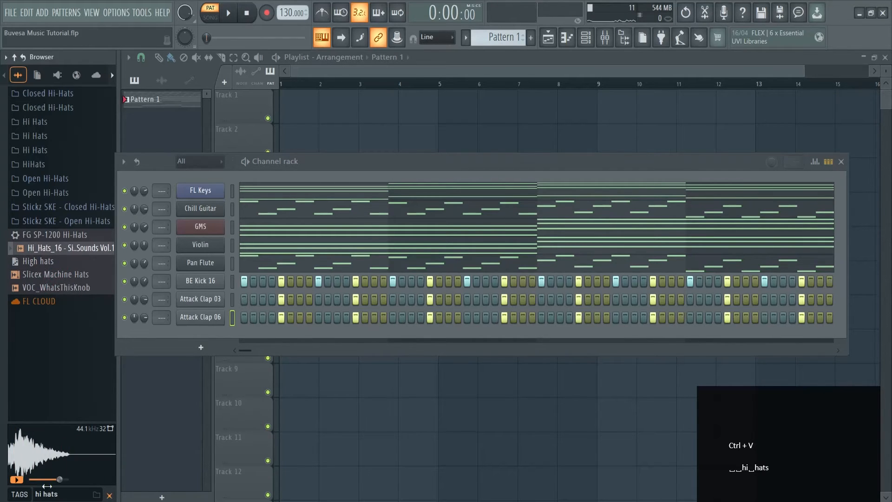
key("Return")
key("Return")
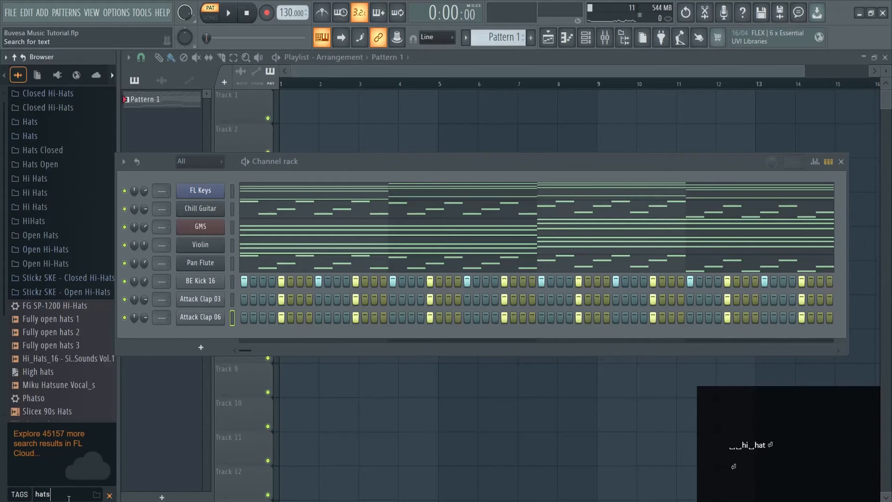
key("BackSpace")
left_click(67, 323)
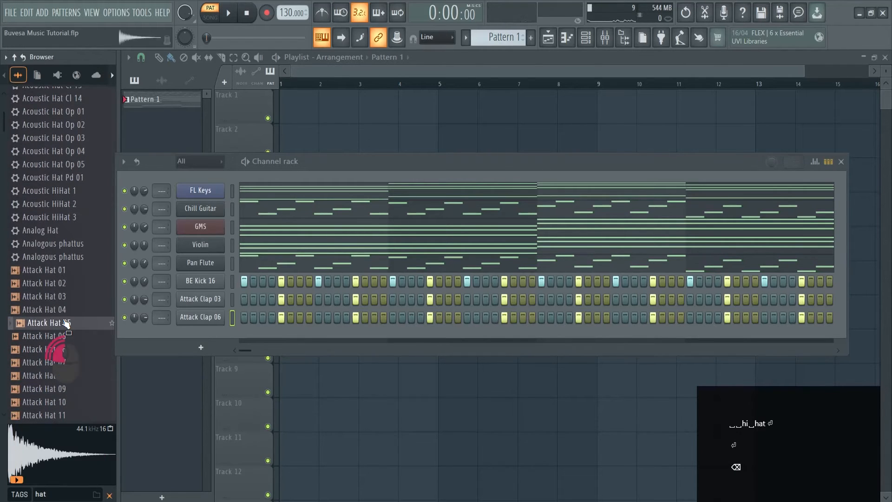
left_click(63, 310)
left_click_drag(63, 309, 221, 348)
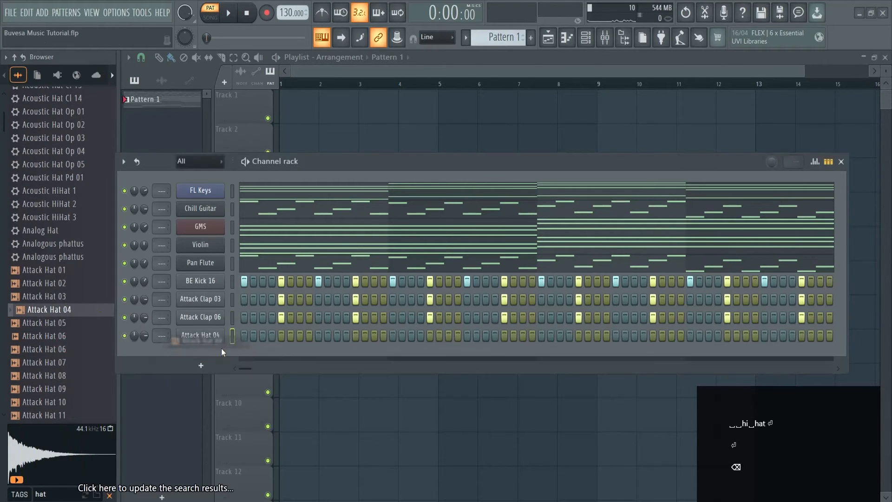
Fill every 2 steps of the Attack Hat 04 channel and play the pattern.
right_click(196, 336)
left_click(361, 374)
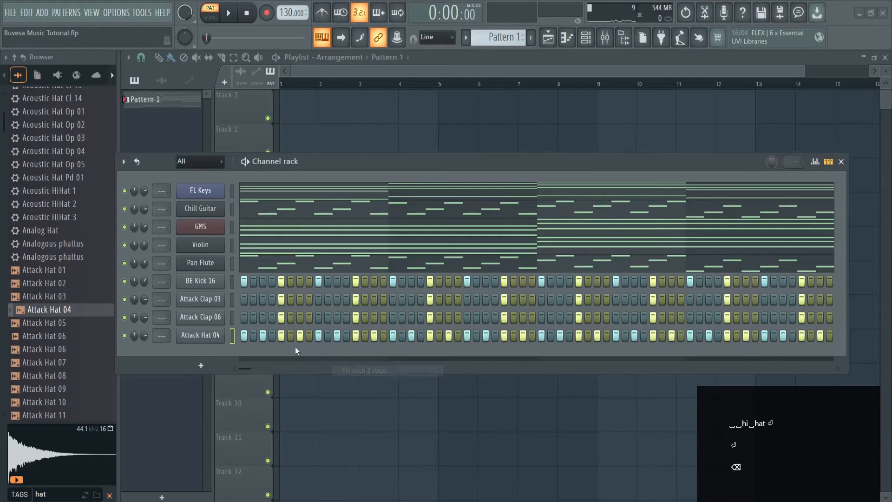
key("space")
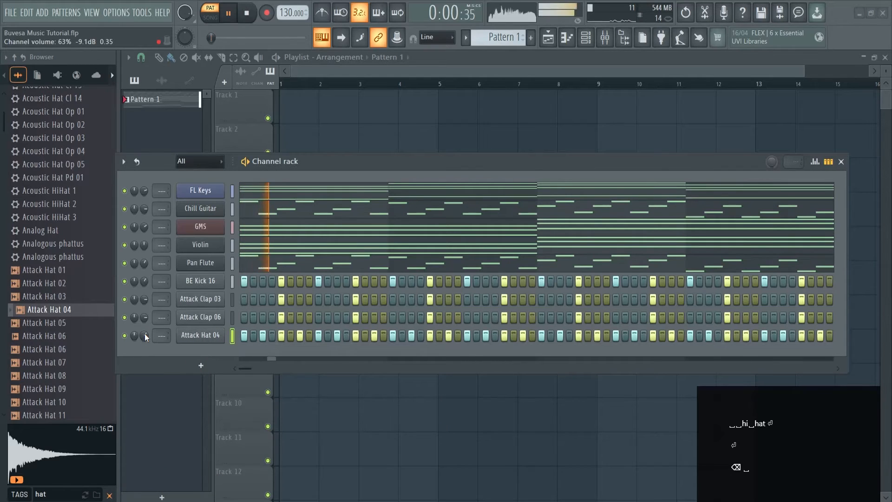
Try other hat samples in the hat channel during playback, settle on Attack Hat 06, and stop playback.
left_click(54, 349)
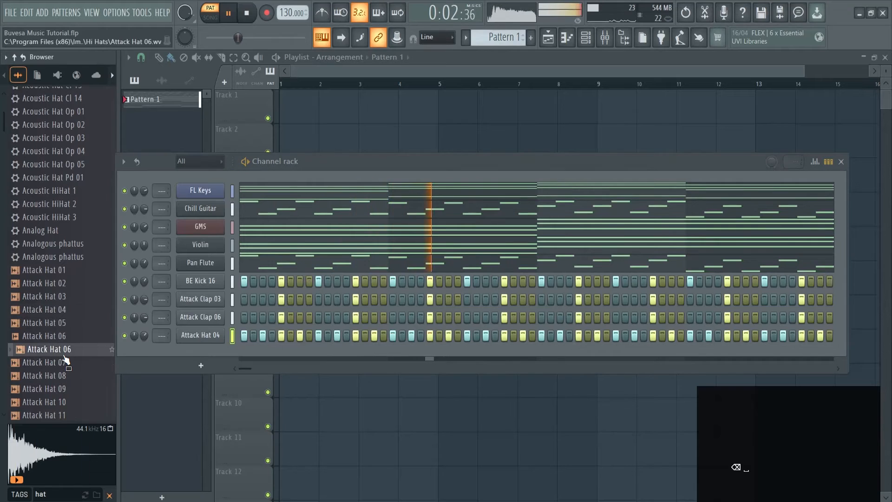
middle_click(64, 354)
scroll(65, 354, "down", 2)
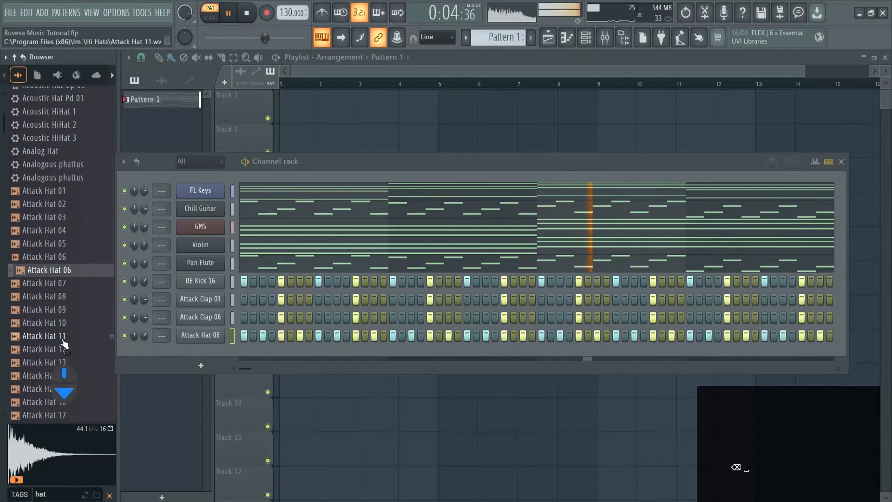
middle_click(64, 336)
middle_click(69, 270)
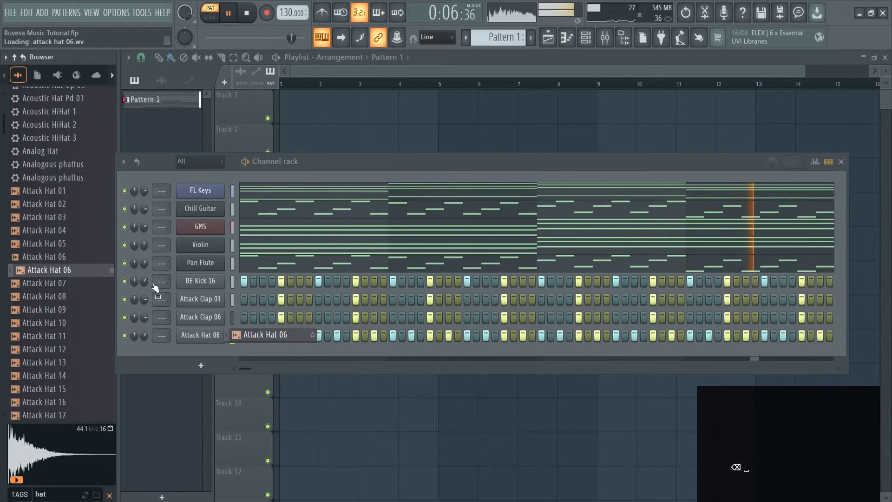
key("space")
Fill in extra off-beat steps across the hat channel for a more varied rhythm and play the pattern.
left_click(273, 335)
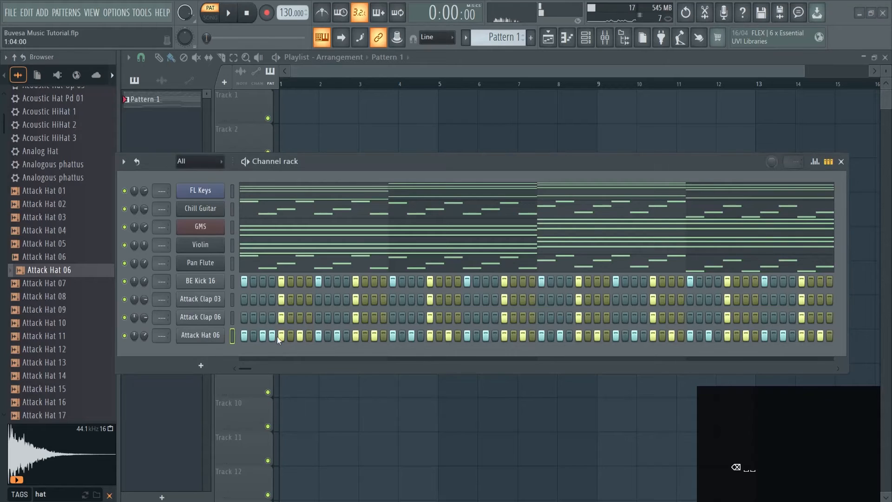
left_click(418, 335)
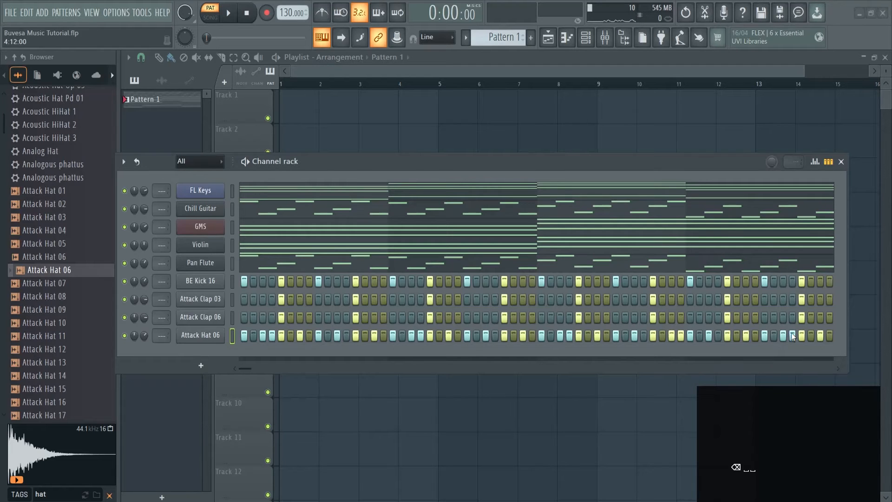
key("space")
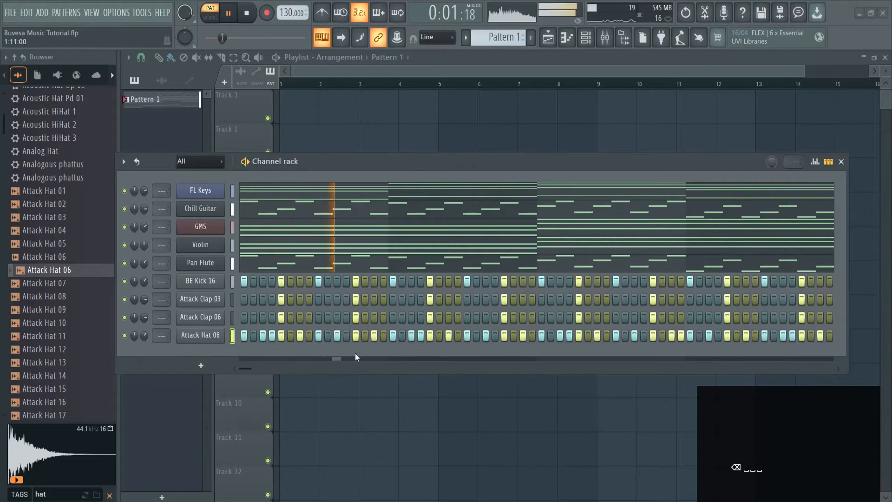
Audition Attack Hat 11 and Attack Hat 13, and try Attack Hat 13 in the hat channel during playback.
left_click(93, 336)
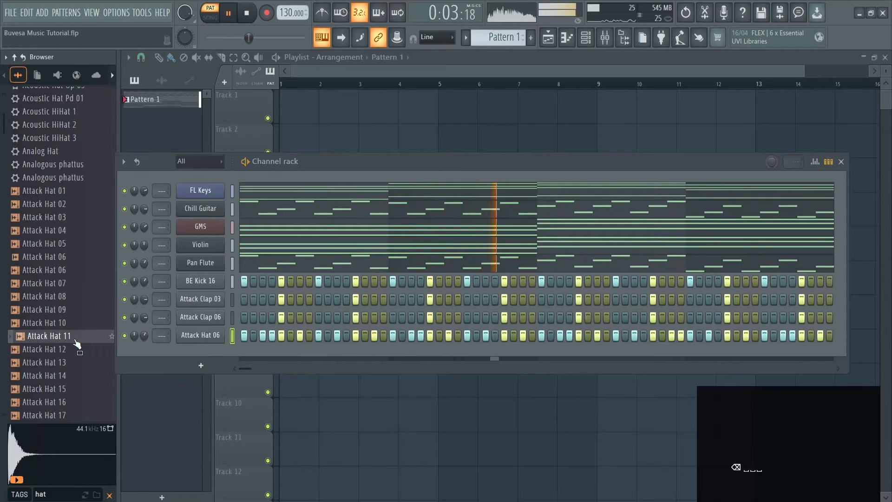
left_click(69, 363)
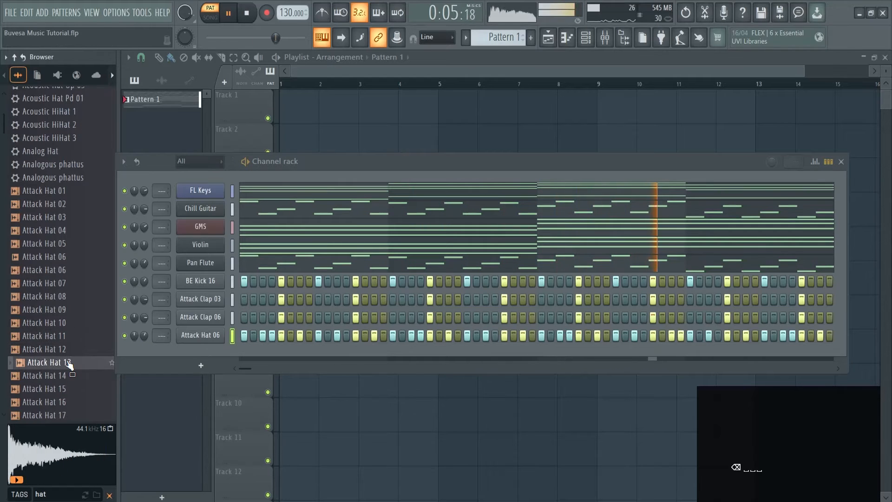
key("space")
middle_click(70, 363)
key("space")
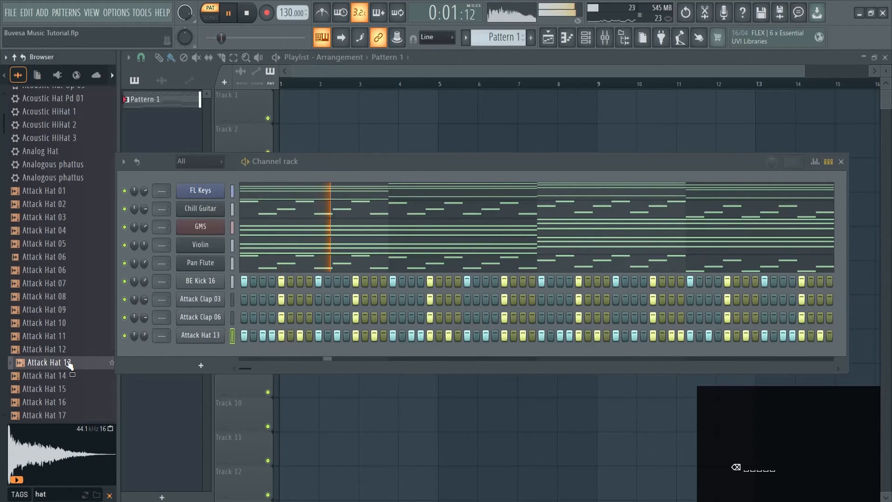
Try Attack Hat 12 in the hat channel, and replace it with Attack Hat 09 while the pattern plays.
left_click(67, 349)
key("space")
middle_click(67, 349)
key("space")
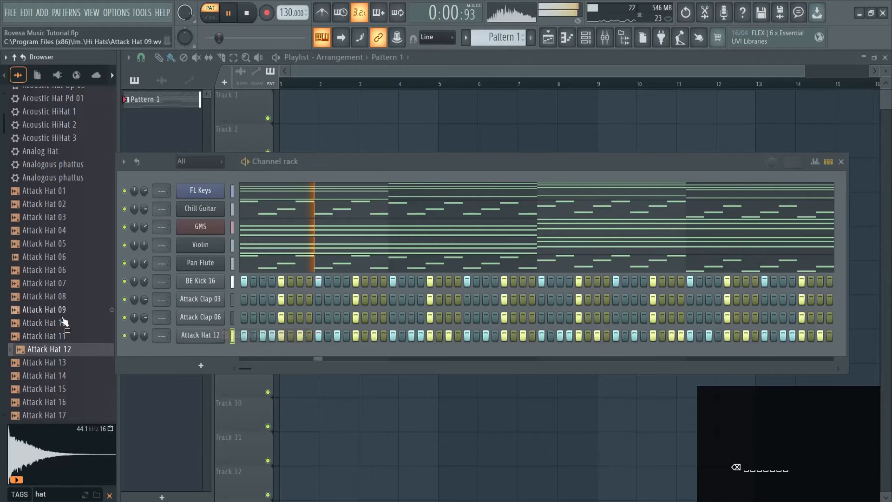
middle_click(65, 309)
left_click(65, 309)
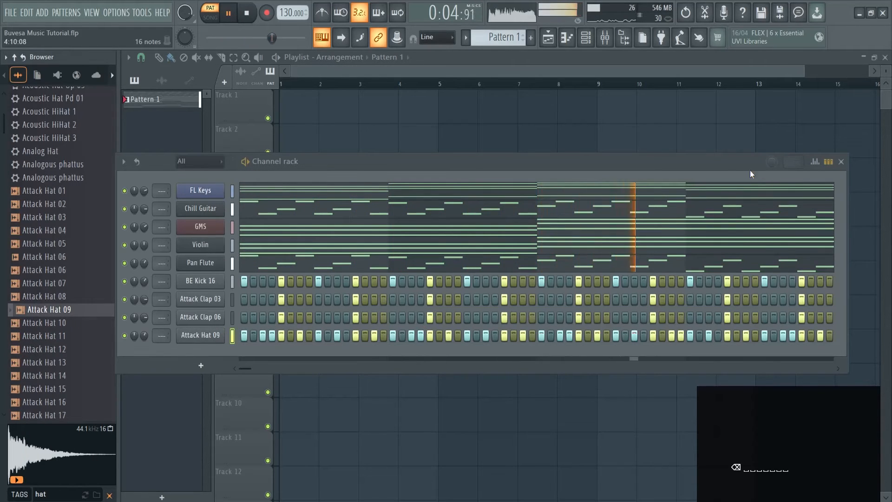
Move the channel rack higher, slightly adjust the BE Kick 16 channel's volume during playback, and stop the pattern.
left_click_drag(749, 162, 757, 138)
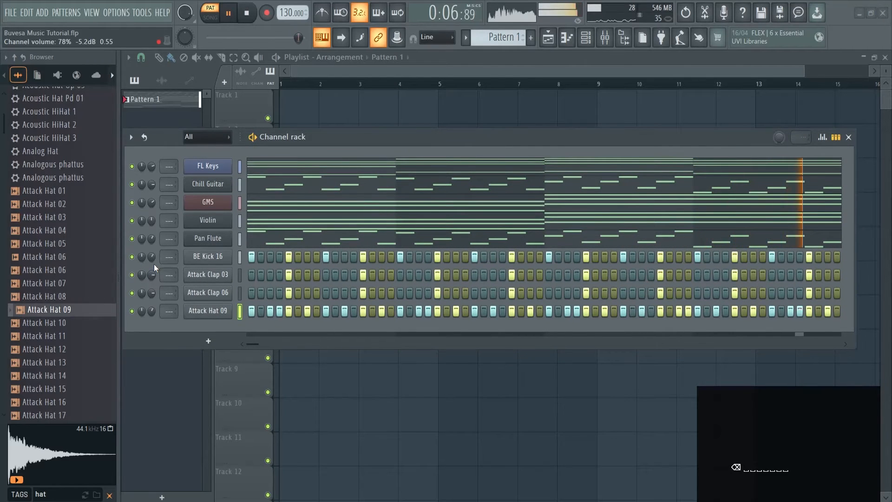
left_click_drag(152, 258, 151, 260)
key("space")
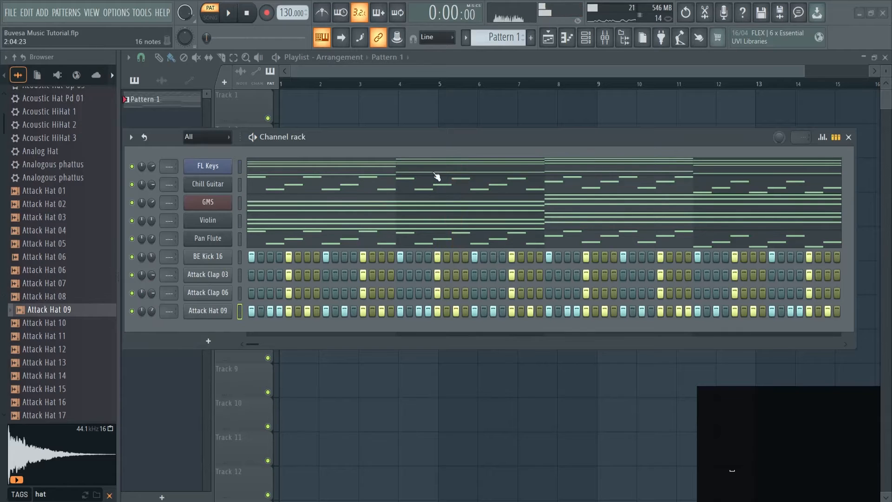
Hide the browser to make room and add a FLEX instrument channel below Attack Hat 09.
left_click_drag(121, 328, 30, 335)
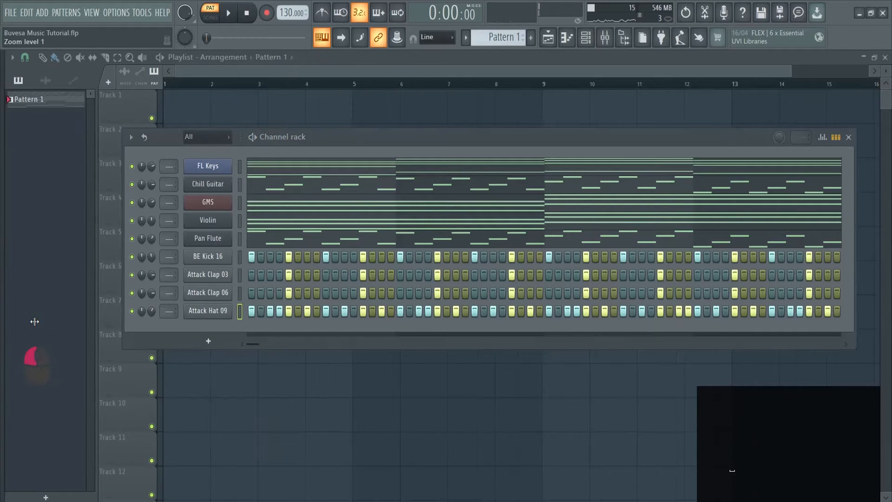
left_click(217, 343)
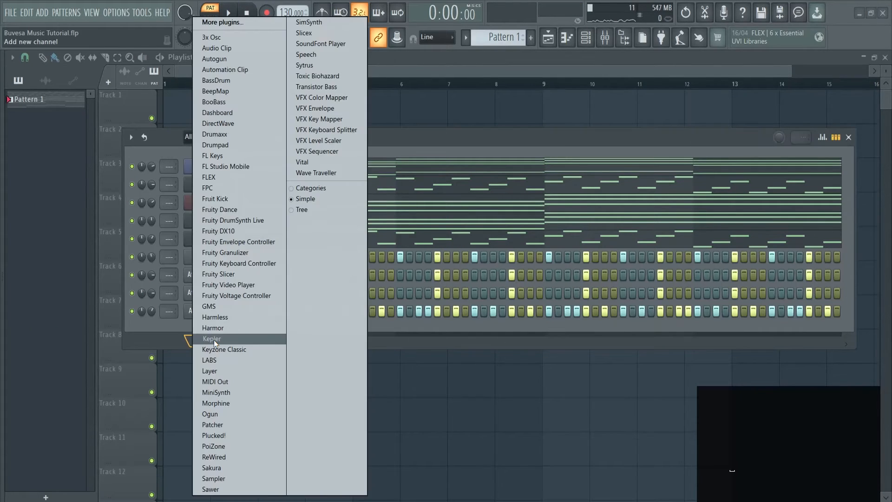
left_click(228, 177)
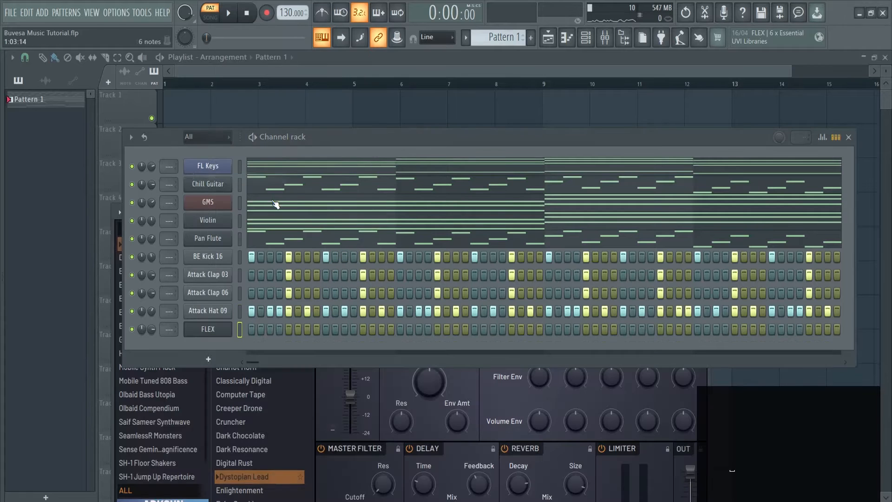
Reposition the channel rack and FLEX windows so the preset list is accessible, and show the presets of all packs.
left_click_drag(420, 146, 468, 68)
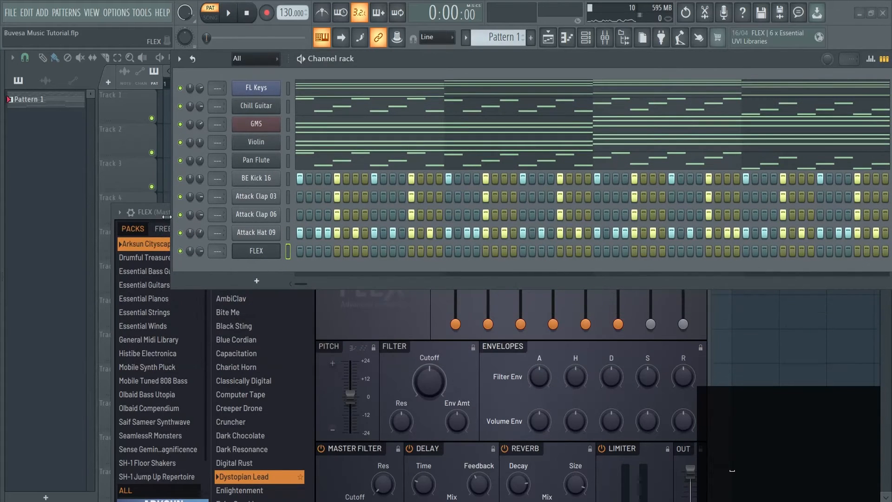
left_click_drag(166, 216, 60, 90)
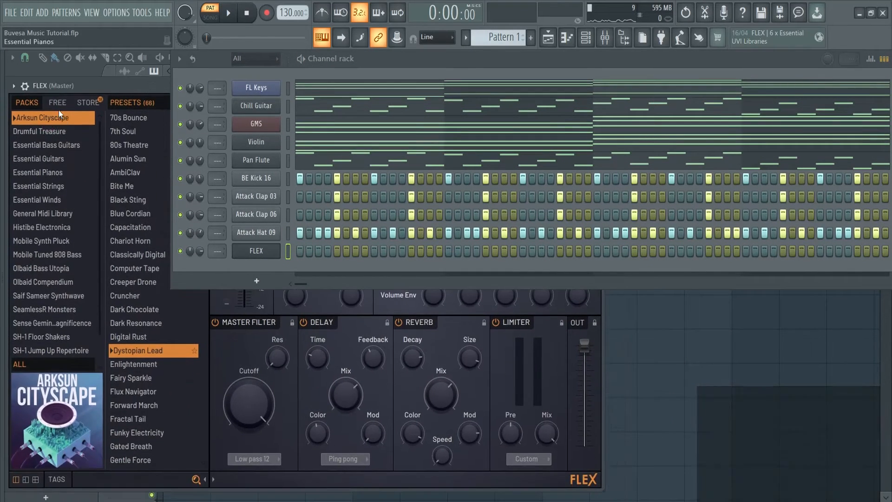
left_click(45, 364)
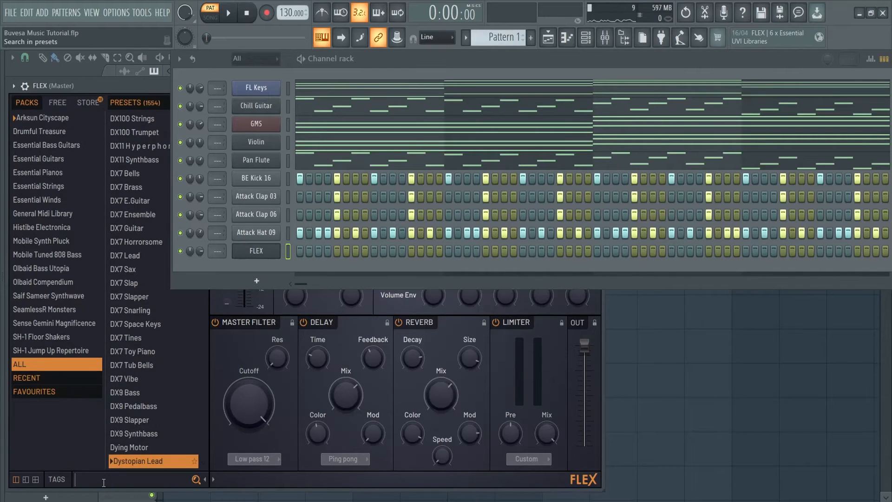
Search the FLEX presets for "game", load Game Boy and audition it with test notes.
type("game")
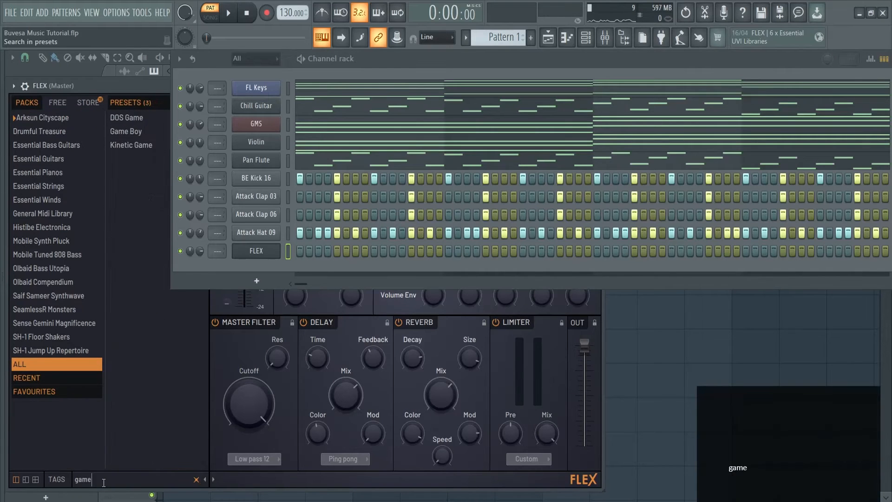
left_click(133, 144)
left_click(140, 136)
key("w")
key("w")
key("w")
key("w")
key("w")
key("w")
key("w")
key("w")
key("w")
key("w")
key("w")
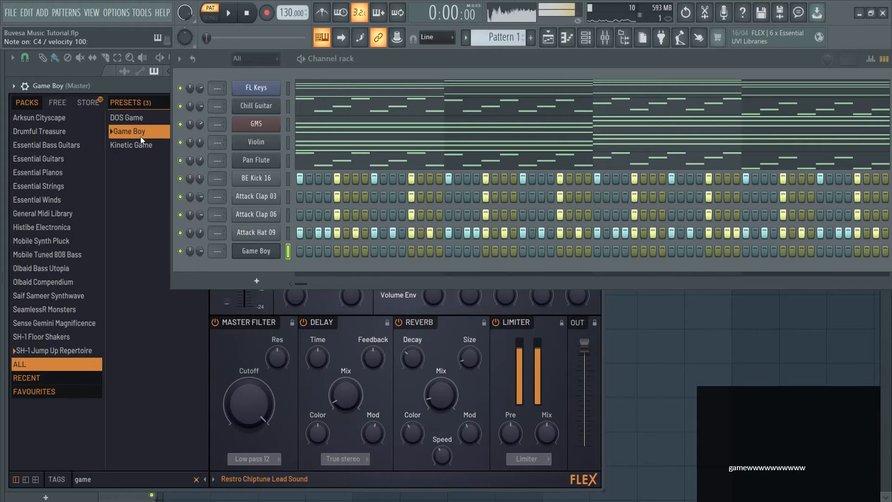
Load the DOS Game preset in the FLEX channel and audition it with test notes.
left_click(141, 120)
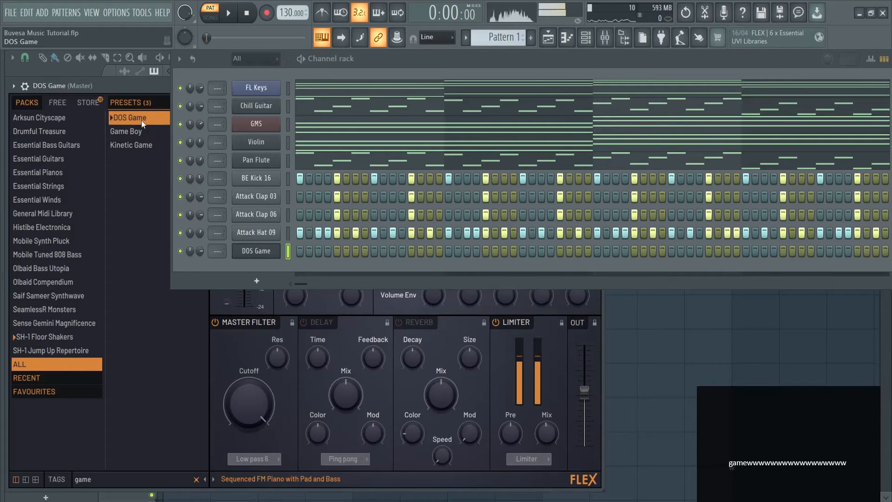
key("w")
key("w")
key("w")
key("w")
left_click(141, 120)
Rearrange the FLEX and channel rack windows, close FLEX and open the DOS Game channel in the piano roll.
left_click_drag(136, 88, 191, 42)
left_click_drag(506, 60, 465, 159)
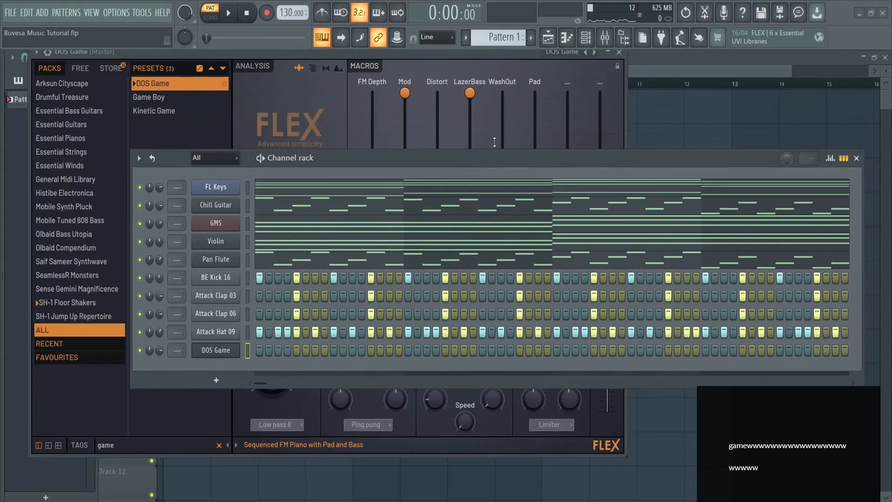
left_click(617, 49)
right_click(237, 358)
left_click(263, 342)
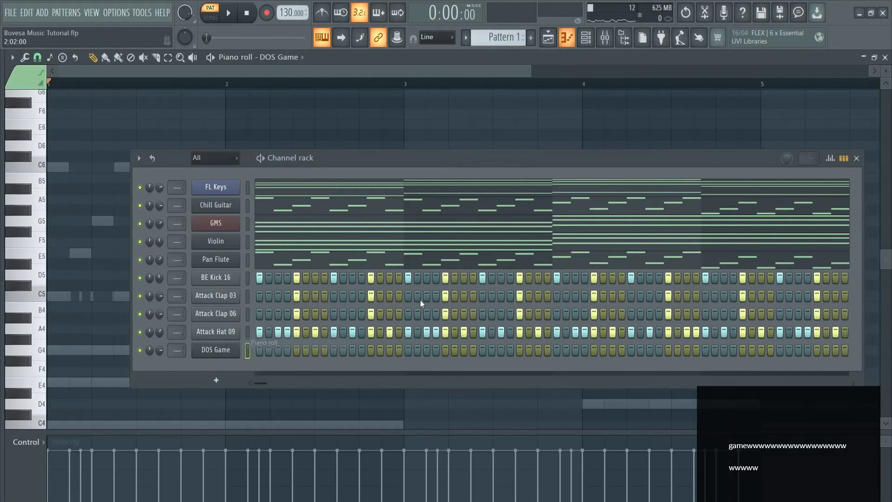
Adjust the DOS Game channel's volume and draw a one-beat C5 note on the last beat of bar 1, playing it back briefly.
left_click(160, 357)
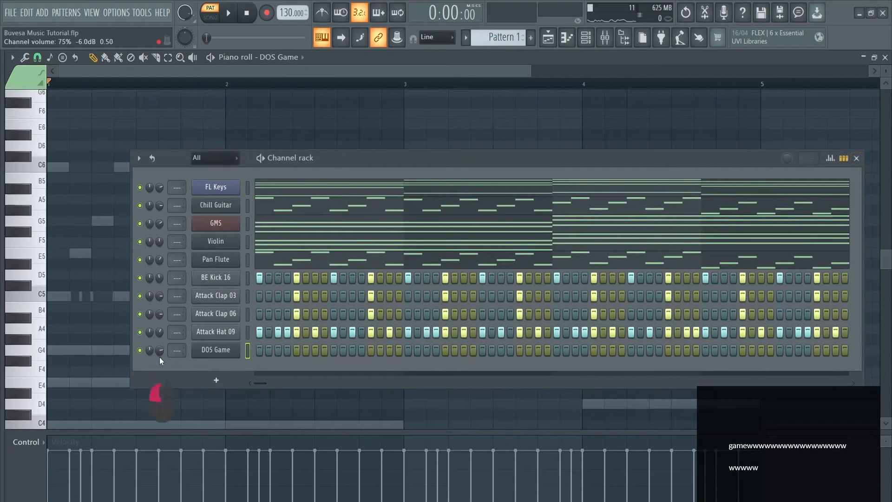
left_click(856, 158)
scroll(119, 297, "down", 3)
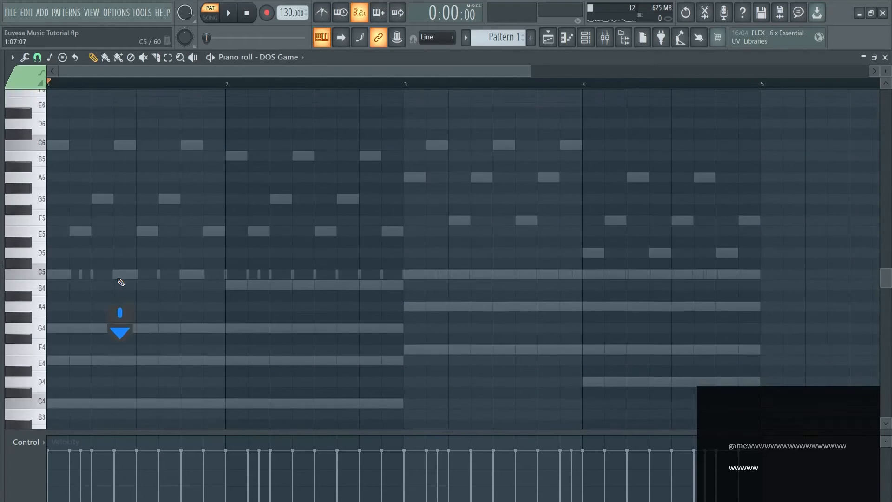
left_click(190, 234)
left_click_drag(190, 234, 168, 233)
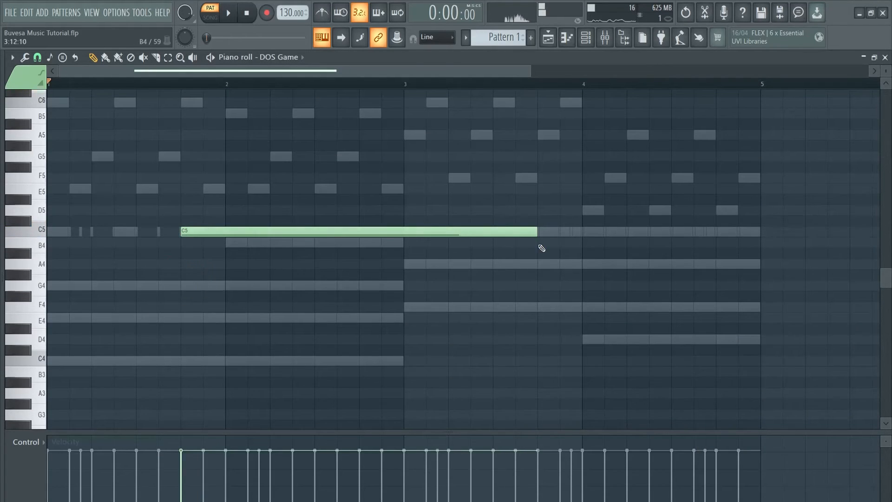
left_click_drag(526, 231, 225, 231)
key("space")
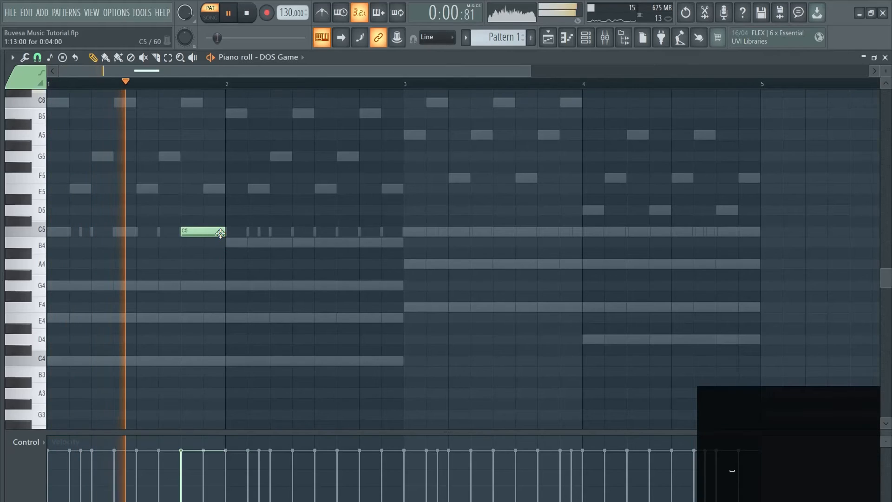
key("space")
Bring up the channel rack, adjust the DOS Game volume knob through its options, and play the pattern with the piano roll in view.
key("F6")
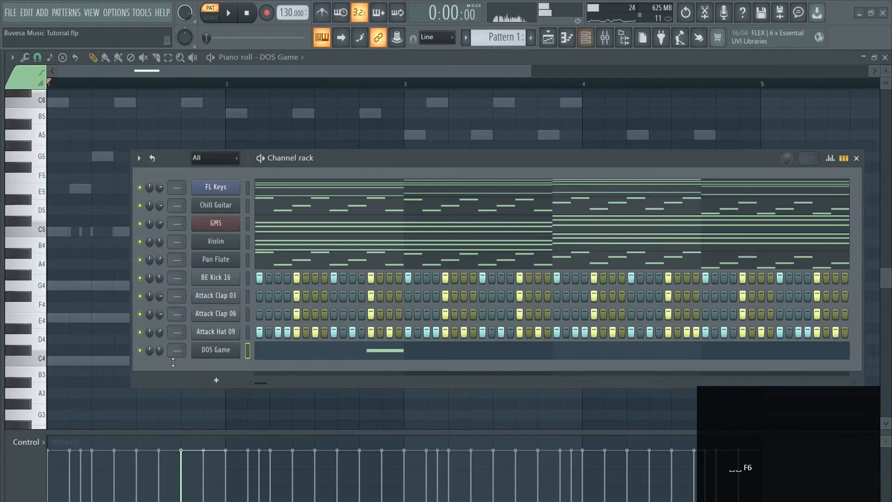
right_click(161, 355)
left_click(202, 323)
key("space")
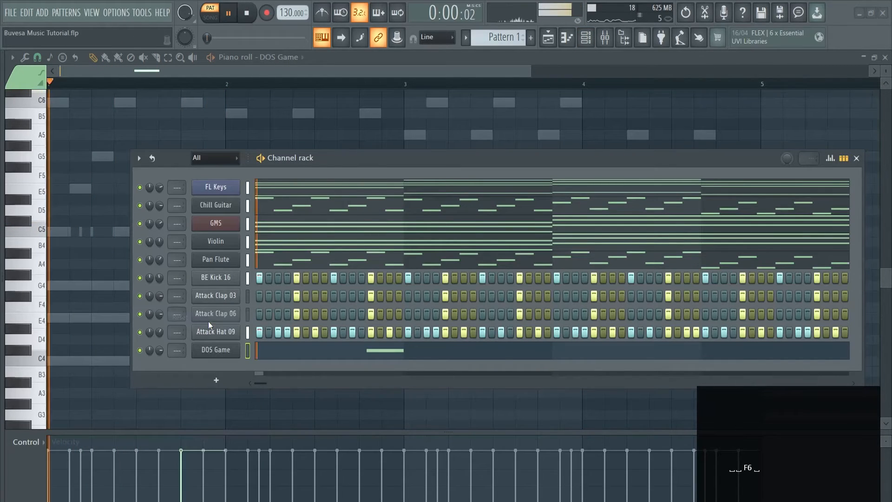
left_click(856, 157)
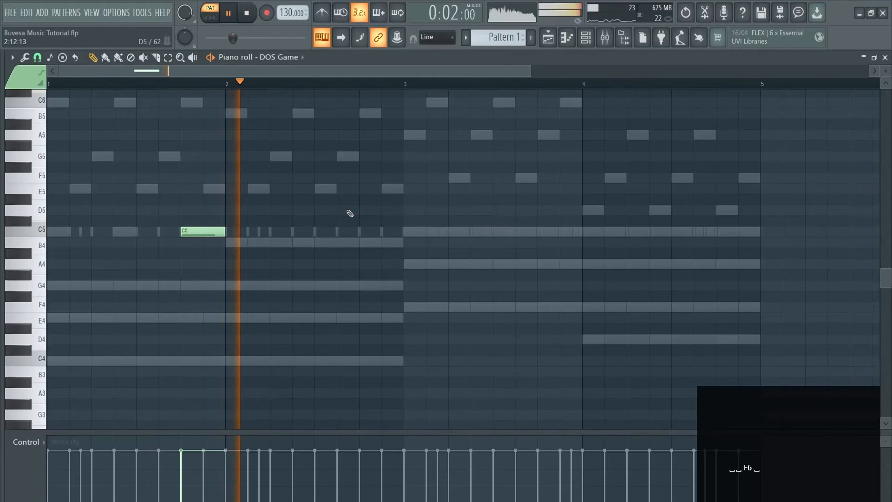
key("space")
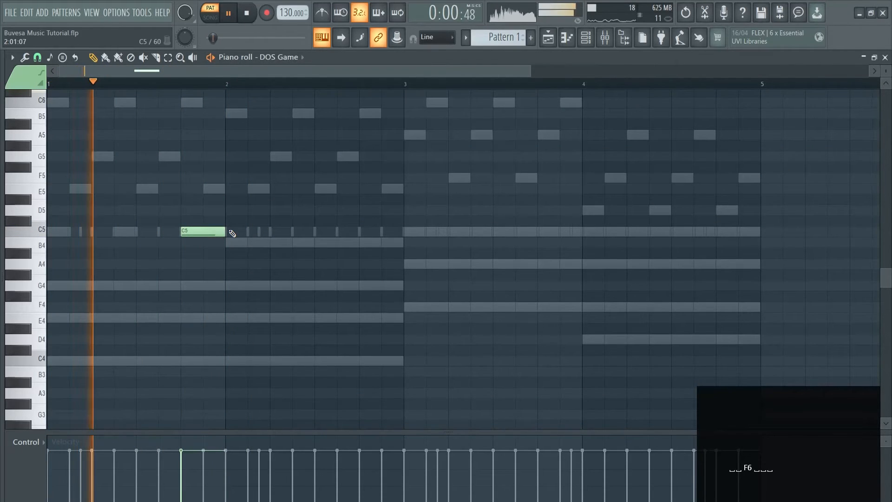
key("space")
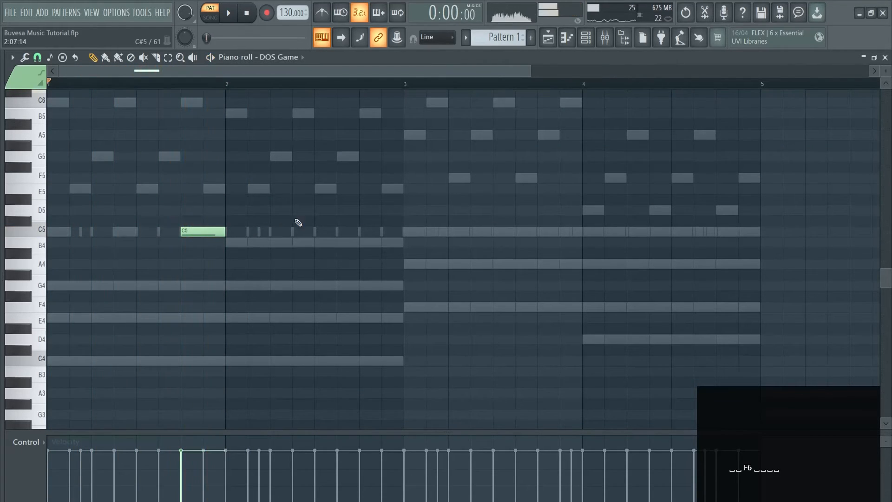
Examine the master track's Fruity Limiter in the mixer during brief playback, and close both windows.
left_click(611, 42)
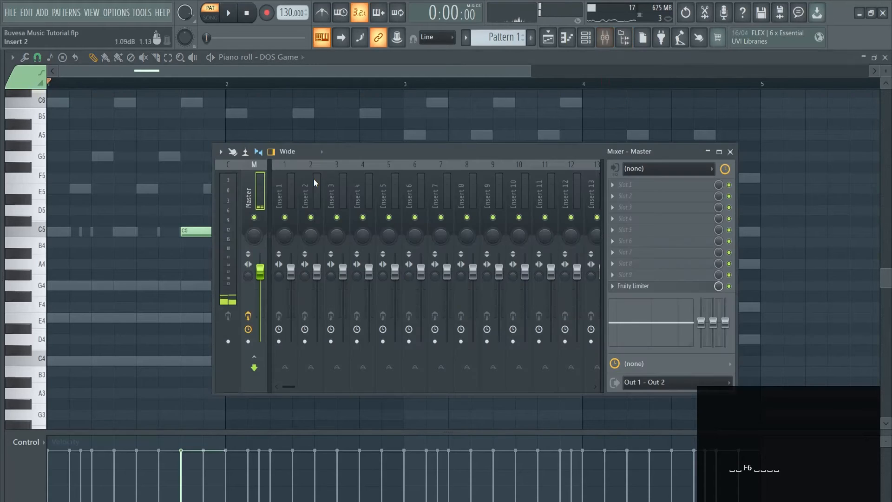
left_click(646, 289)
left_click_drag(521, 387, 514, 237)
key("space")
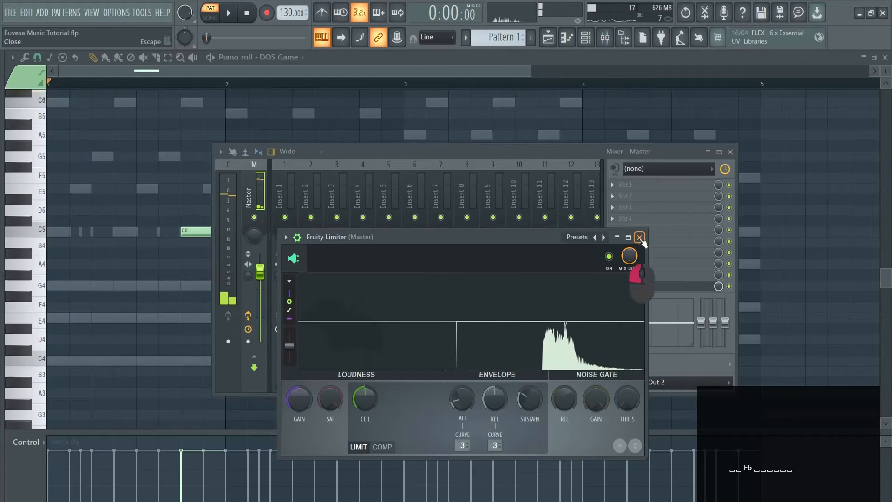
left_click(639, 237)
left_click(730, 151)
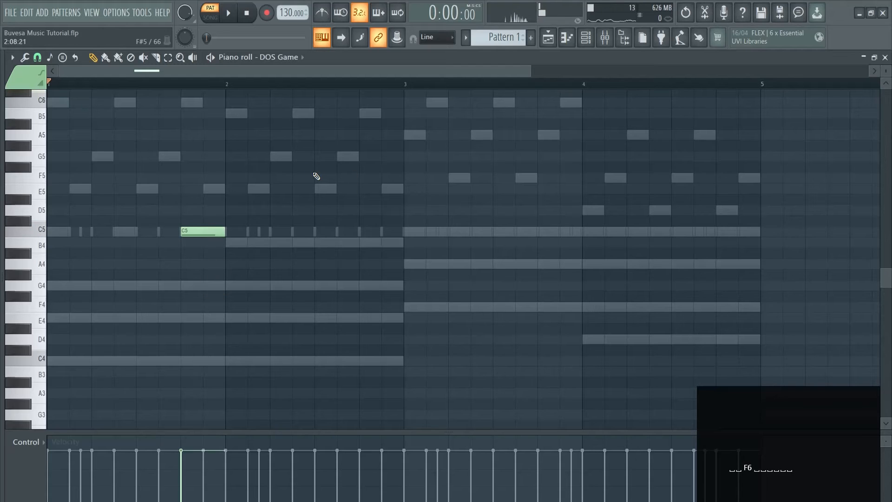
Add one-beat F5 and E5 notes on beats 3 and 4 of bar 2 in DOS Game, and play the pattern.
left_click(316, 177)
left_click(362, 189)
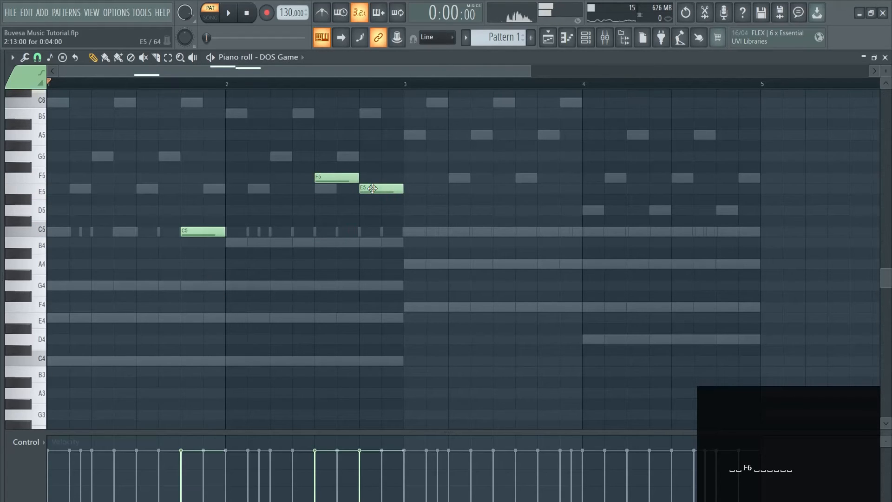
key("space")
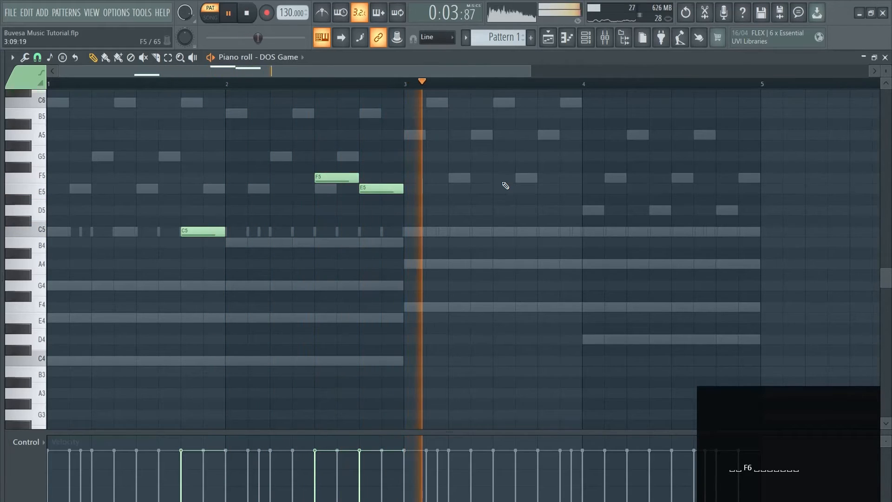
scroll(515, 209, "up", 3)
key("space")
Add one-beat DOS Game notes: D5 on the last beat of bar 3, A5 and G5 on beats 3 and 4 of bar 4, and start playback.
left_click_drag(485, 171, 550, 274)
left_click(561, 253, "ctrl")
left_click_drag(660, 196, 699, 223)
left_click(759, 196, "ctrl")
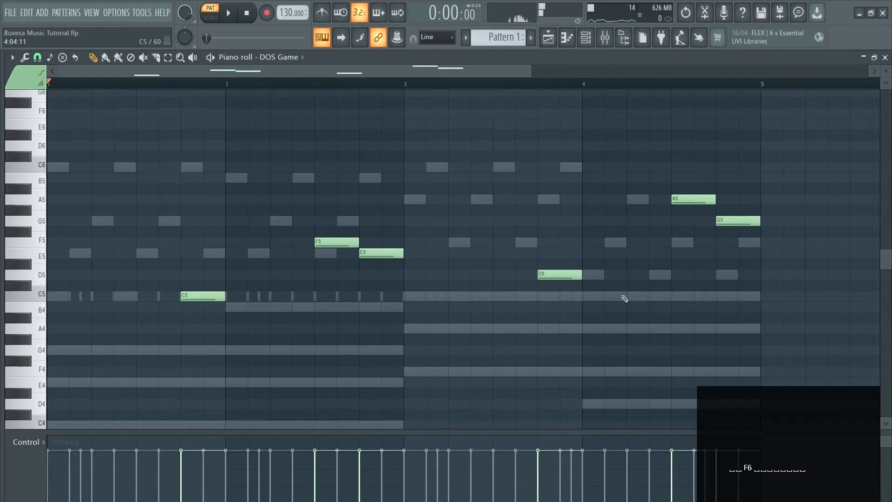
key("space")
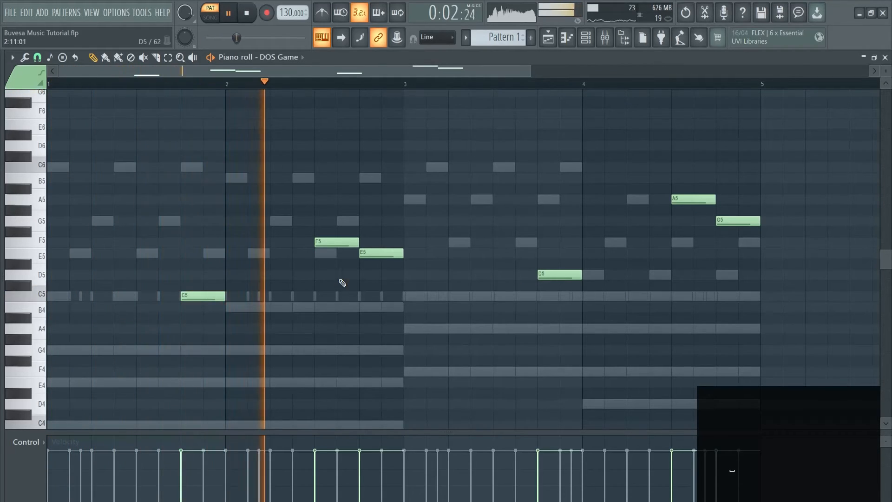
Show the channel rack and slightly lower the Pan Flute and DOS Game channel volumes while the pattern plays.
key("F6")
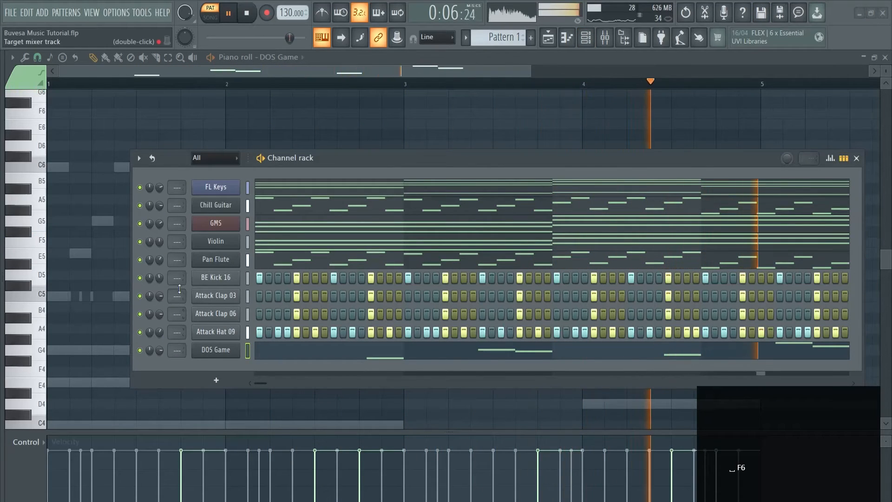
left_click_drag(158, 262, 159, 266)
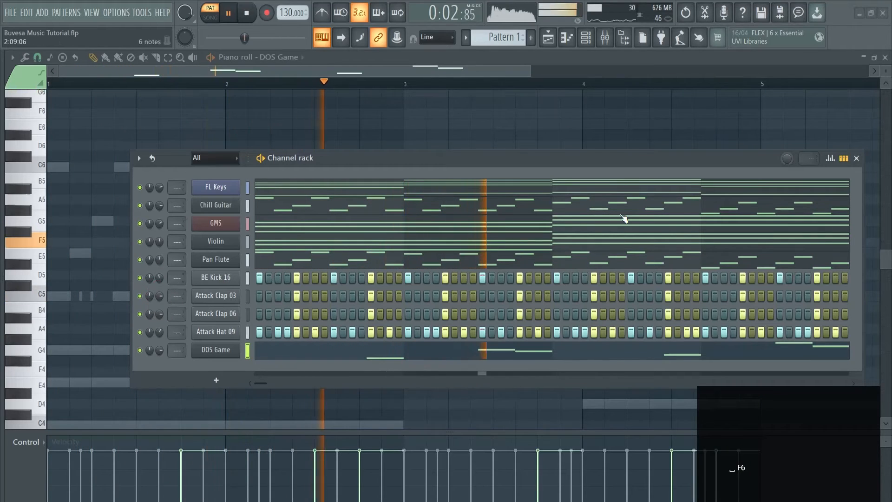
left_click_drag(160, 354, 159, 357)
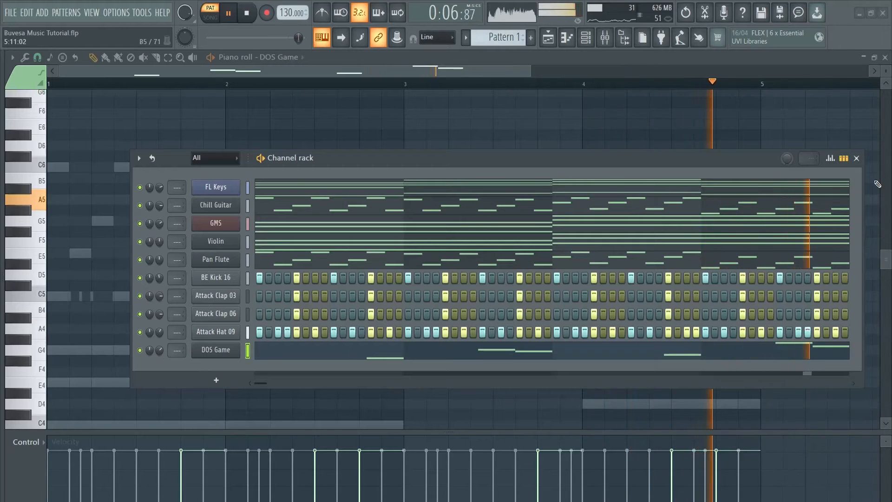
Stop the pattern and switch from the piano roll to the playlist with the channel rack displayed over it.
key("space")
left_click(856, 158)
key("F5")
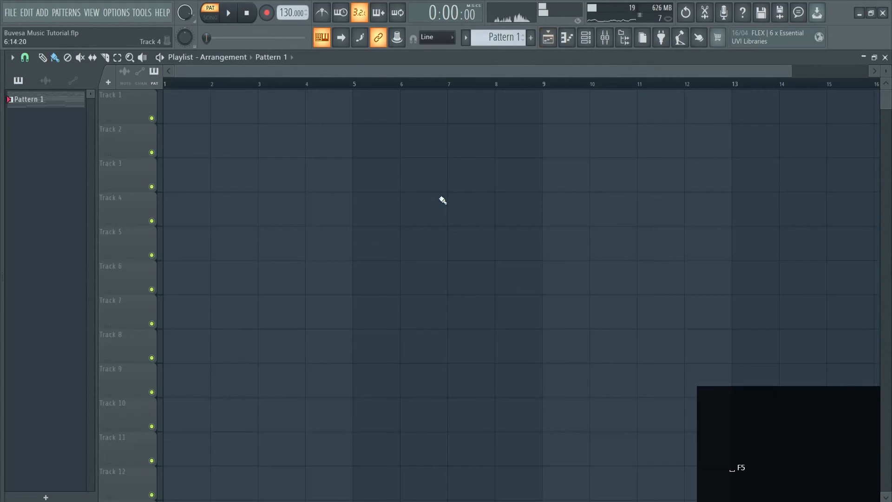
key("F6")
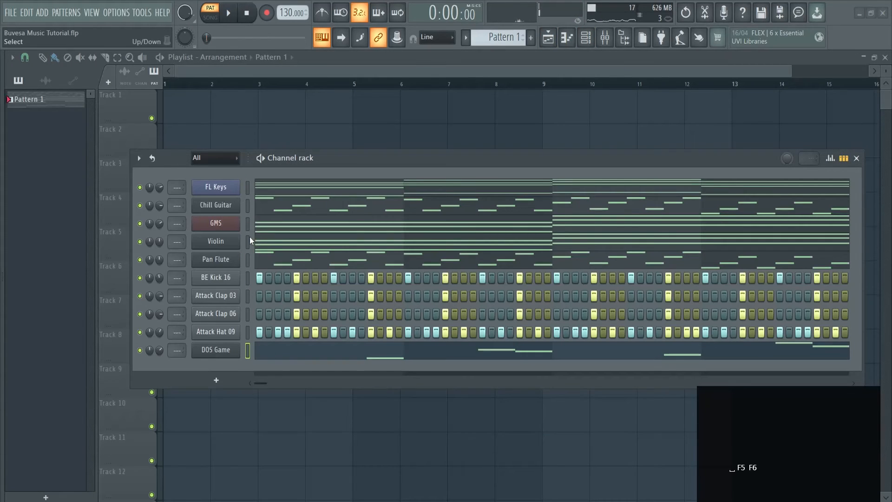
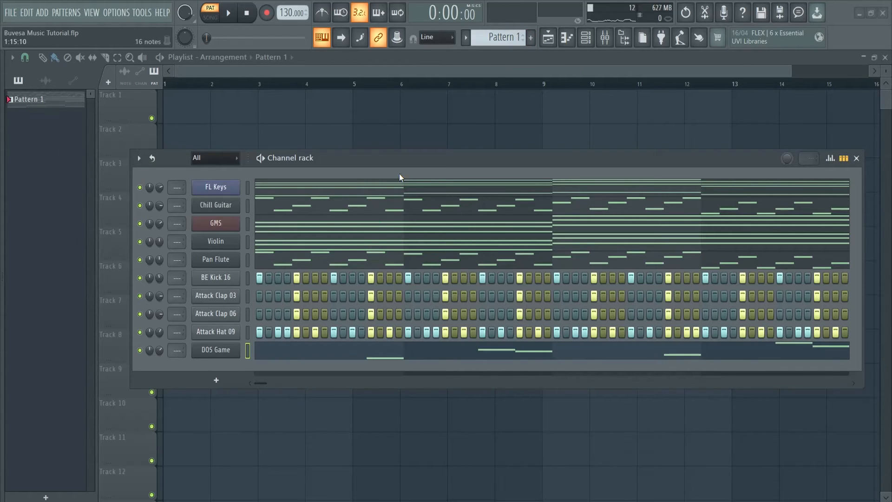
Close the channel rack and split Pattern 1 by channel into separate instrument patterns.
left_click(856, 159)
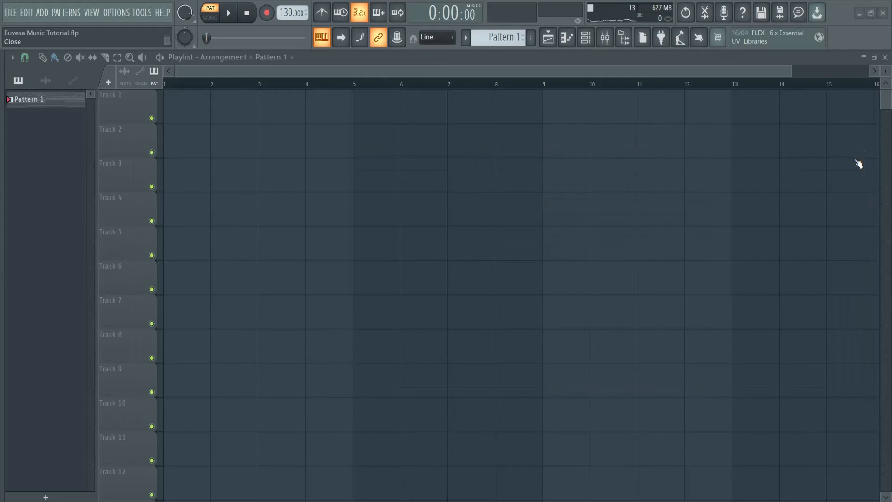
right_click(45, 94)
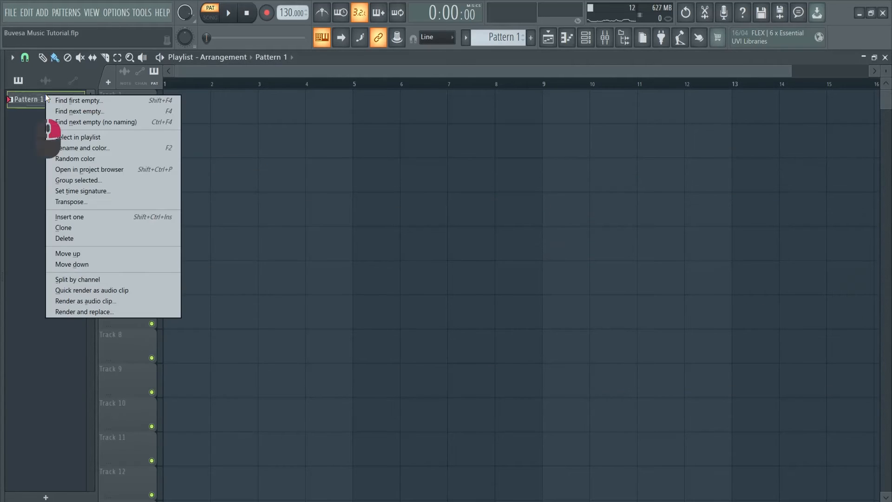
left_click(63, 278)
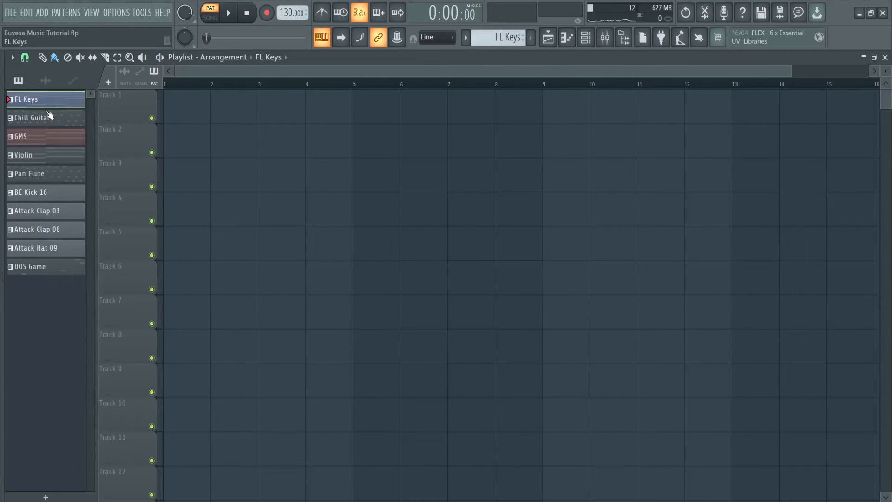
Place all ten split patterns at bar 1 on tracks 1 to 10, briefly play them in song mode, and deselect the clips.
left_click(49, 267, "shift")
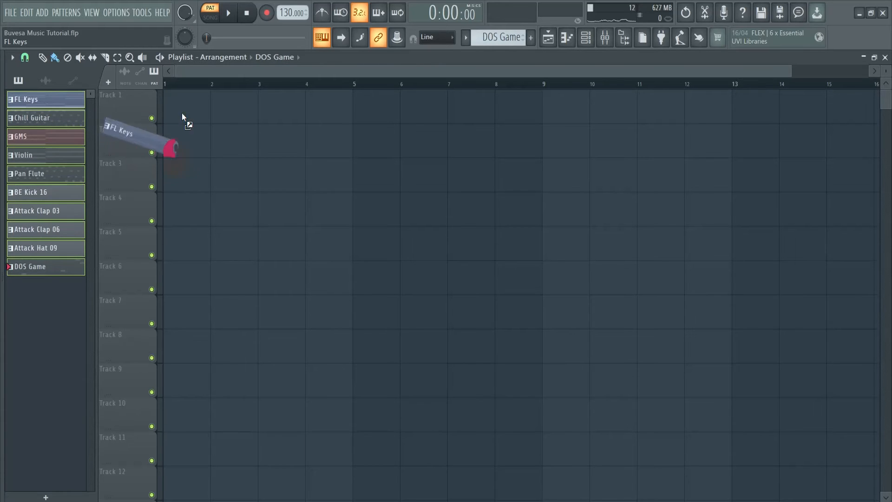
left_click_drag(182, 113, 175, 103)
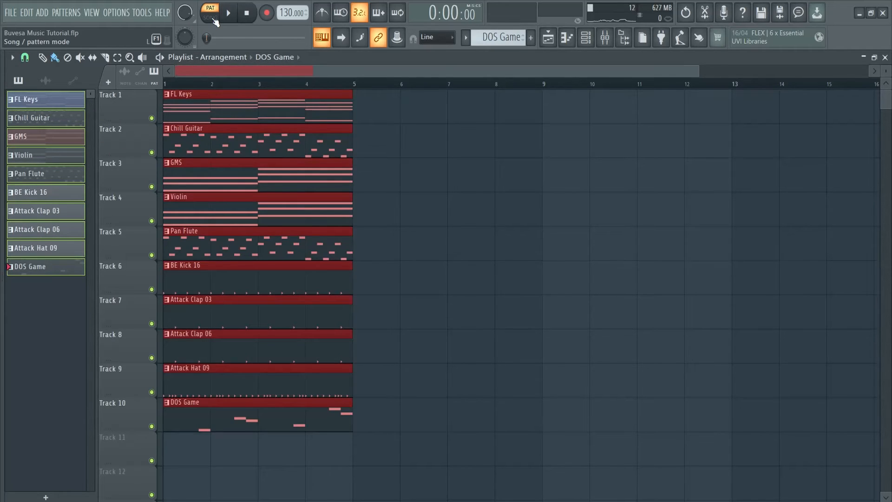
left_click(230, 18)
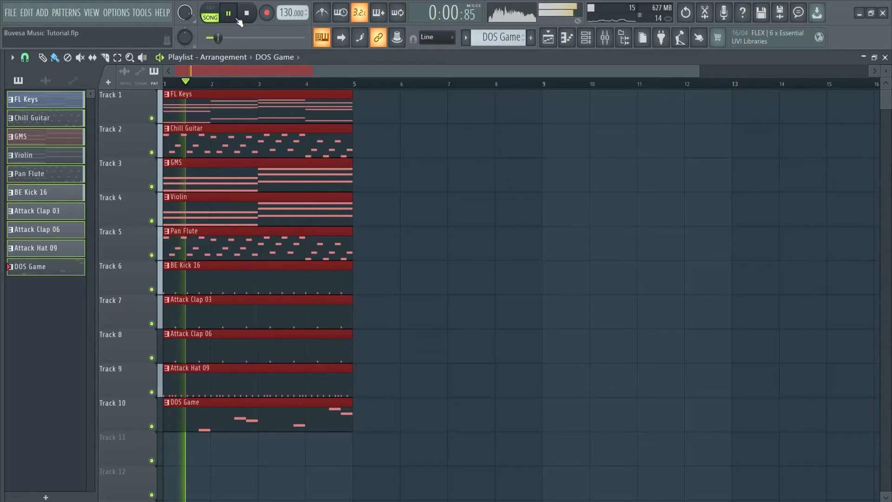
left_click(247, 19)
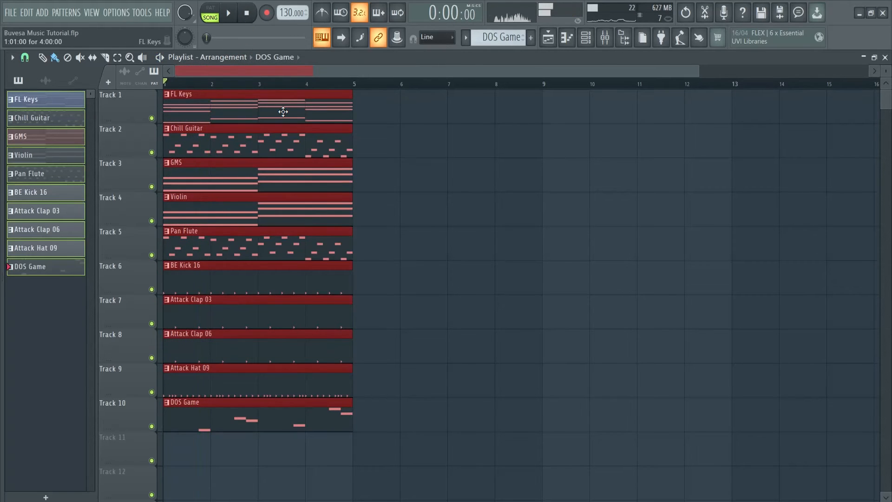
left_click(438, 266)
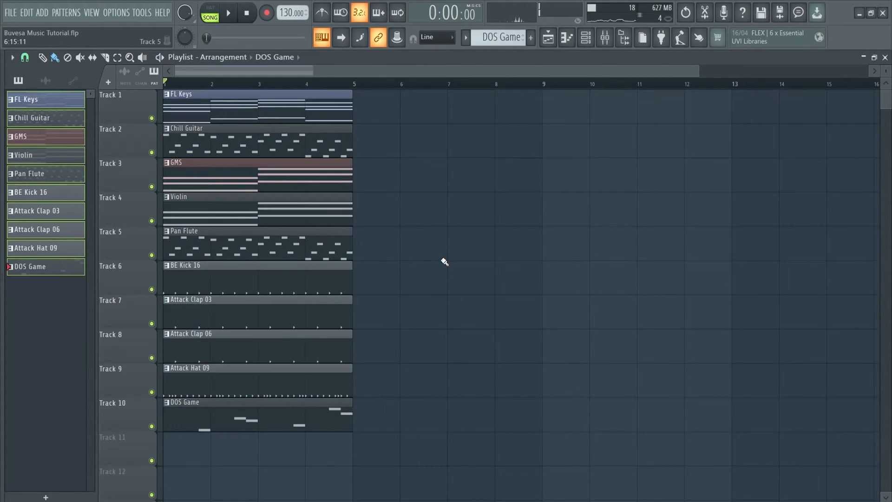
Duplicate the four-bar block of all ten clips end to end until the arrangement reaches bar 29.
left_click_drag(424, 448, 202, 89)
key("ctrl+b")
key("ctrl+b")
key("ctrl+b")
key("ctrl+b")
key("ctrl+b")
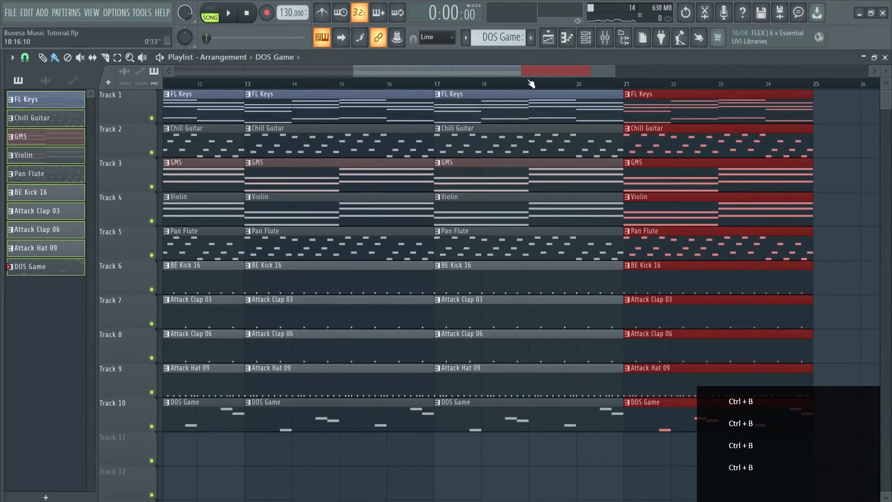
left_click_drag(529, 70, 598, 69)
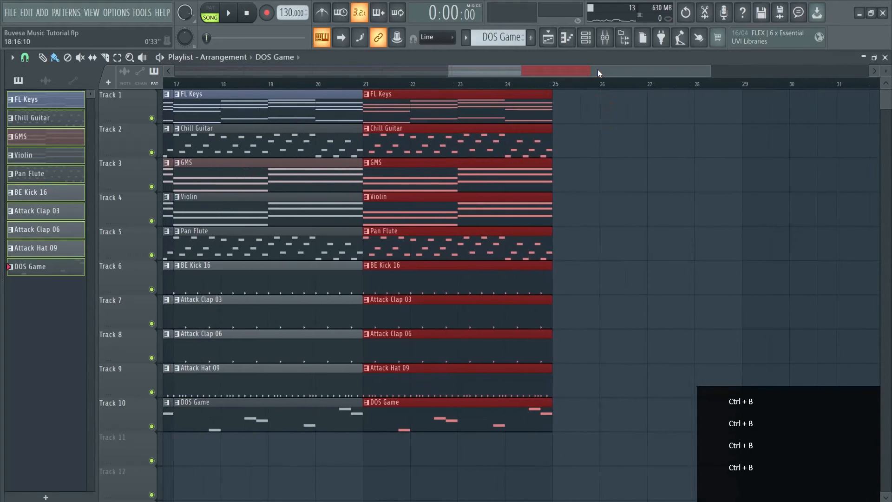
left_click_drag(417, 94, 588, 94)
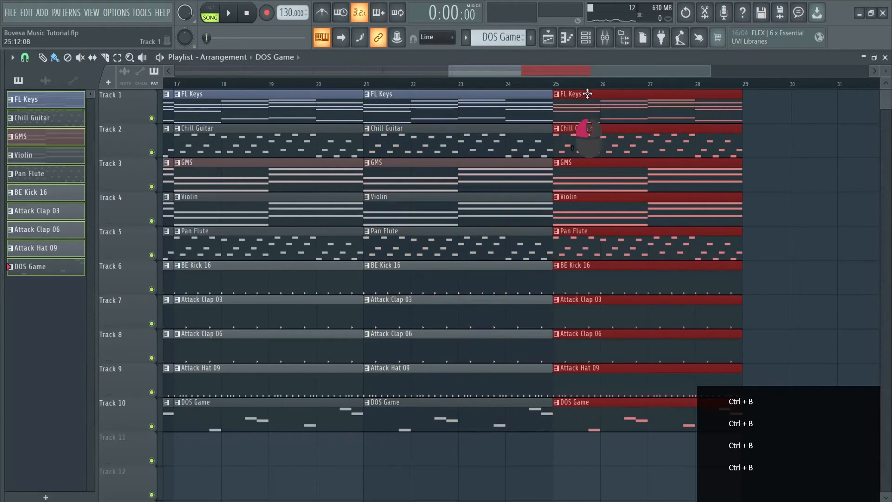
left_click(795, 159)
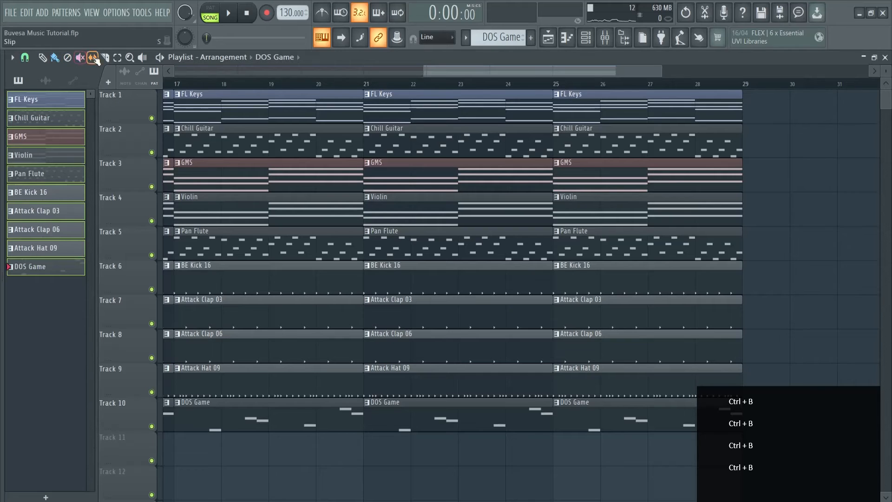
Try the 1/2 step snap setting in the playlist and restore snapping to Bar.
left_click(25, 59)
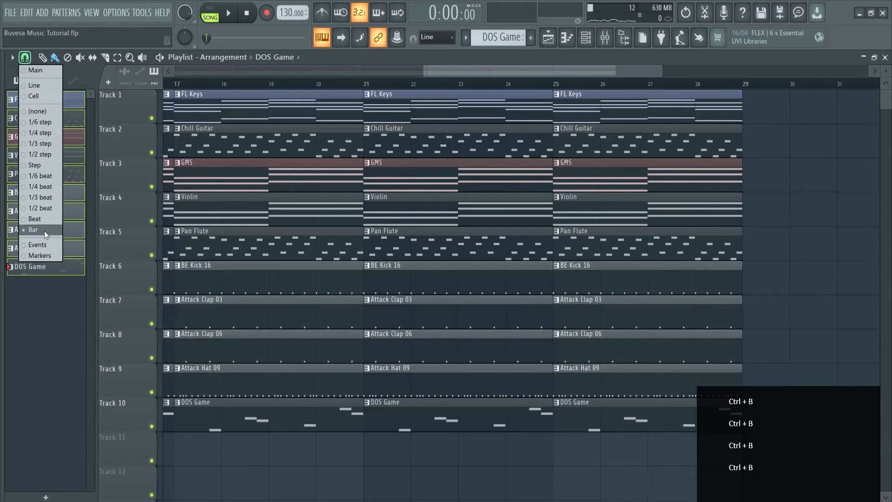
left_click(46, 144)
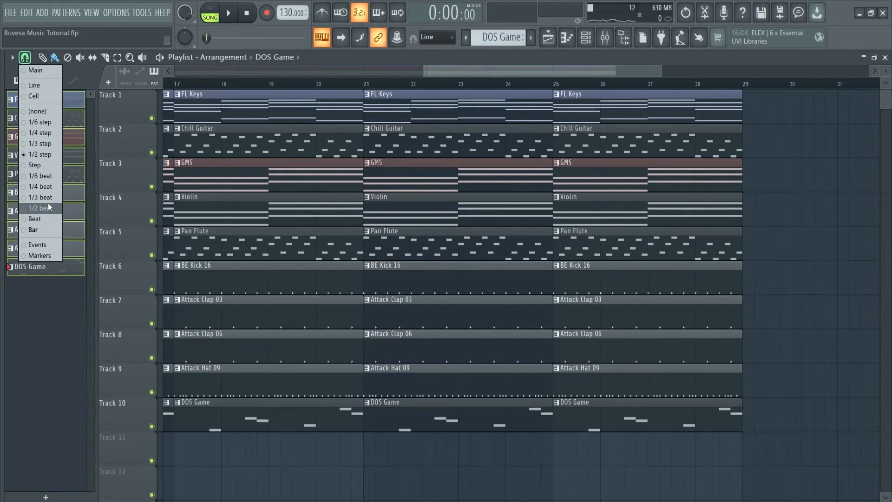
left_click(41, 233)
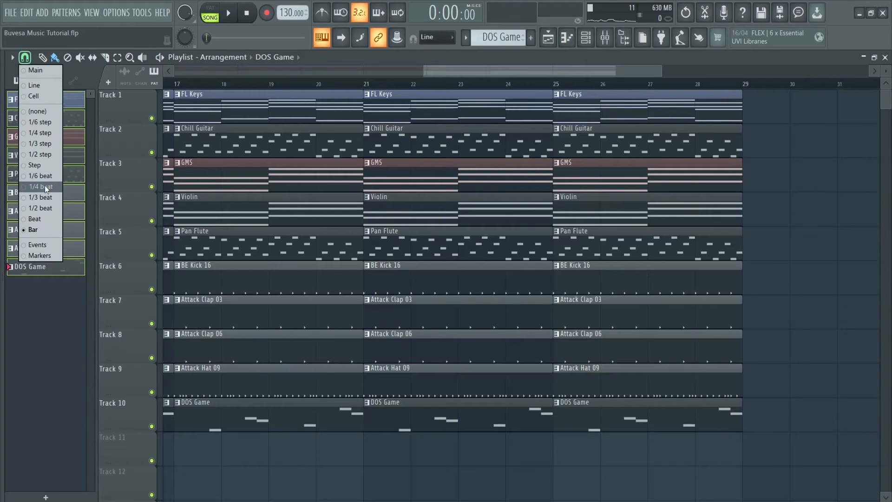
left_click(27, 333)
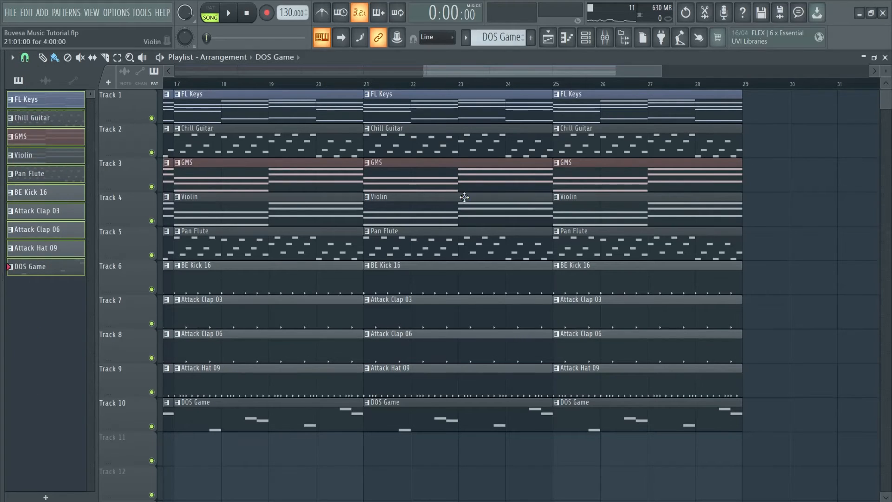
Delete the clips on tracks 2 to 10 in bars 1 to 4, keeping only FL Keys there, and start playback.
left_click_drag(425, 71, 82, 72)
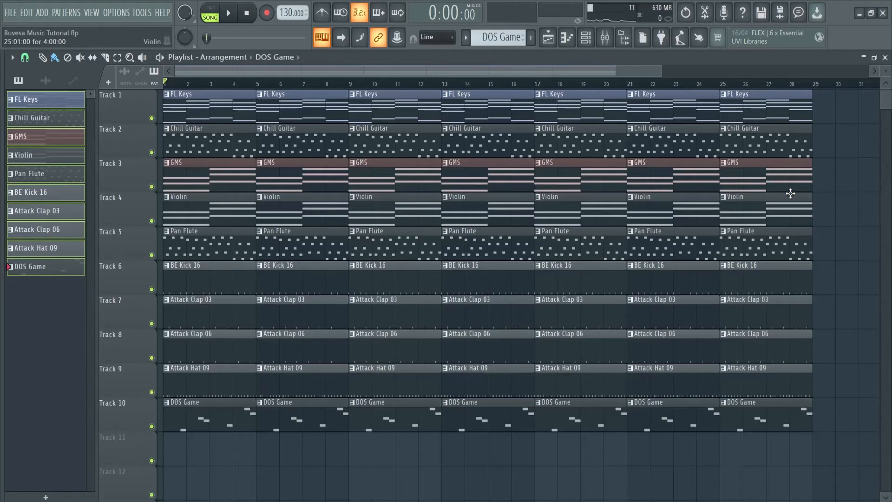
mouse_move(306, 471)
left_mouse_down()
mouse_move(239, 435)
mouse_move(174, 209)
mouse_move(174, 148)
mouse_move(169, 163)
left_mouse_up()
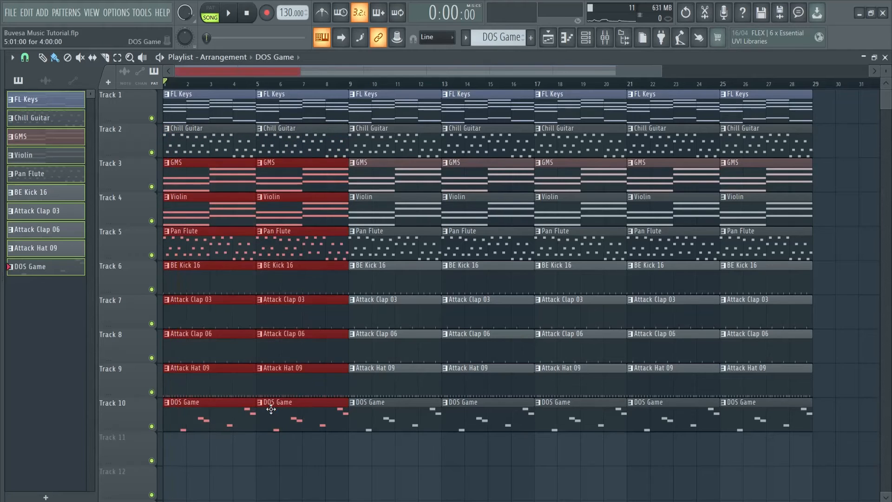
left_click_drag(207, 448, 179, 150)
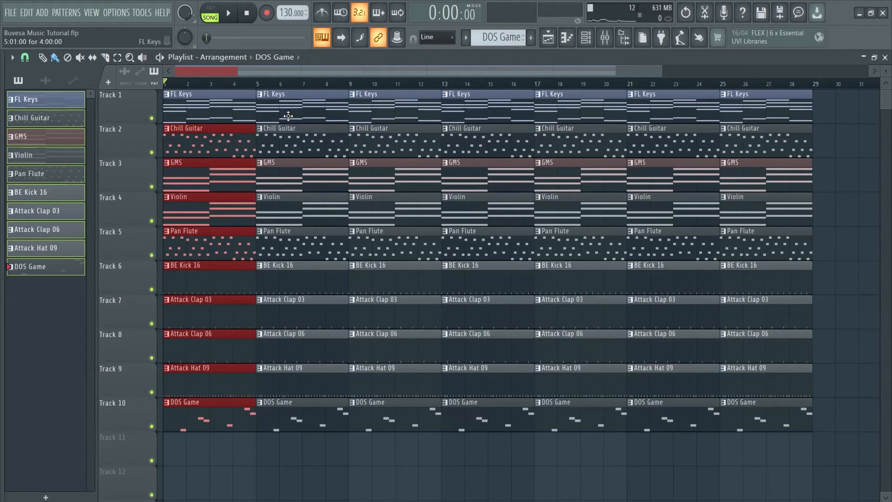
key("Delete")
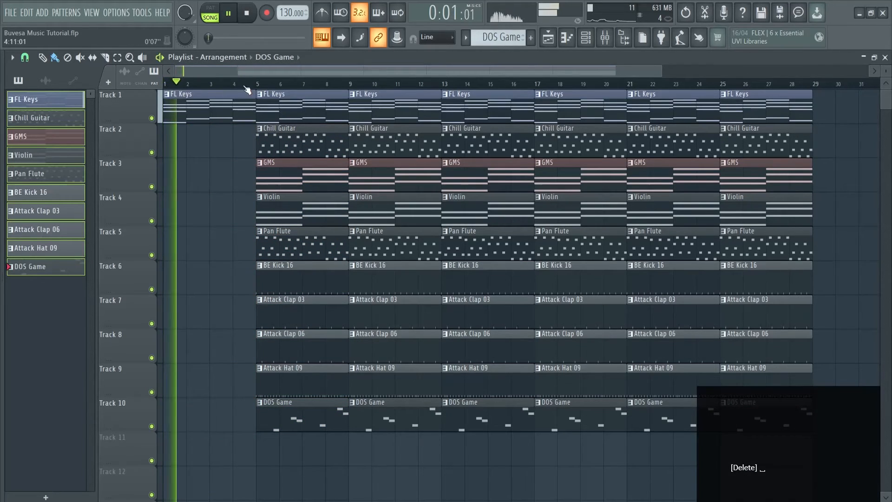
Delete the clips on tracks 3 to 10 in bars 5 to 8, keeping FL Keys and Chill Guitar.
left_click(249, 180, "ctrl")
left_click_drag(249, 180, 325, 427)
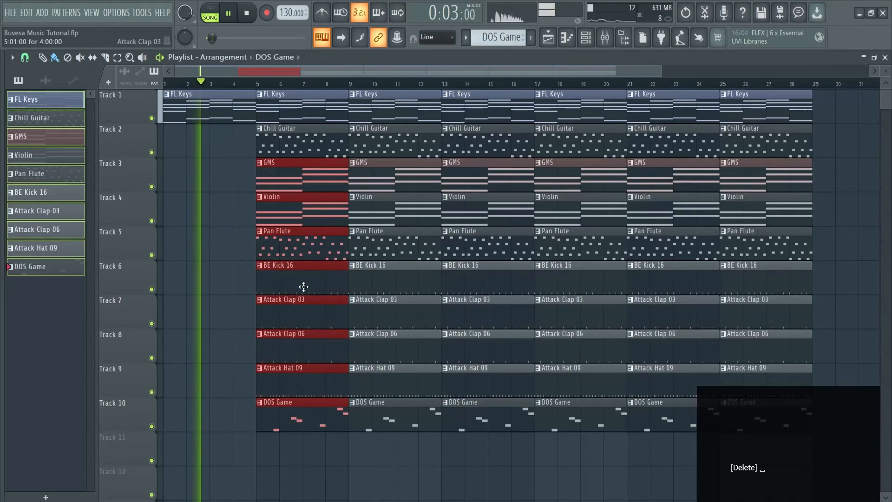
key("Delete")
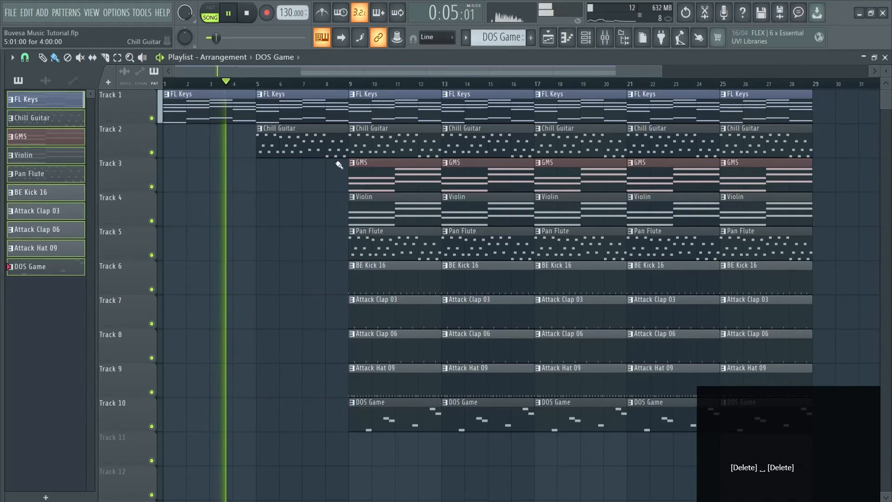
Delete the clips on tracks 5 to 10 in bars 9 to 12 and on tracks 6 to 10 in bars 13 to 16, and stop playback.
left_click_drag(326, 228, 417, 401)
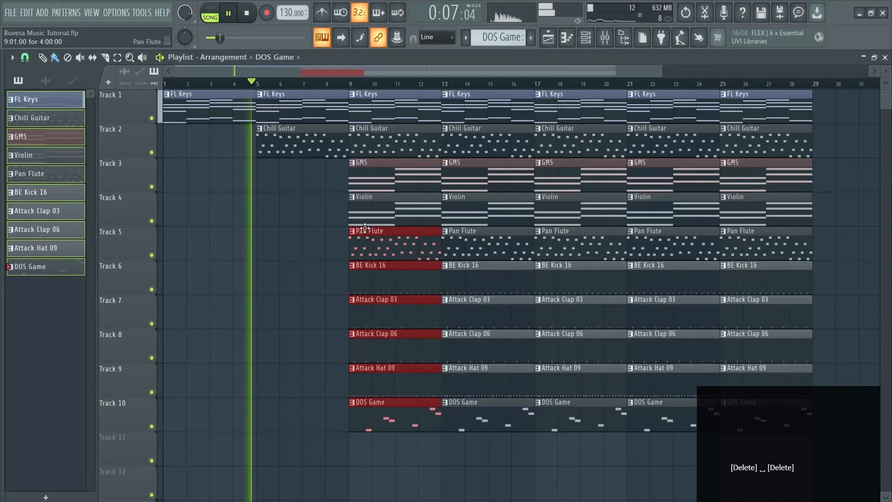
key("Delete")
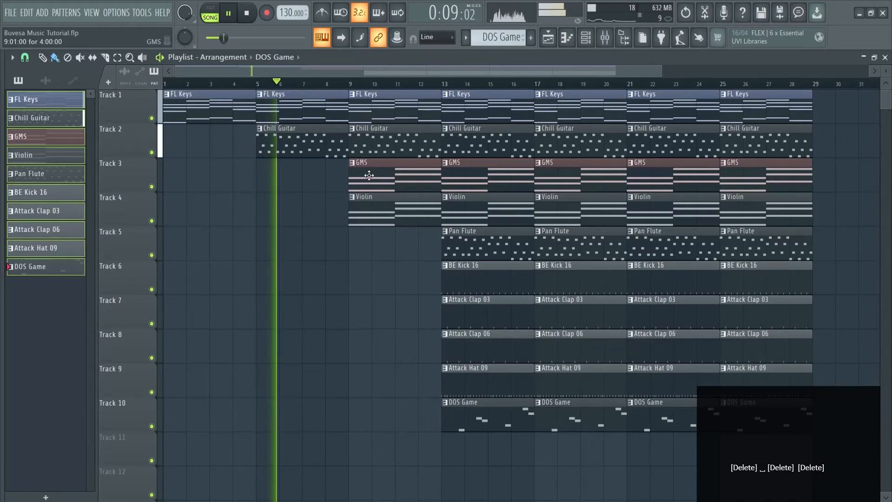
left_click_drag(427, 262, 467, 401)
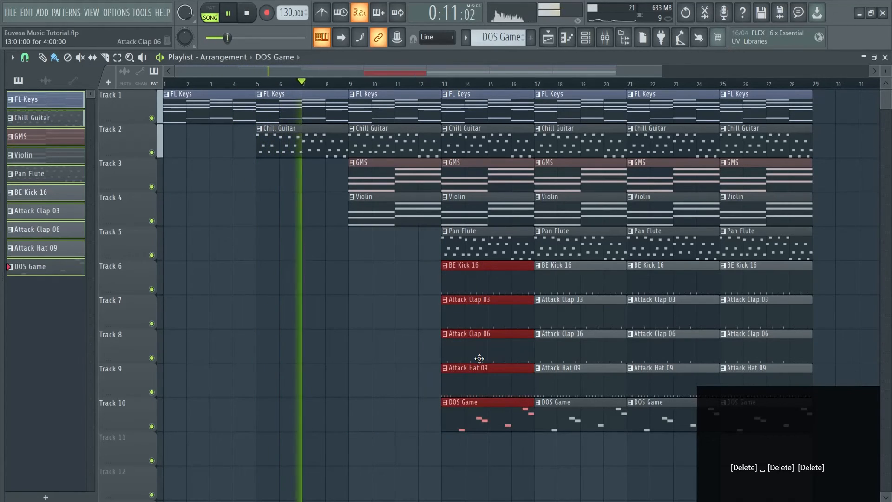
key("Delete")
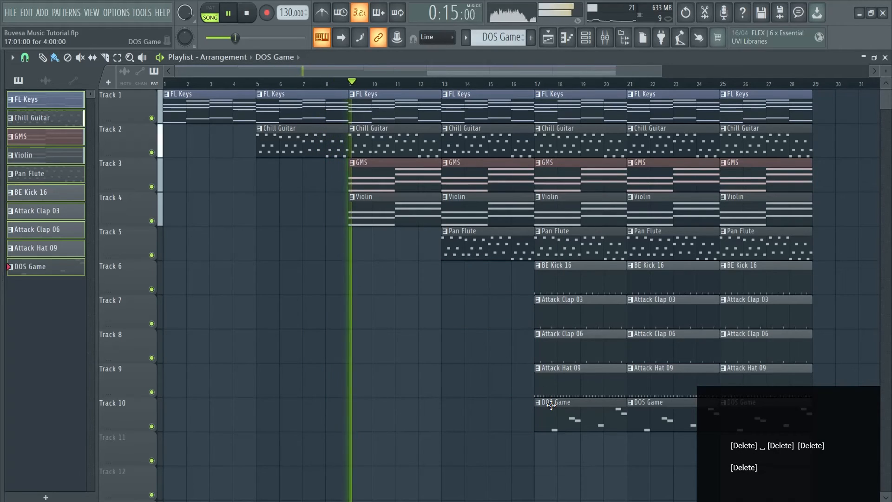
key("space")
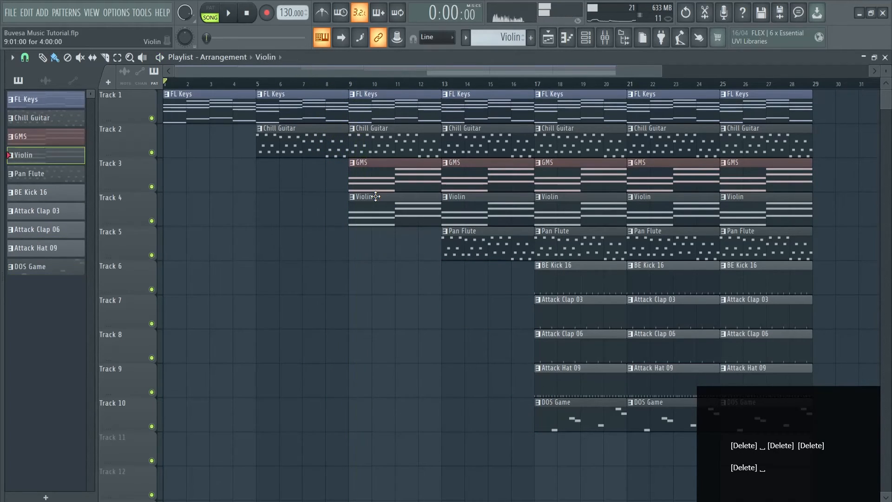
Adjust the Violin channel volume to about 37% while playing from bar 9, and close the channel rack.
key("F6")
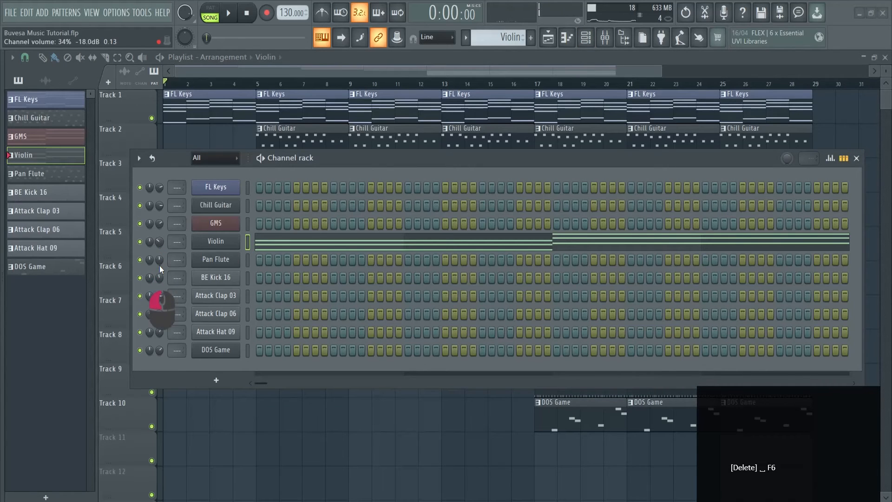
left_click_drag(407, 160, 403, 294)
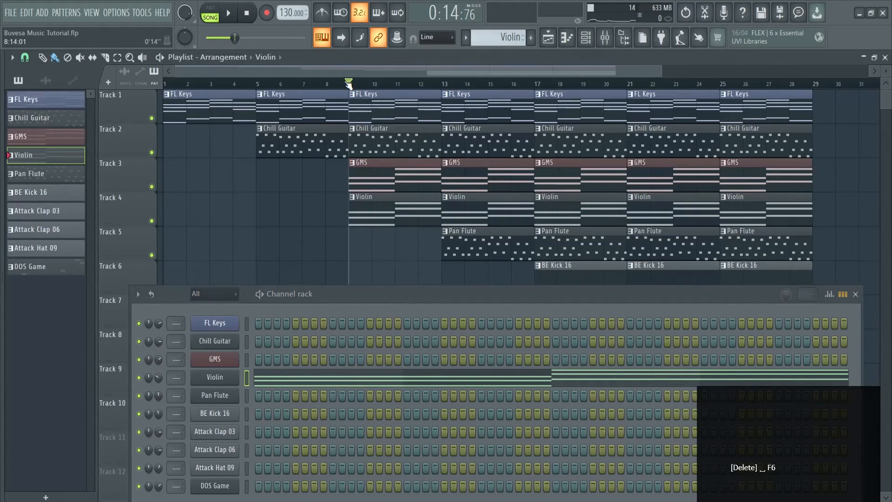
key("space")
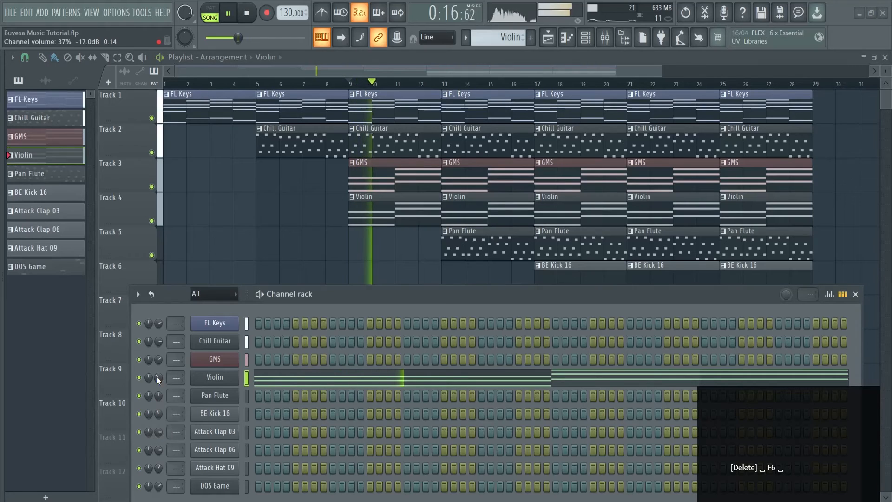
left_click_drag(461, 293, 440, 217)
left_click(836, 219)
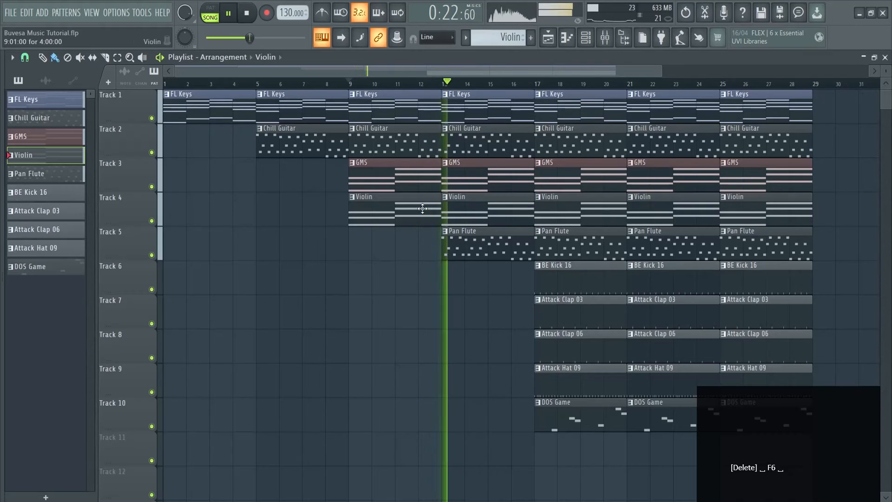
Stop playback and delete the BE Kick 16, Attack Clap 03 and Attack Clap 06 clips in bars 17 to 20.
left_click_drag(469, 69, 571, 63)
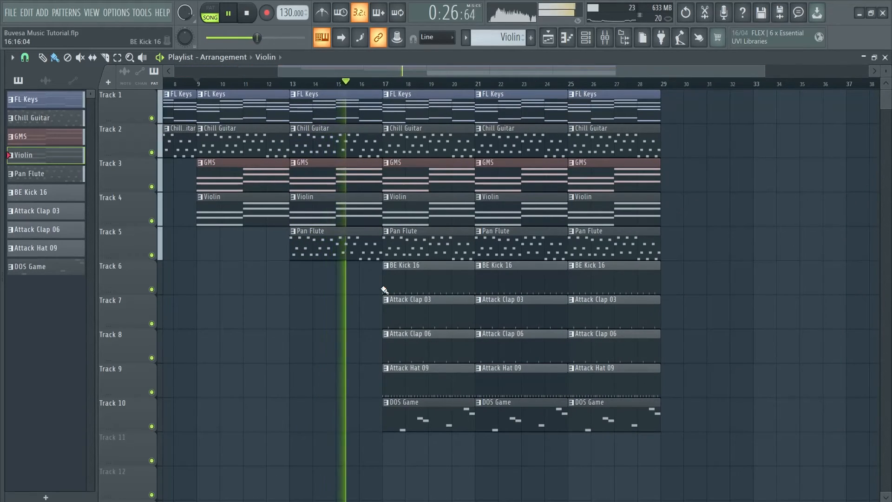
left_click_drag(346, 275, 428, 437)
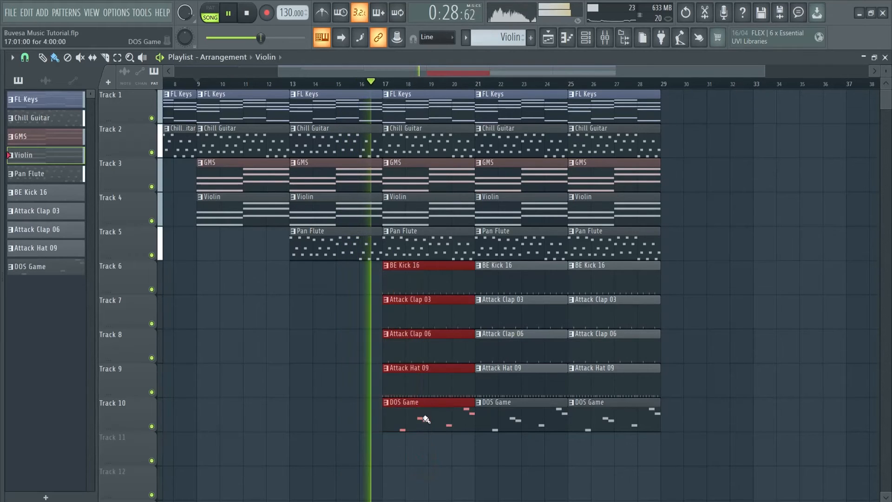
key("space")
left_click(355, 373)
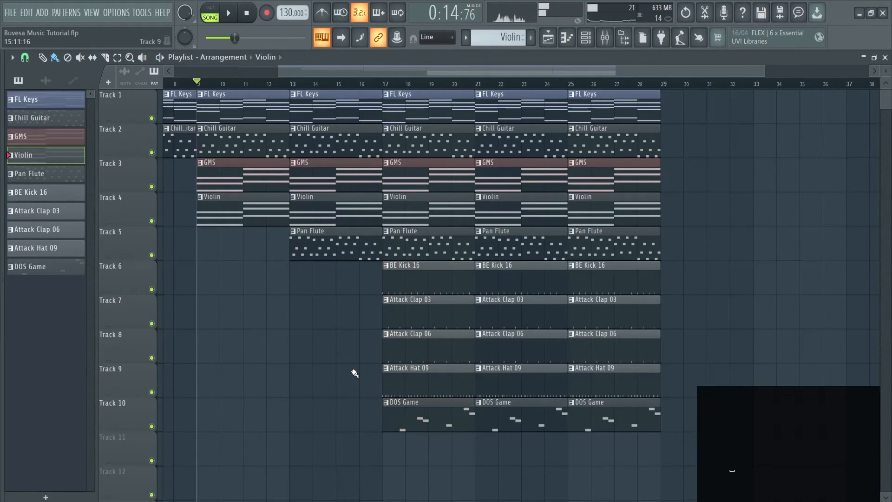
right_click(381, 279)
right_click(400, 316)
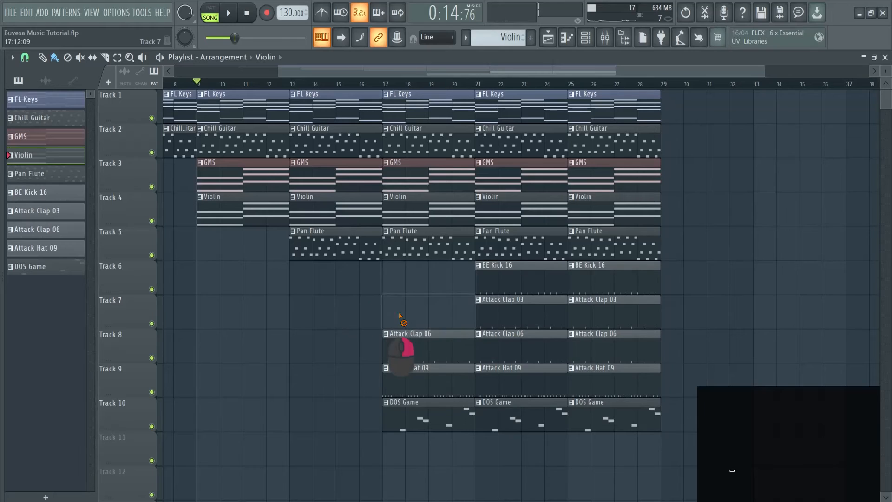
right_click(414, 338)
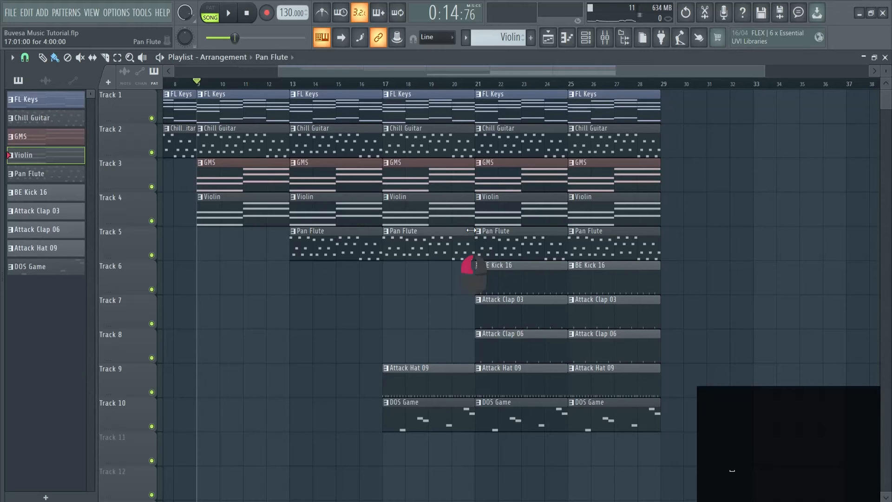
Shorten the GMS, Violin, Pan Flute and DOS Game clips at bar 17 to three bars, and play from just before bar 17.
left_click_drag(476, 204, 443, 196)
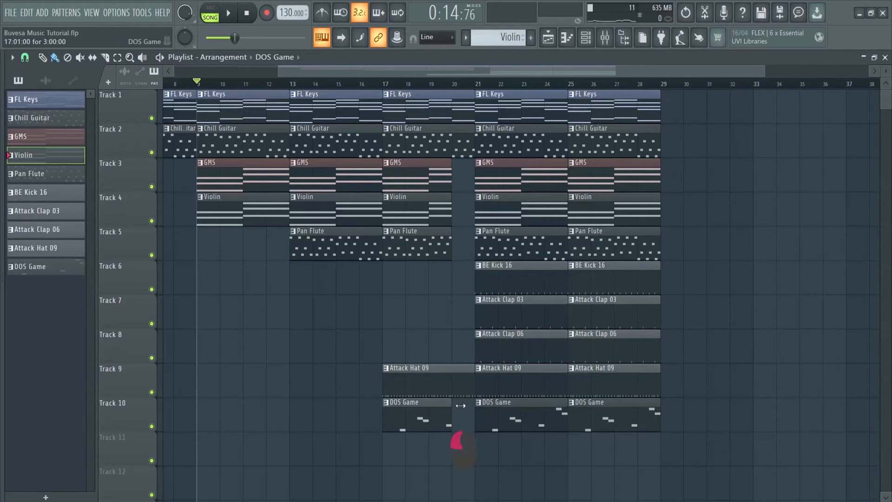
left_click(374, 88)
key("space")
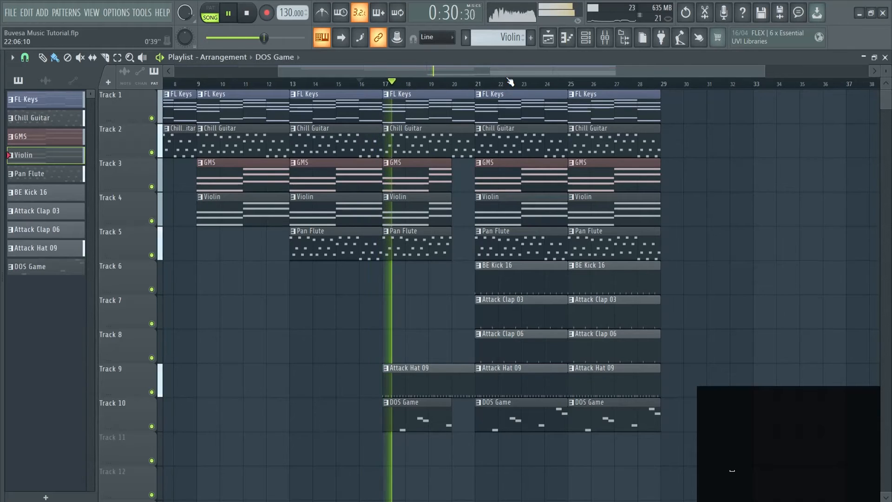
Duplicate all clips of bars 21 to 28 into bars 29 to 36, and clear the selection.
left_click_drag(509, 70, 573, 34)
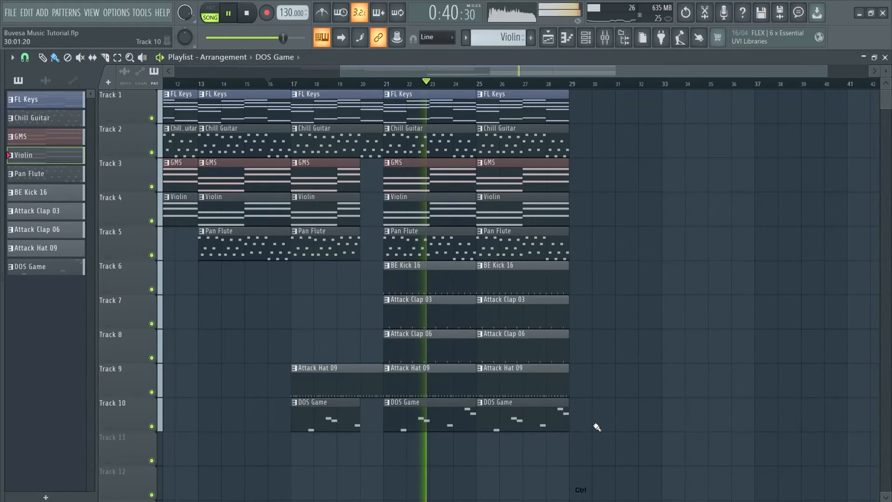
left_click_drag(587, 430, 384, 89)
key("ctrl+b")
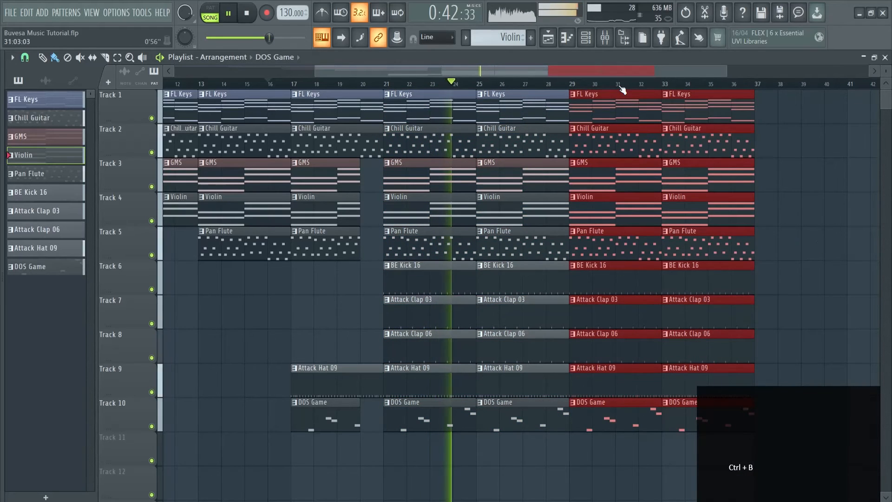
left_click_drag(584, 68, 627, 70)
left_click(655, 103, "ctrl")
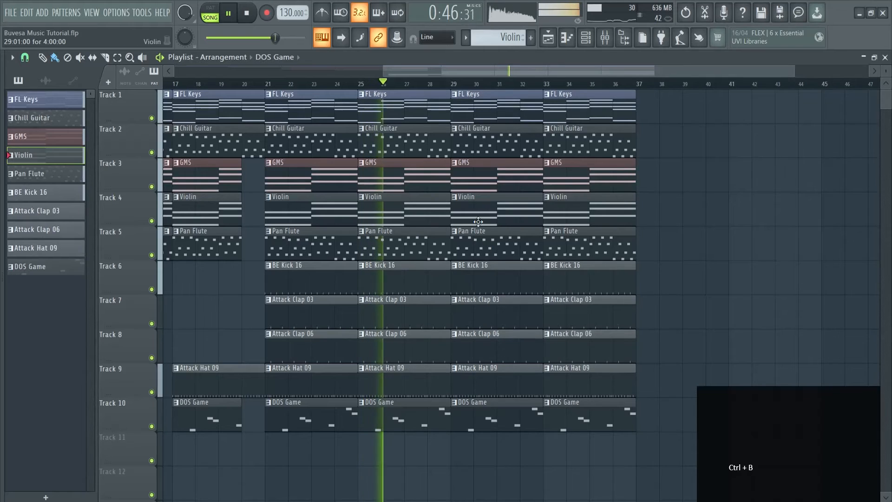
Delete the Chill Guitar and Pan Flute clips in bars 29 to 36.
right_click(492, 142)
right_click(560, 148)
right_click(562, 244)
right_click(469, 255)
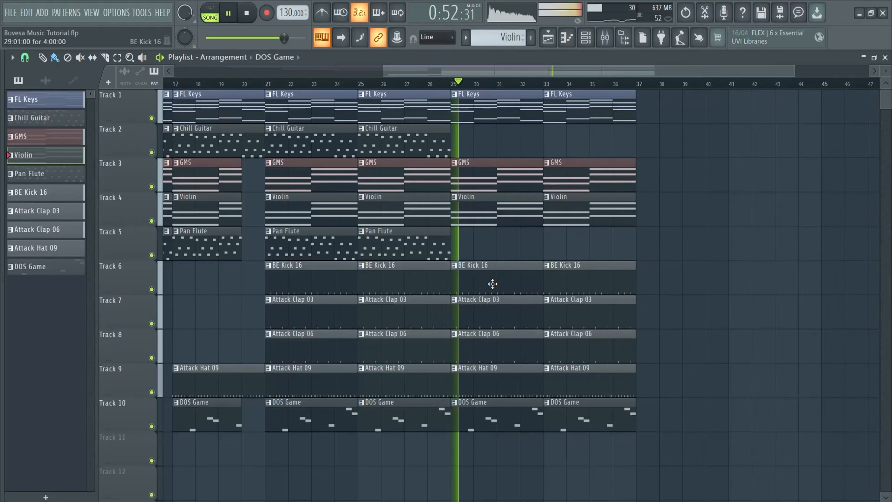
Duplicate all clips of bars 21 to 28 into bars 37 to 44, and clear the selection.
left_click_drag(404, 462, 298, 96)
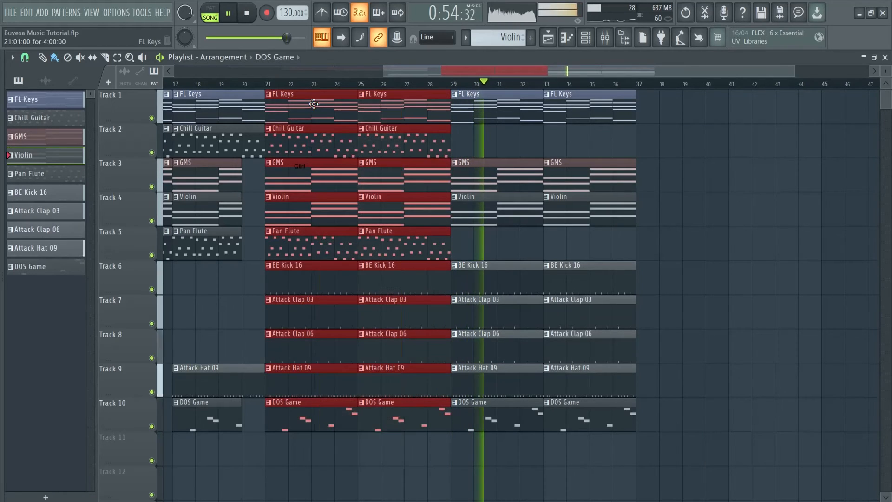
key("ctrl+b")
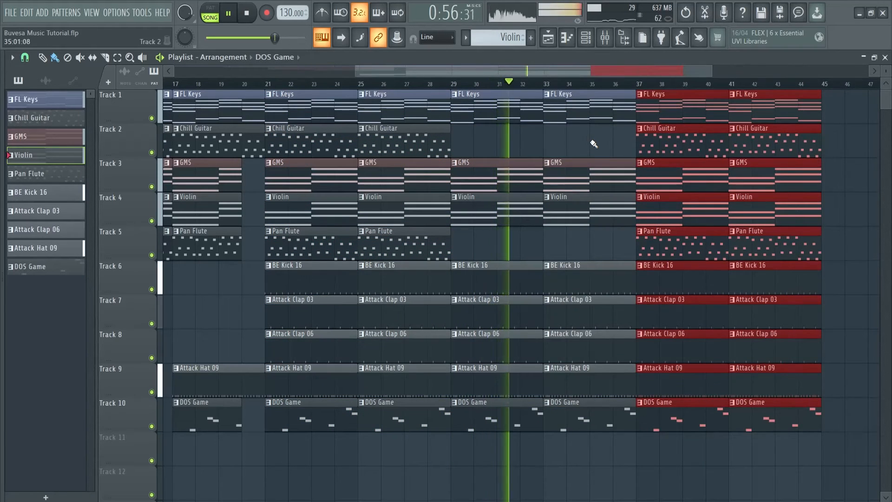
key("ctrl+d")
left_click_drag(574, 72, 635, 71)
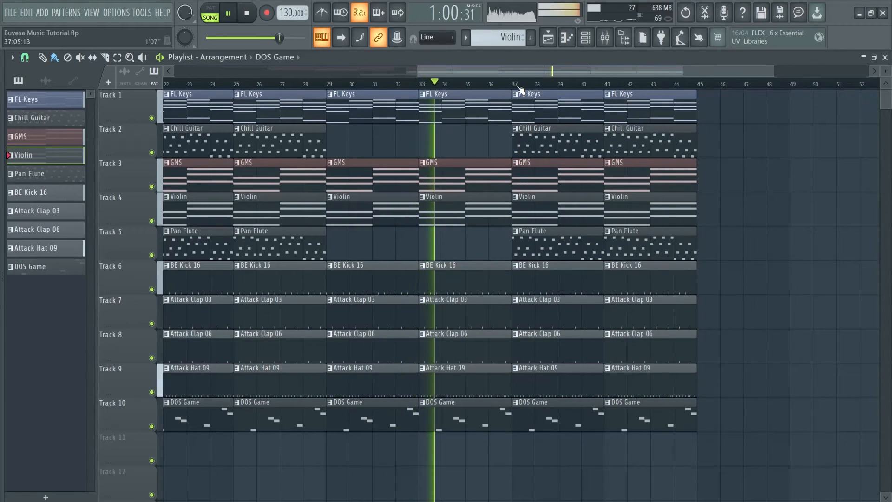
Duplicate all clips of bars 37 to 44 into bars 45 to 52, and stop playback.
left_click_drag(749, 466, 568, 110)
key("ctrl+b")
left_click(859, 191, "ctrl")
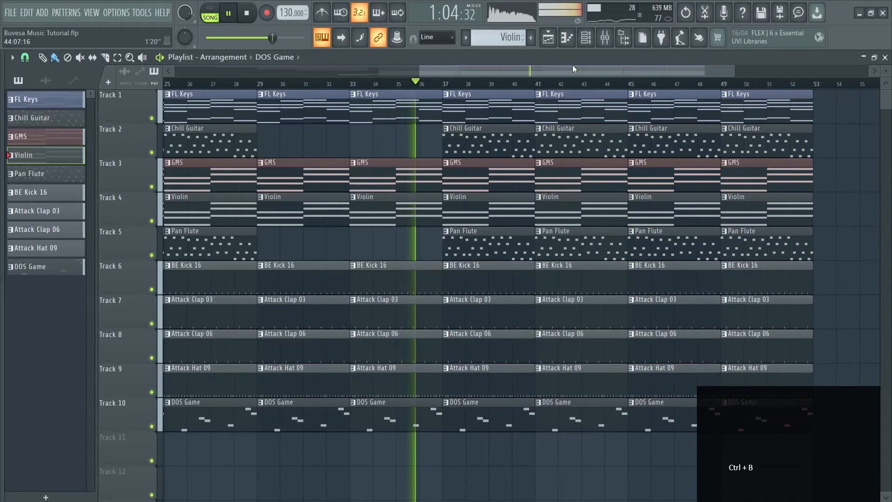
left_click_drag(593, 70, 604, 71)
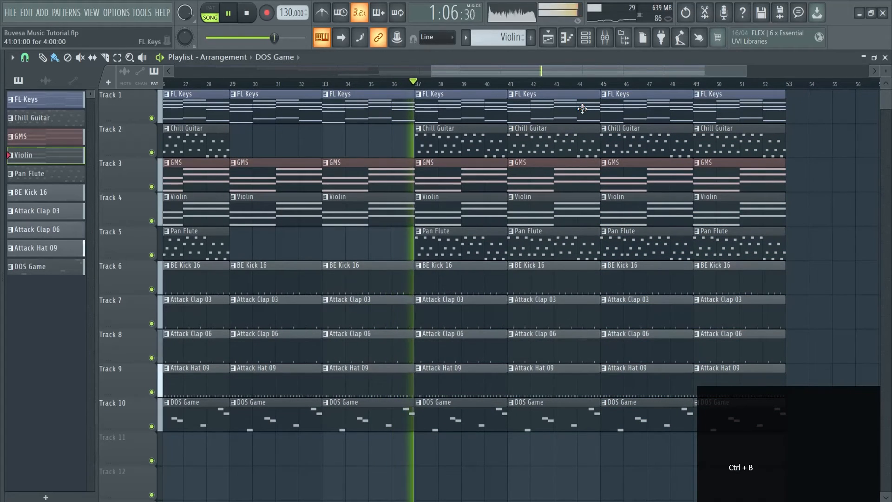
key("space")
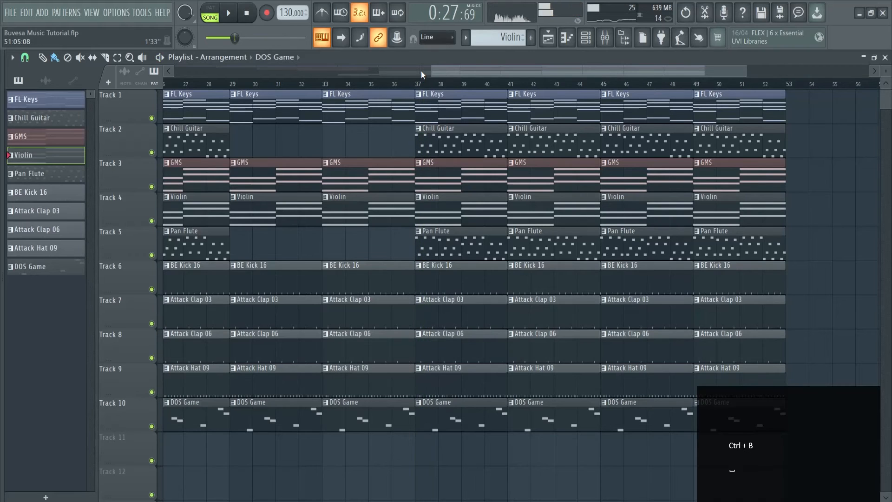
Copy all clips from bar 5 to the song's end so that the copy starts at bar 53, and clear the selection.
left_click_drag(432, 68, 66, 70)
scroll(513, 230, "down", 1)
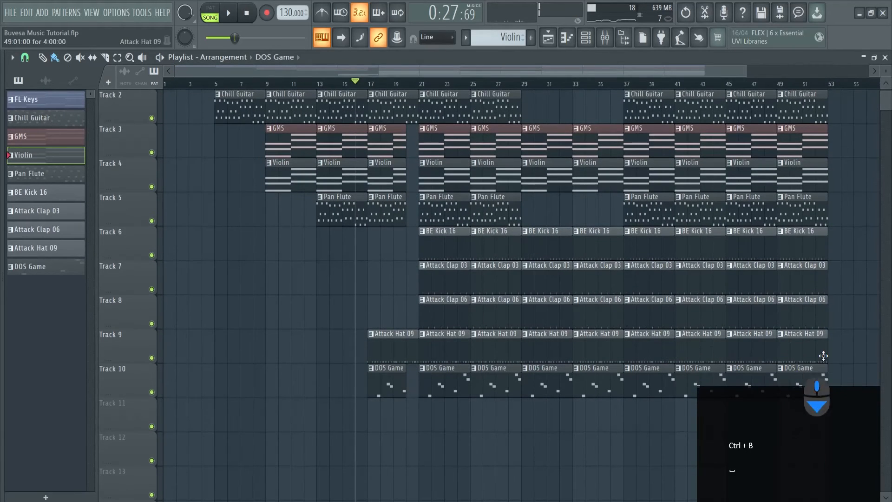
left_click_drag(840, 370, 230, 80)
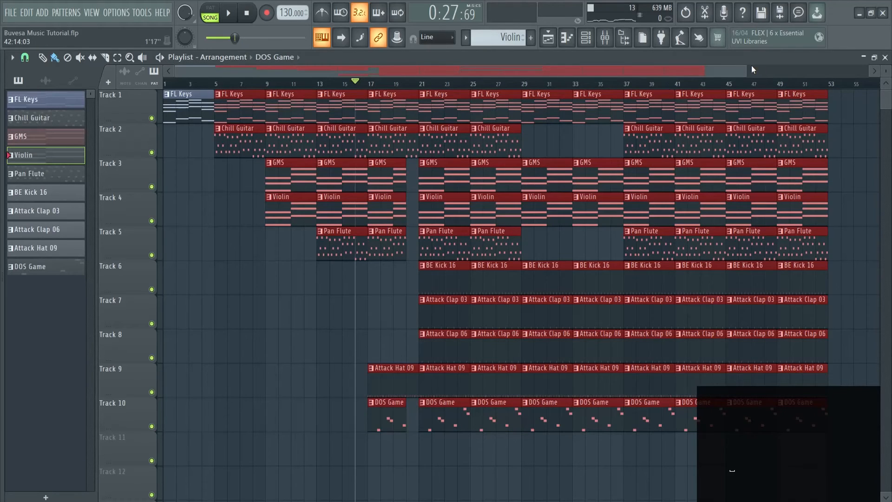
left_click_drag(744, 75, 890, 76)
mouse_move(227, 100)
left_mouse_down()
mouse_move(719, 99)
mouse_move(710, 99)
left_mouse_up()
key("ctrl+d")
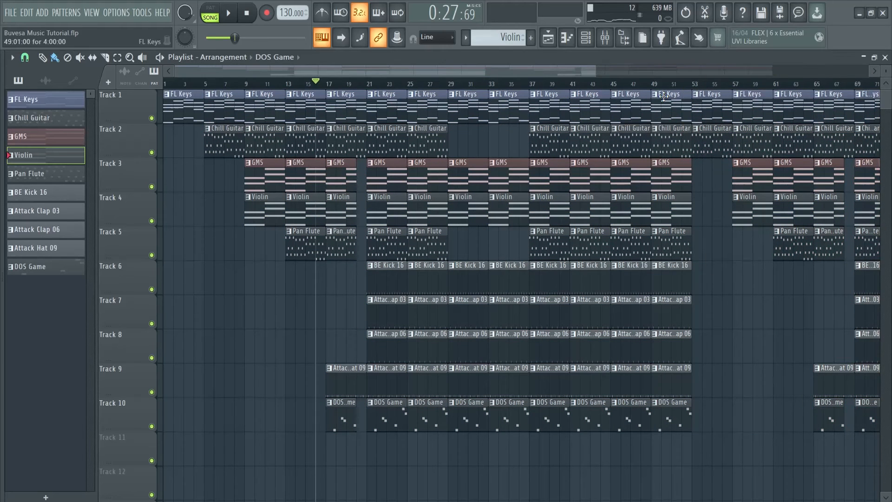
Extend the song's ending at bar 101 with FL Keys, Chill Guitar and Pan Flute clips.
left_click_drag(507, 72, 806, 83)
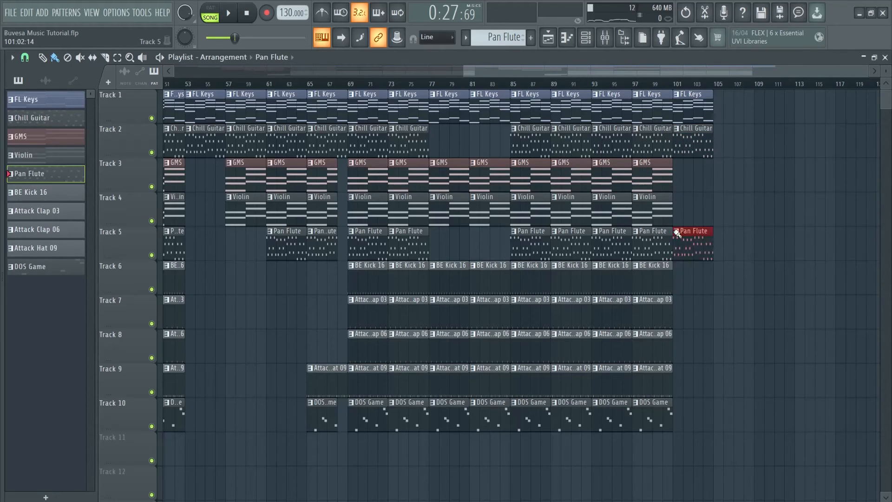
left_click(676, 231)
left_click(743, 122)
right_click(442, 6)
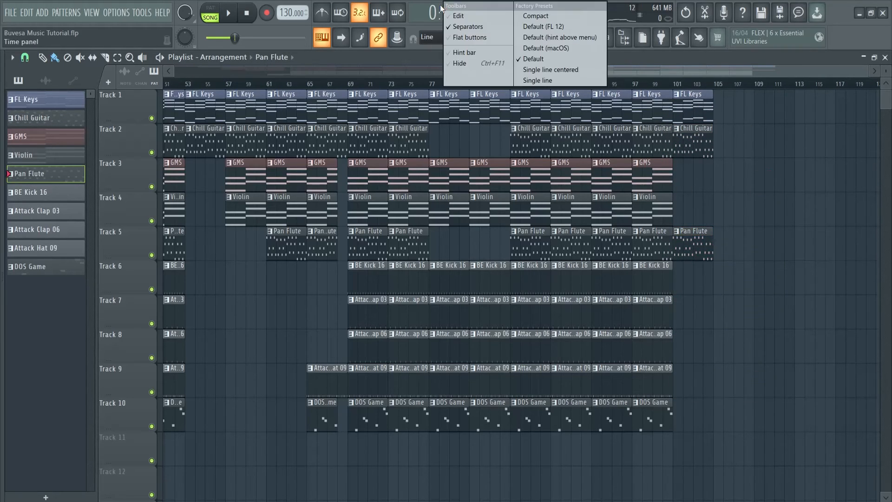
right_click(435, 17)
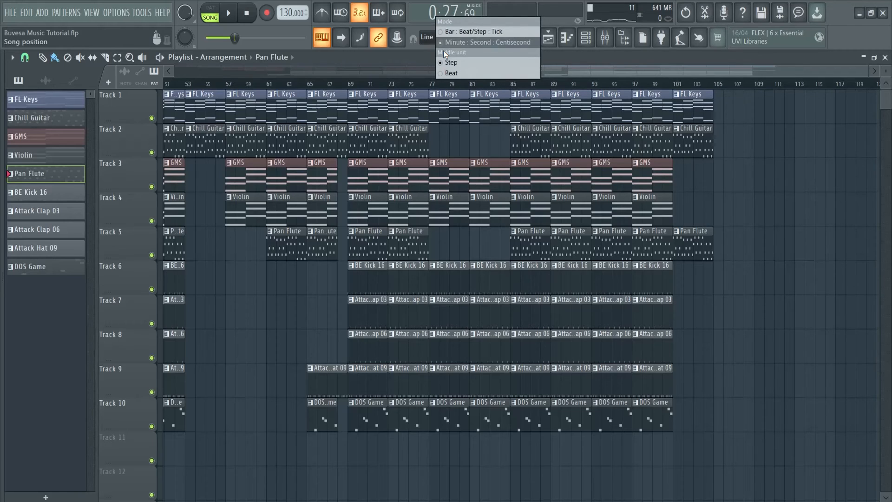
Play the ending from bar 103, add another Pan Flute clip at bar 105, and stop playback.
left_click(712, 98)
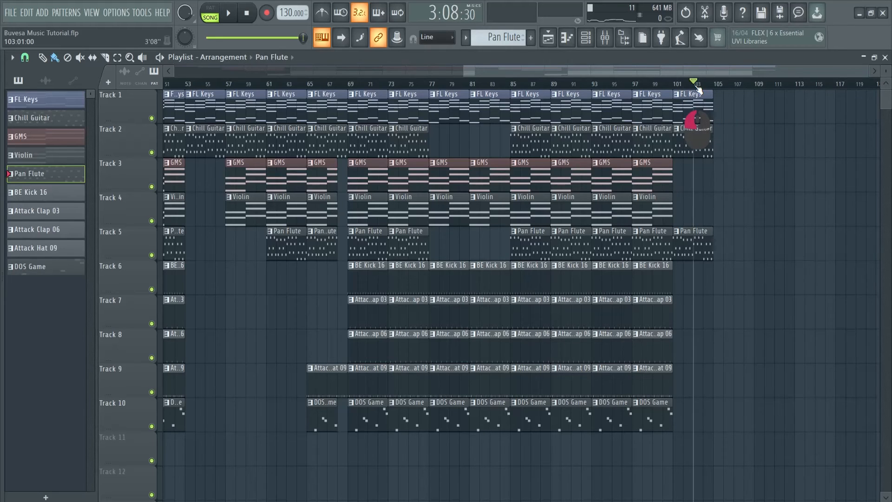
key("space")
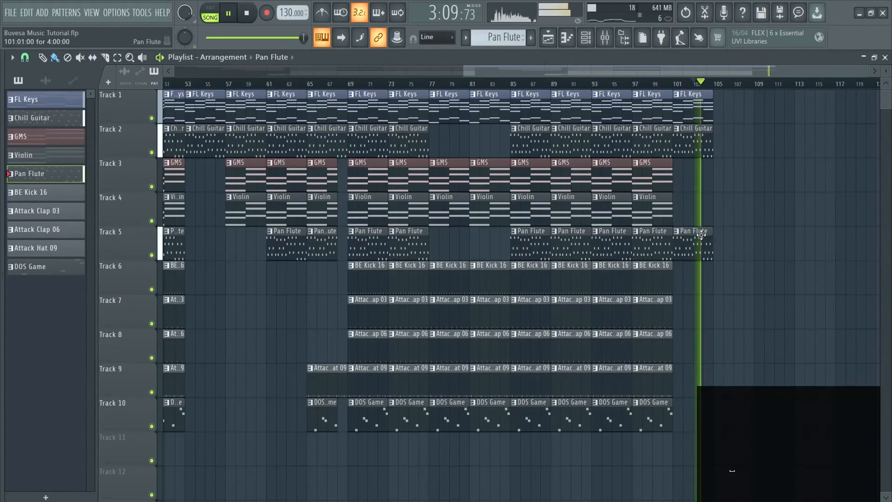
left_click(718, 235)
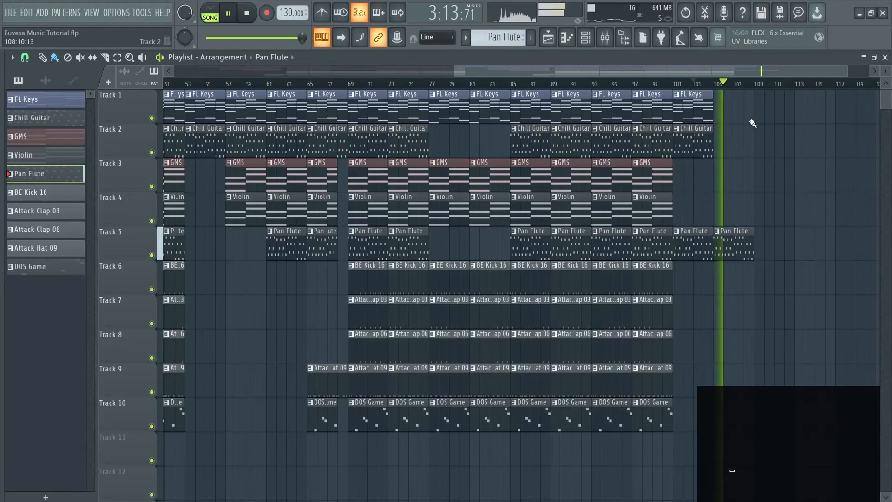
key("space")
Save the project and play the whole arrangement from the start to its end, stopping playback there.
left_click_drag(520, 70, 295, 78)
scroll(558, 101, "down", 3)
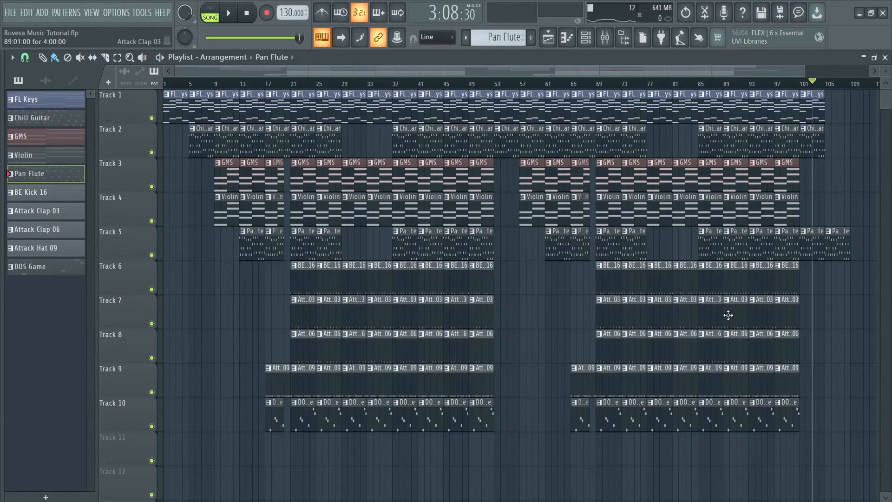
key("space")
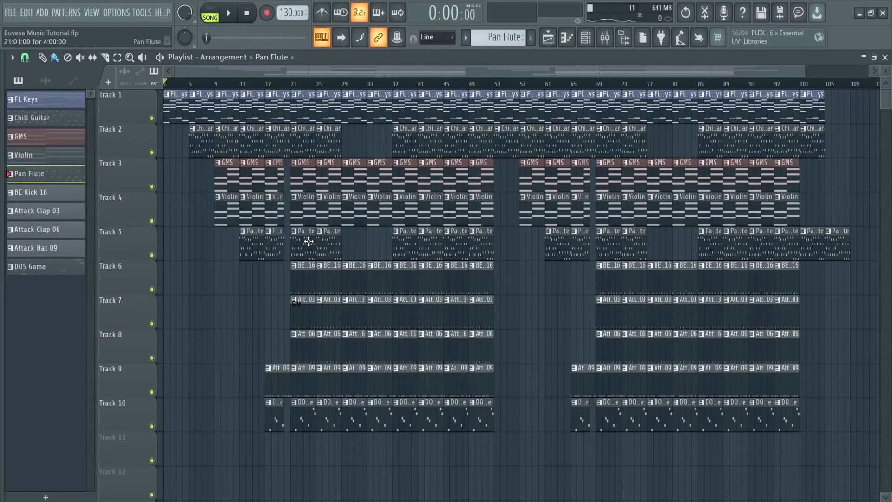
key("ctrl+s")
key("space")
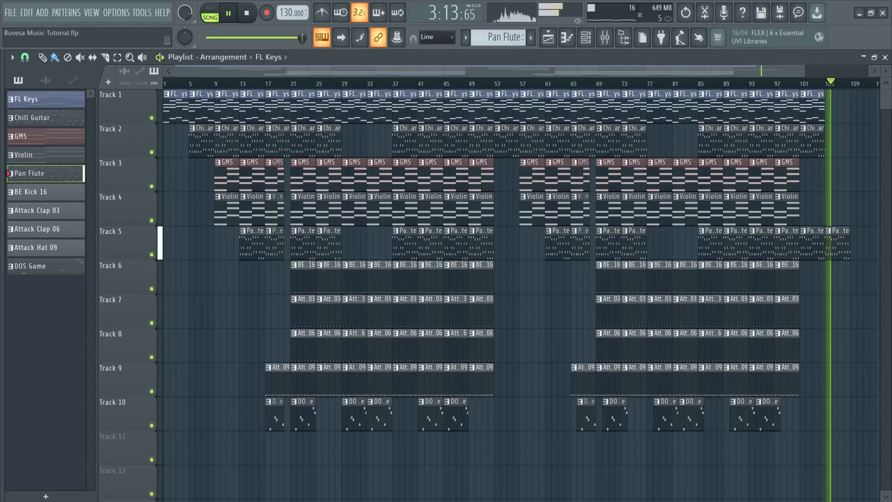
left_click(248, 17)
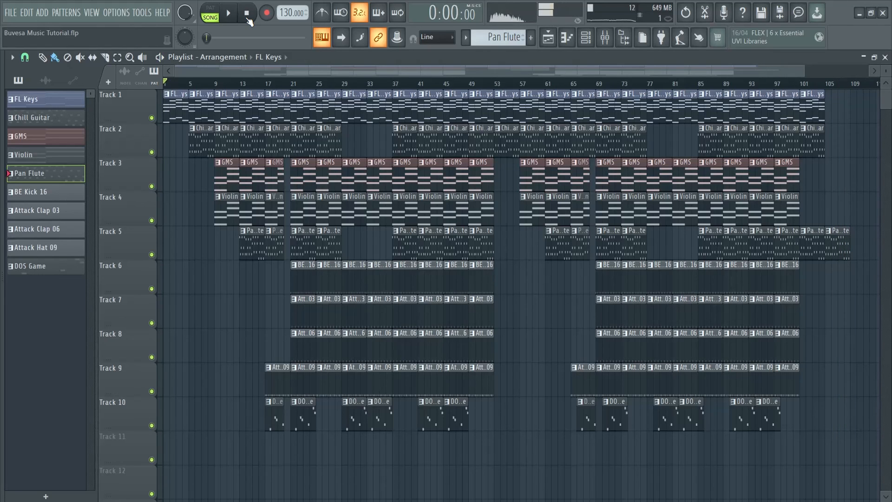
Export the full song to the desktop as Buvesa Music Tutorial in WAV and MP3 format, and start rendering.
left_click(10, 14)
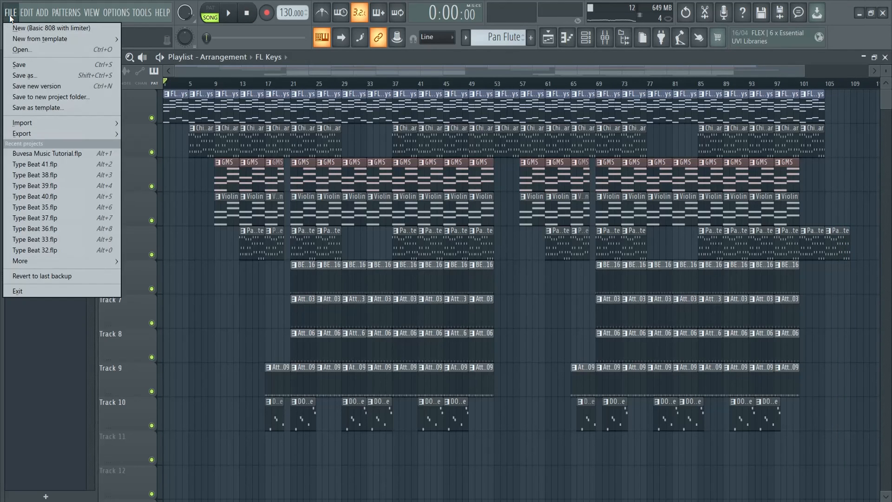
mouse_move(61, 134)
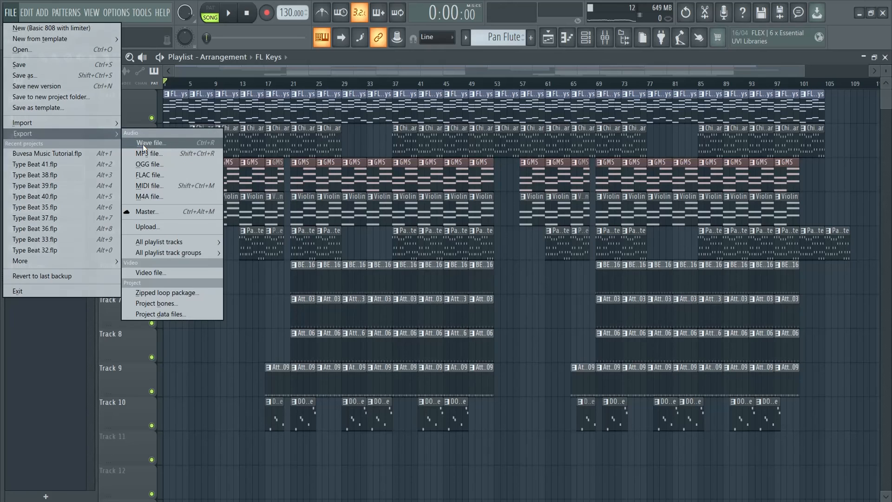
left_click(155, 144)
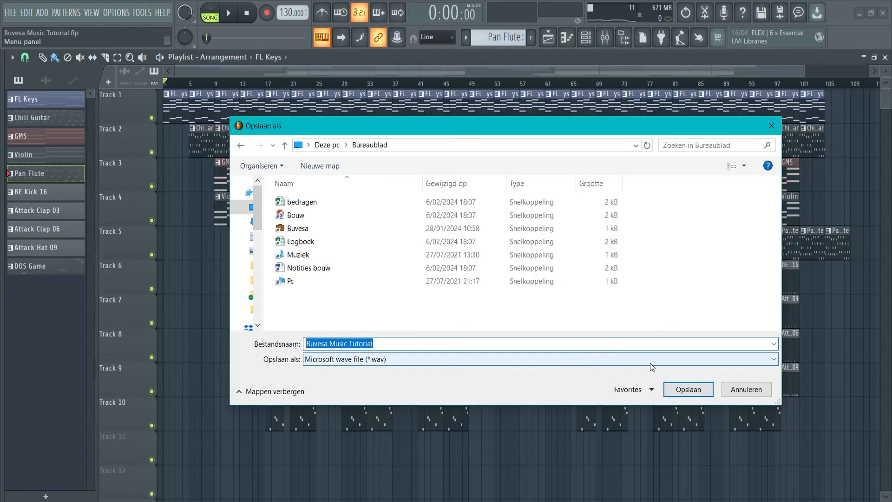
left_click(688, 390)
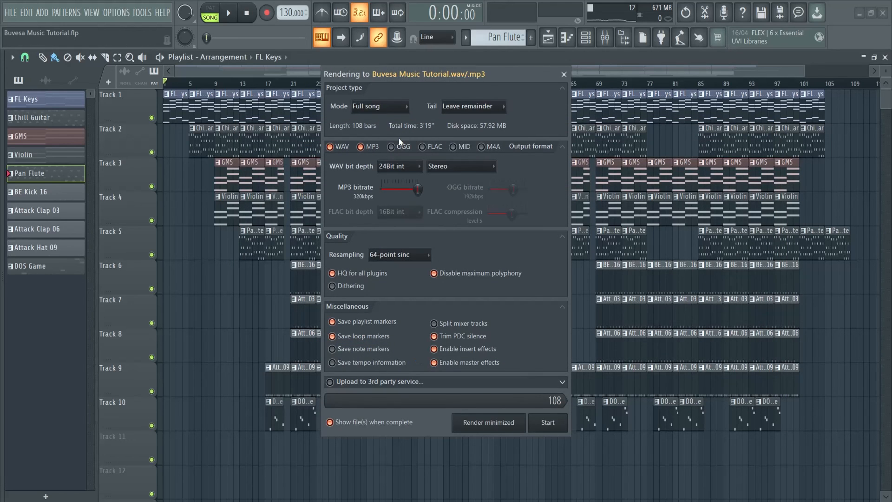
left_click(549, 424)
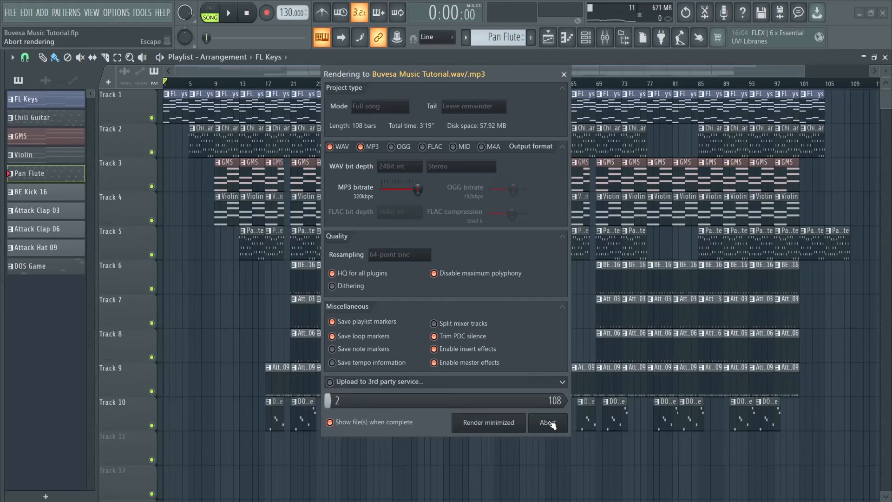